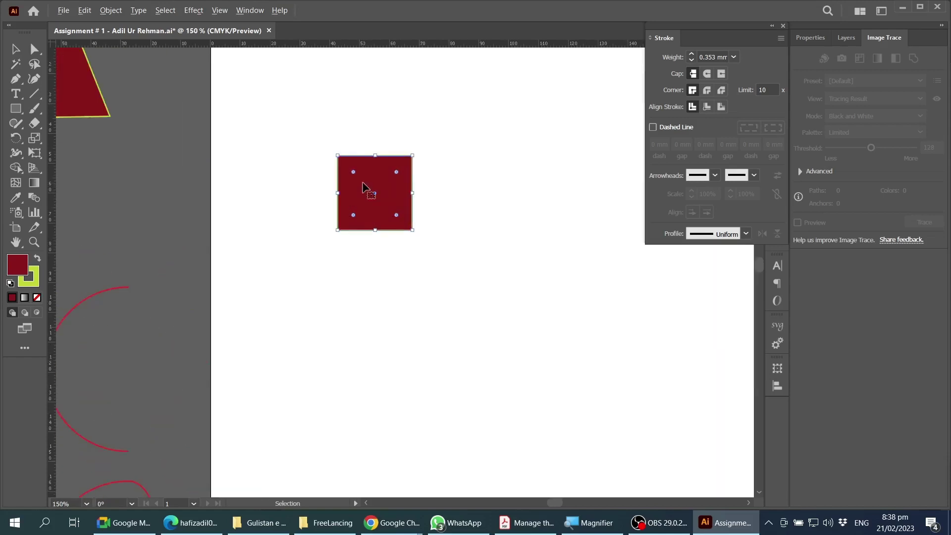
Move the red square up near the artboard's top edge and remove its stroke.
{"action": "scroll", "coordinate": [388, 189], "scroll_direction": "up", "scroll_amount": 3}
{"action": "left_click_drag", "start_coordinate": [388, 188], "coordinate": [357, 164]}
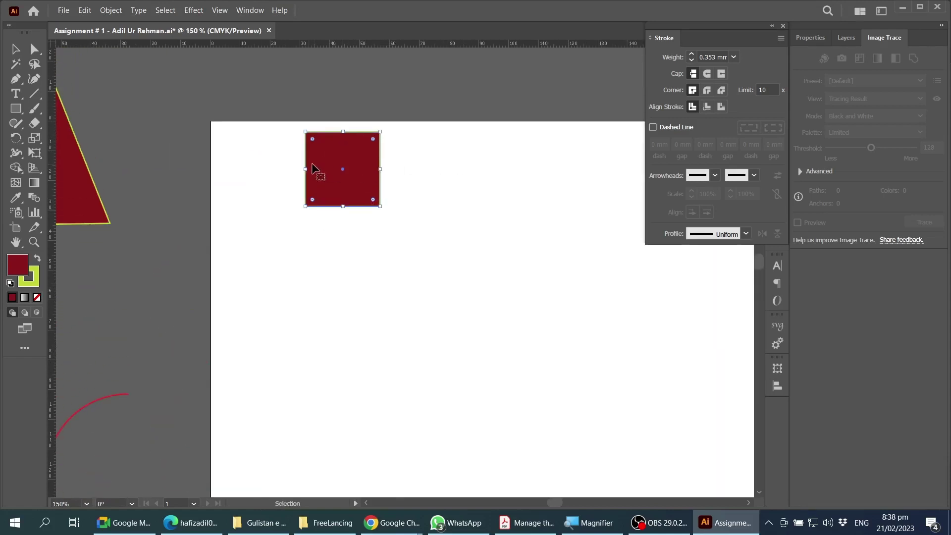
{"action": "left_click", "coordinate": [34, 279]}
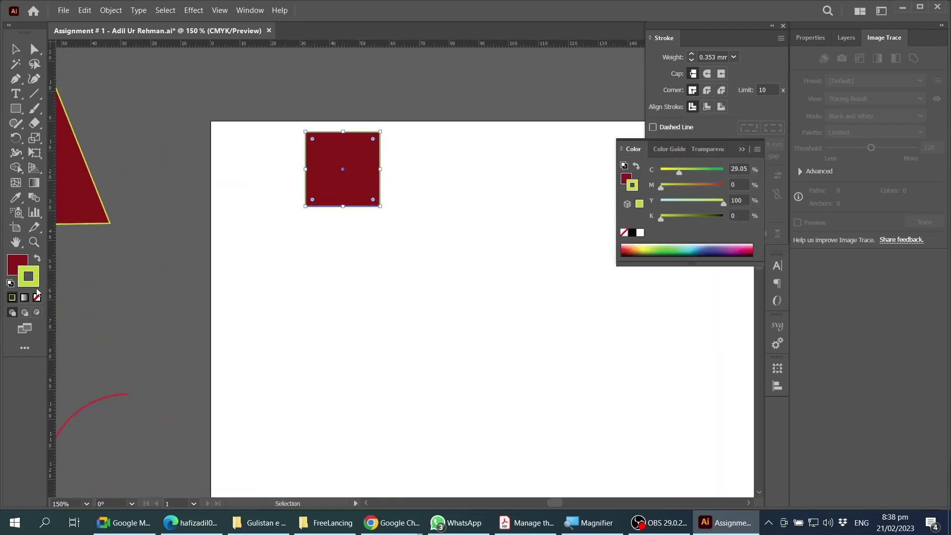
{"action": "left_click", "coordinate": [36, 297]}
Fill the square with blue, using C 72.94, M 41.18, Y 0 and K 0.
{"action": "left_click", "coordinate": [17, 267]}
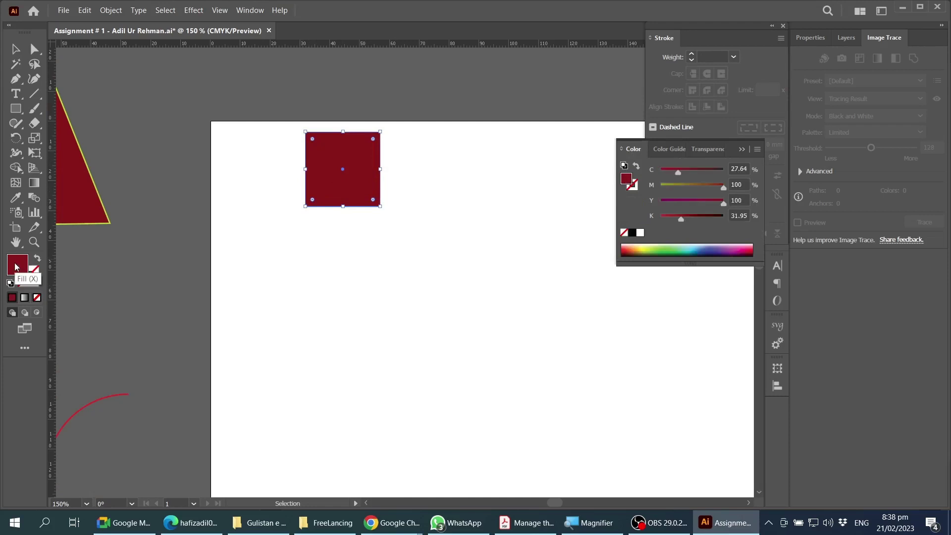
{"action": "left_click", "coordinate": [698, 247]}
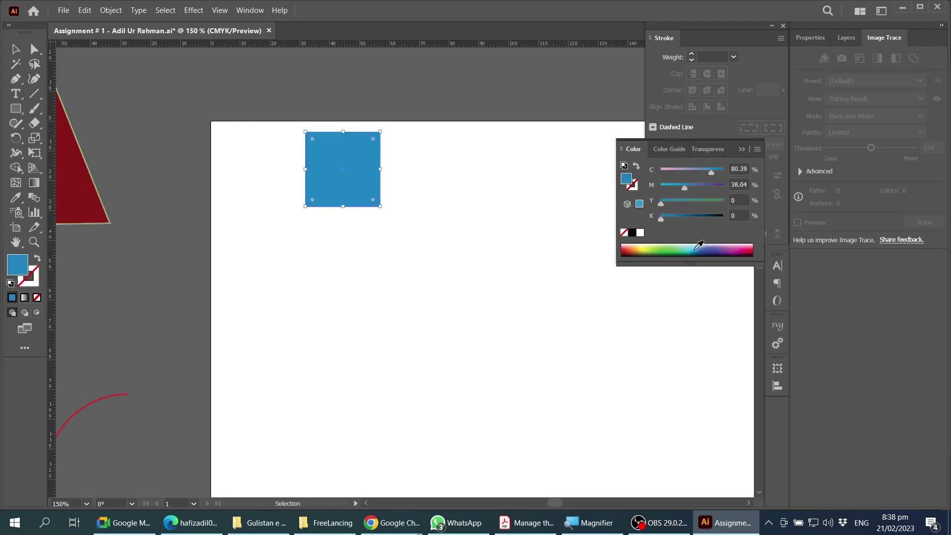
{"action": "left_click", "coordinate": [697, 246]}
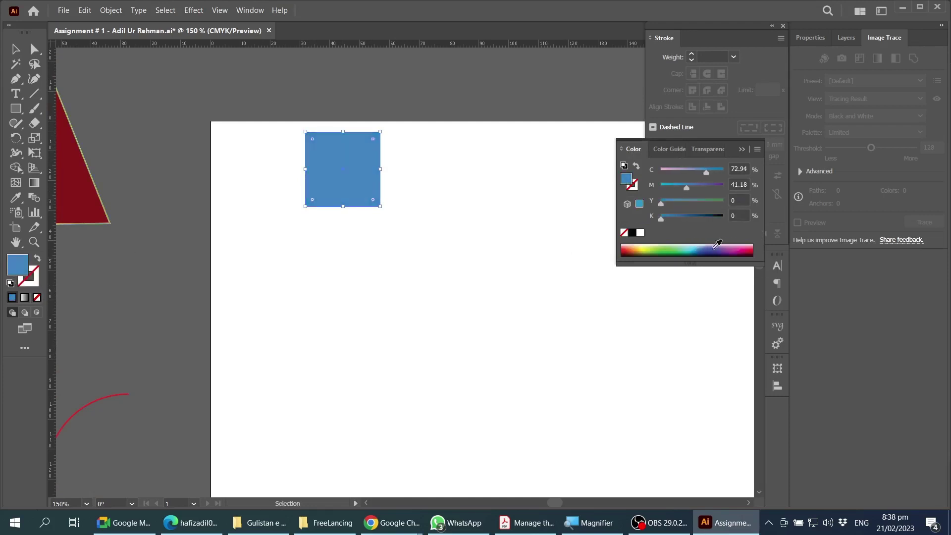
Delete the blue square's upper-right anchor point to turn it into a right triangle.
{"action": "key", "text": "v"}
{"action": "key", "text": "a"}
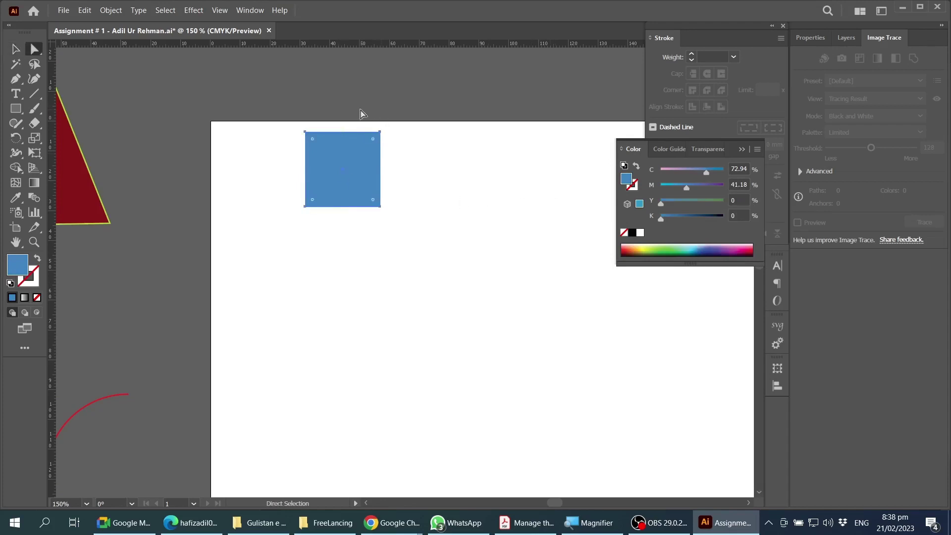
{"action": "left_click", "coordinate": [814, 40]}
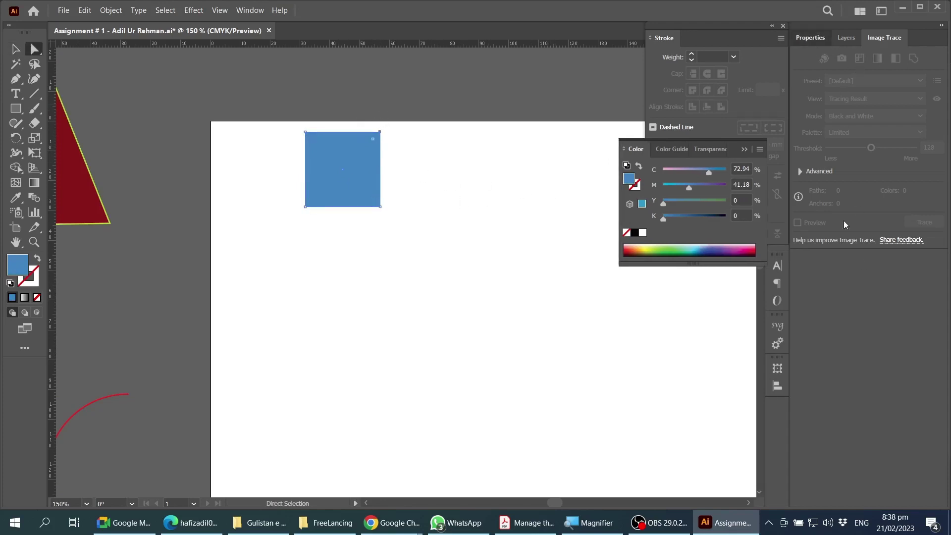
{"action": "key", "text": "Delete"}
{"action": "left_click", "coordinate": [18, 48]}
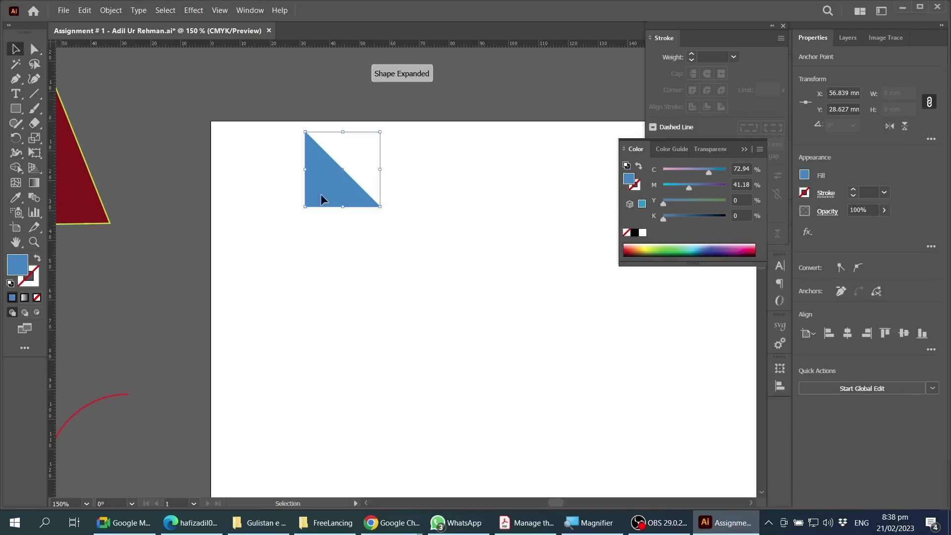
{"action": "left_click", "coordinate": [347, 264]}
Rotate the blue triangle 45° so it points downward and place it in the artboard's upper-left corner.
{"action": "left_click", "coordinate": [337, 204]}
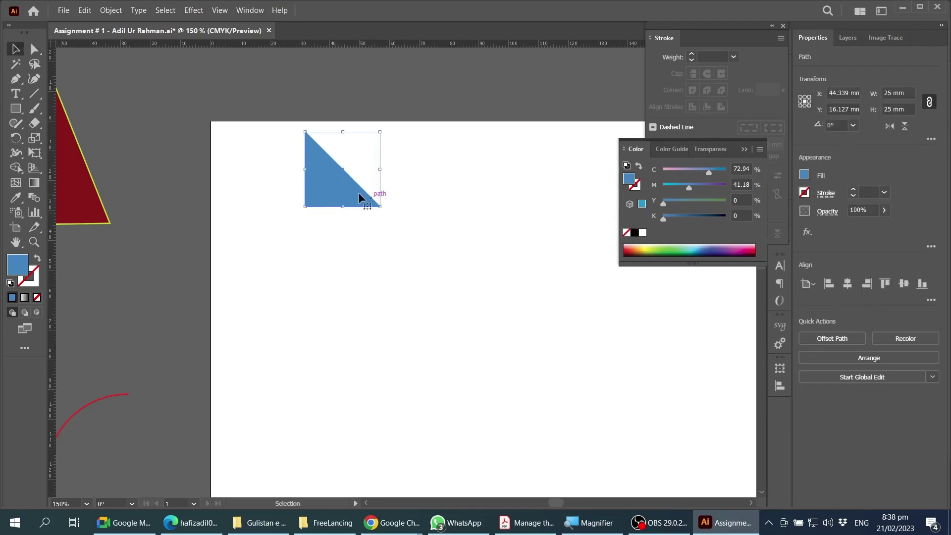
{"action": "left_click_drag", "start_coordinate": [333, 193], "coordinate": [275, 207]}
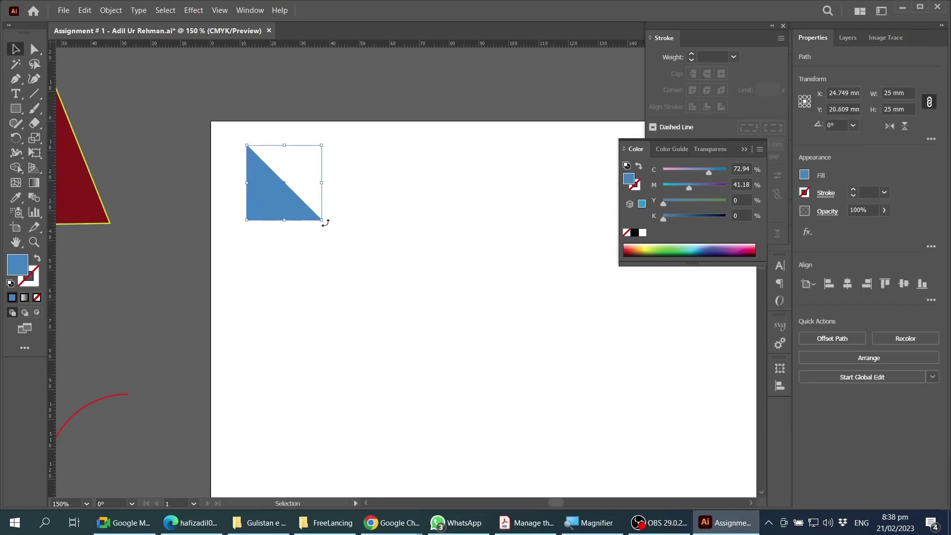
{"action": "left_click_drag", "start_coordinate": [325, 222], "coordinate": [350, 185]}
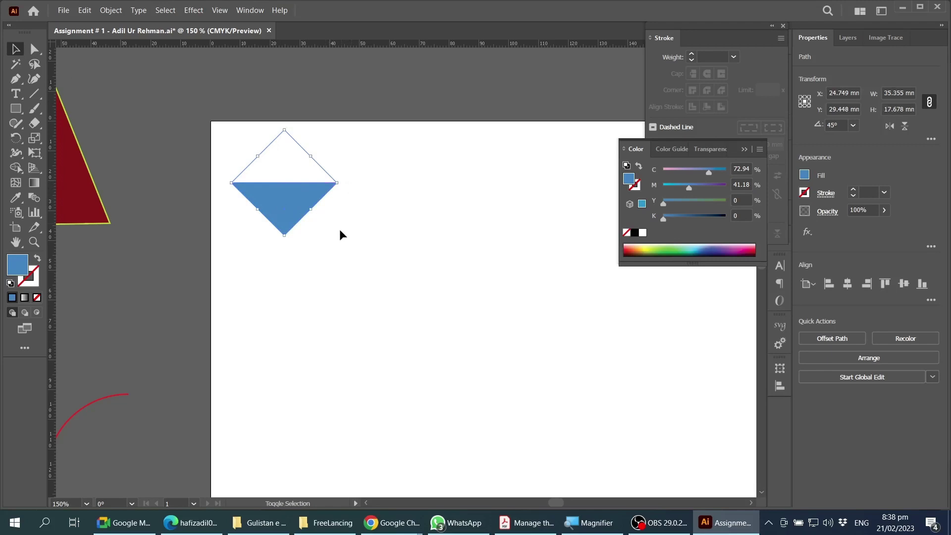
{"action": "left_click", "coordinate": [370, 256]}
{"action": "left_click_drag", "start_coordinate": [270, 199], "coordinate": [265, 155]}
{"action": "left_click", "coordinate": [390, 249]}
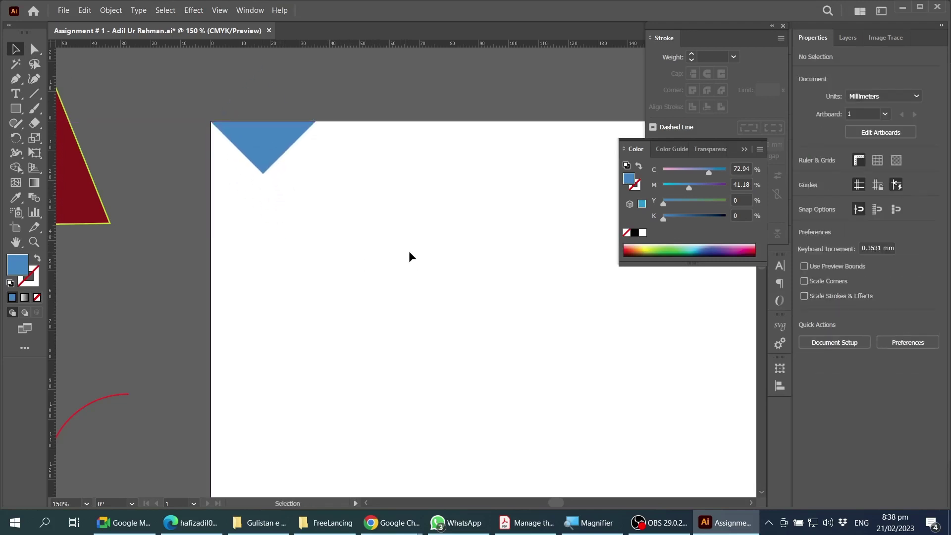
Duplicate the triangle side by side along the artboard's top edge, repeating the copy to make a row of six.
{"action": "scroll", "coordinate": [415, 256], "scroll_direction": "left", "scroll_amount": 2}
{"action": "scroll", "coordinate": [415, 256], "scroll_direction": "right", "scroll_amount": 5}
{"action": "left_click_drag", "start_coordinate": [156, 140], "coordinate": [261, 140]}
{"action": "scroll", "coordinate": [244, 203], "scroll_direction": "down", "scroll_amount": 2}
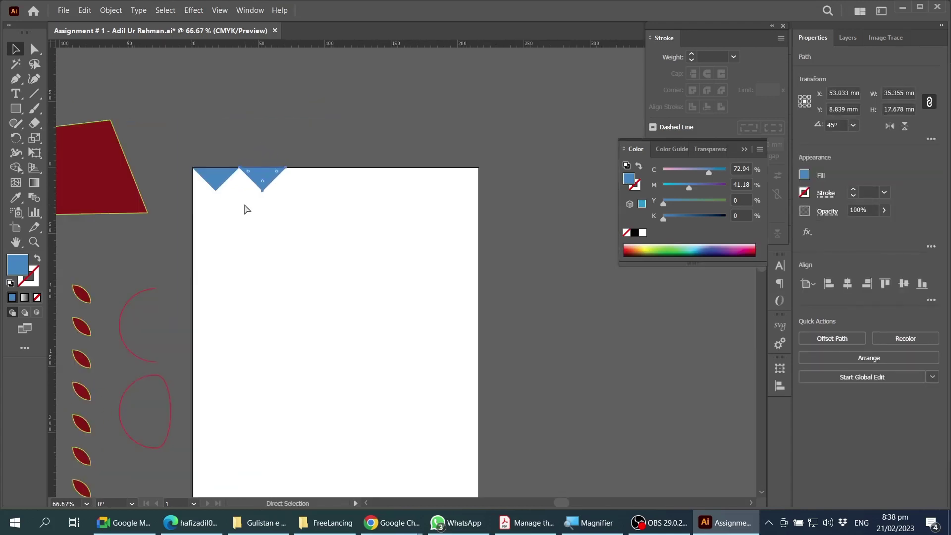
{"action": "key", "text": "ctrl+d"}
{"action": "key", "text": "ctrl+d"}
{"action": "key", "text": "ctrl+d"}
{"action": "key", "text": "ctrl+d"}
Scale the whole row of triangles to span the artboard's full width, 215.9 mm.
{"action": "key", "text": "v"}
{"action": "left_click_drag", "start_coordinate": [207, 131], "coordinate": [544, 234]}
{"action": "scroll", "coordinate": [473, 169], "scroll_direction": "up", "scroll_amount": 3}
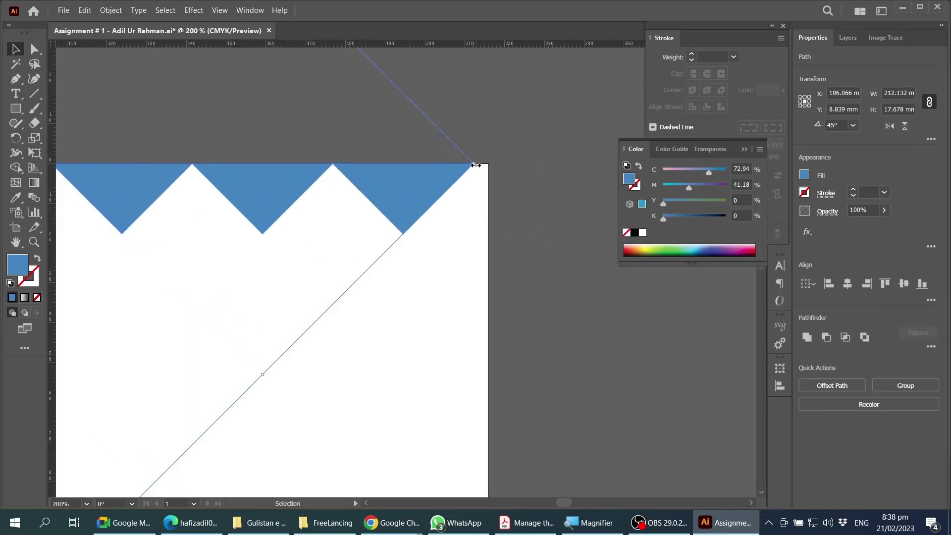
{"action": "left_click_drag", "start_coordinate": [474, 164], "coordinate": [489, 164]}
Duplicate the row of triangles directly beneath the first row, with its top edge touching the tips above.
{"action": "left_click_drag", "start_coordinate": [214, 184], "coordinate": [524, 256]}
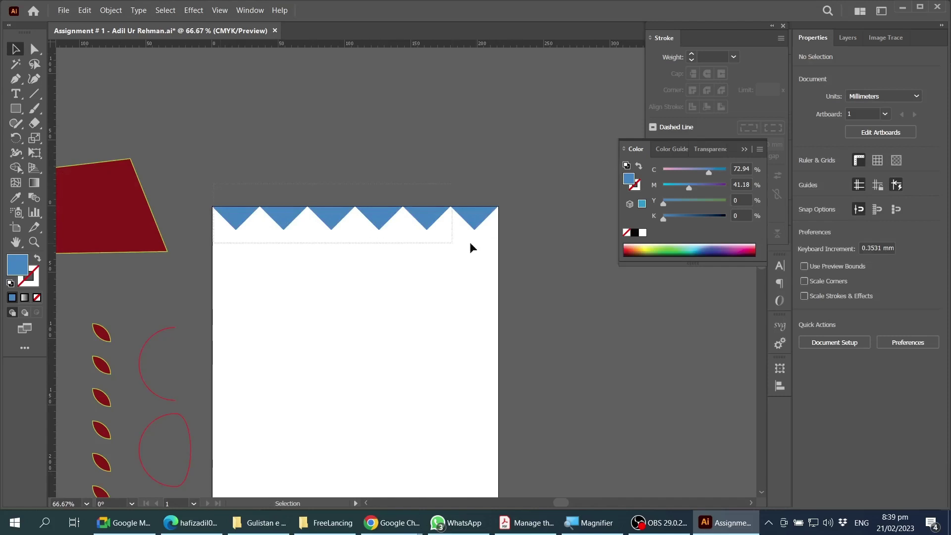
{"action": "scroll", "coordinate": [495, 248], "scroll_direction": "down", "scroll_amount": 2}
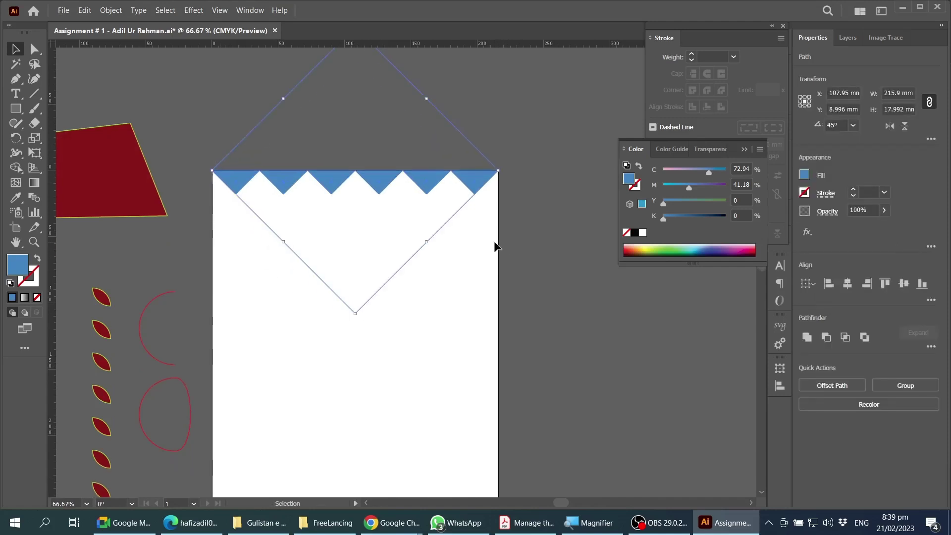
{"action": "left_click_drag", "start_coordinate": [479, 182], "coordinate": [479, 203]}
{"action": "key", "text": "ctrl+z"}
{"action": "scroll", "coordinate": [480, 196], "scroll_direction": "up", "scroll_amount": 6}
{"action": "scroll", "coordinate": [504, 179], "scroll_direction": "down", "scroll_amount": 2}
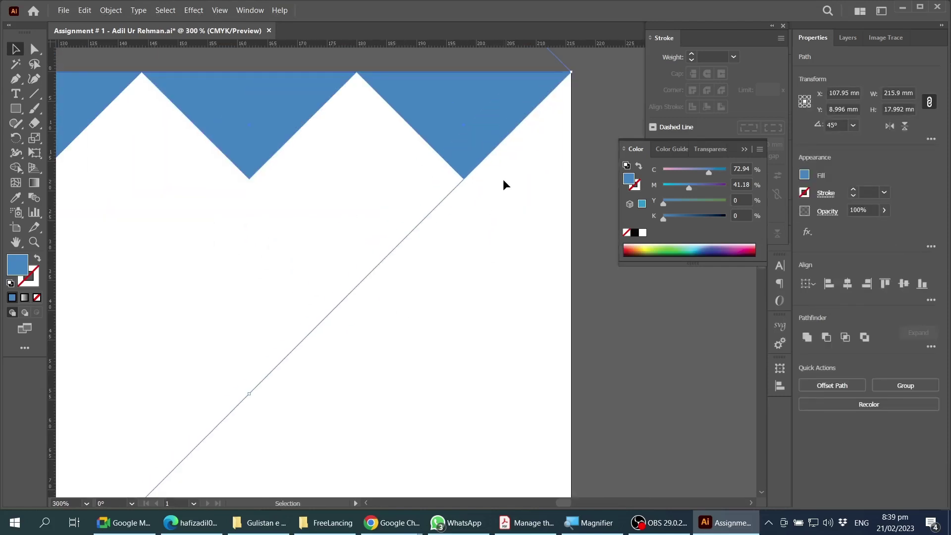
{"action": "scroll", "coordinate": [504, 215], "scroll_direction": "up", "scroll_amount": 1}
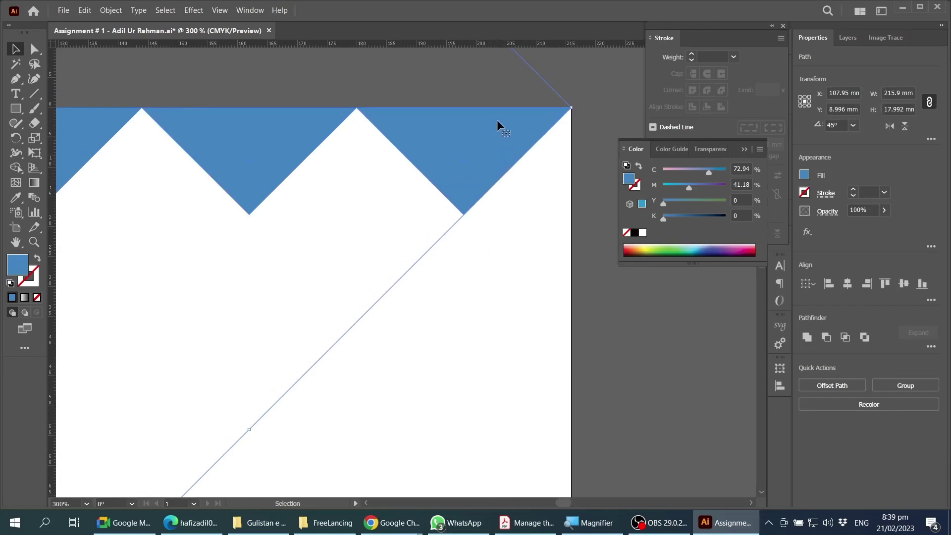
{"action": "left_click_drag", "start_coordinate": [503, 121], "coordinate": [502, 226]}
Repeat the row duplication down the artboard until there are fifteen rows of triangles.
{"action": "scroll", "coordinate": [525, 244], "scroll_direction": "down", "scroll_amount": 3}
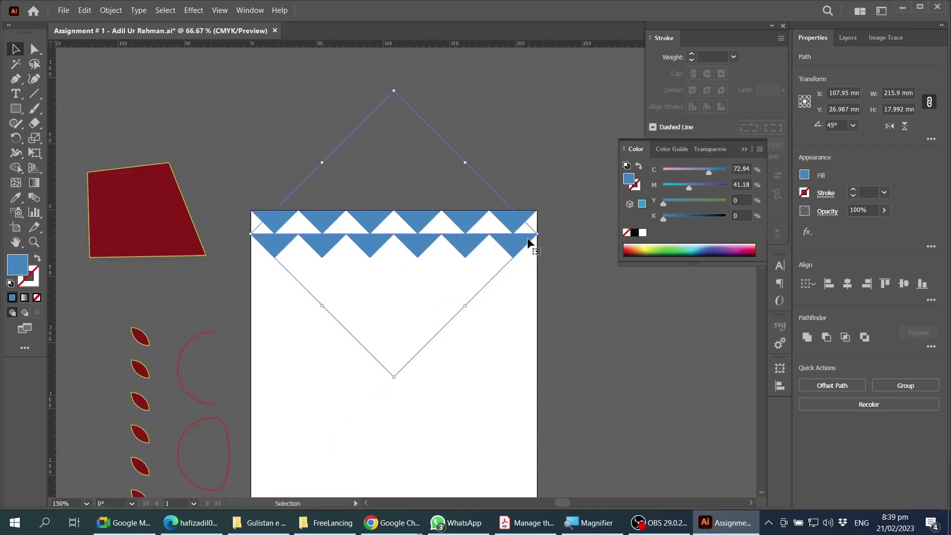
{"action": "scroll", "coordinate": [516, 236], "scroll_direction": "down", "scroll_amount": 3}
{"action": "key", "text": "a"}
{"action": "key", "text": "ctrl+d"}
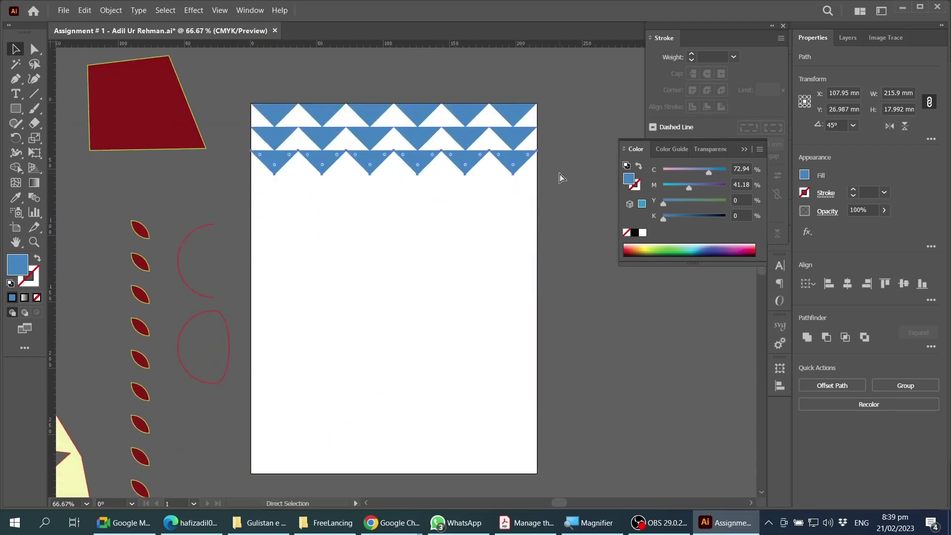
{"action": "key", "text": "ctrl+d"}
{"action": "key", "text": "ctrl+d"}
{"action": "key", "text": "ctrl+d"}
{"action": "key", "text": "ctrl+d"}
{"action": "key", "text": "ctrl+d"}
{"action": "key", "text": "ctrl+d"}
{"action": "key", "text": "ctrl+d"}
{"action": "key", "text": "ctrl+d"}
{"action": "key", "text": "ctrl+d"}
{"action": "key", "text": "ctrl+d"}
{"action": "key", "text": "ctrl+d"}
{"action": "key", "text": "ctrl+d"}
{"action": "key", "text": "ctrl+d"}
{"action": "key", "text": "v"}
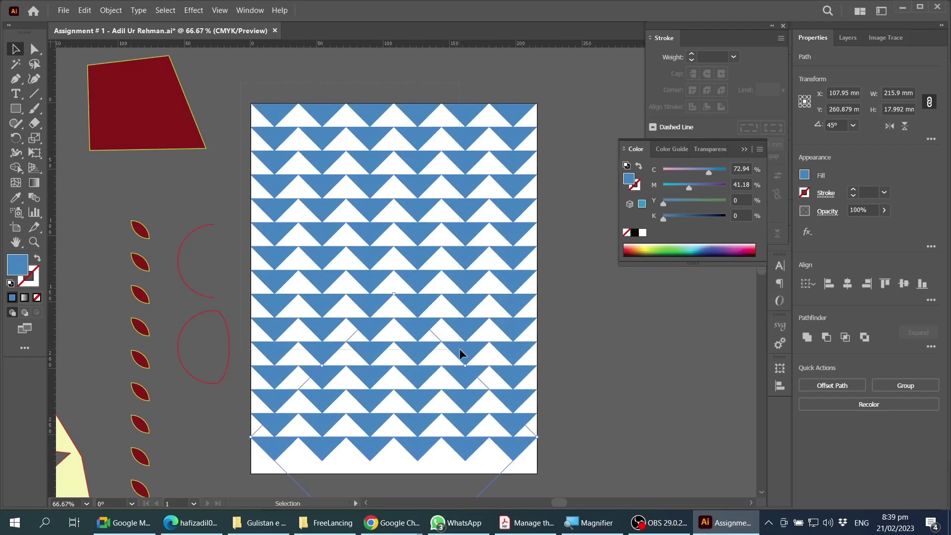
{"action": "left_click_drag", "start_coordinate": [460, 349], "coordinate": [565, 466]}
{"action": "scroll", "coordinate": [570, 436], "scroll_direction": "down", "scroll_amount": 4}
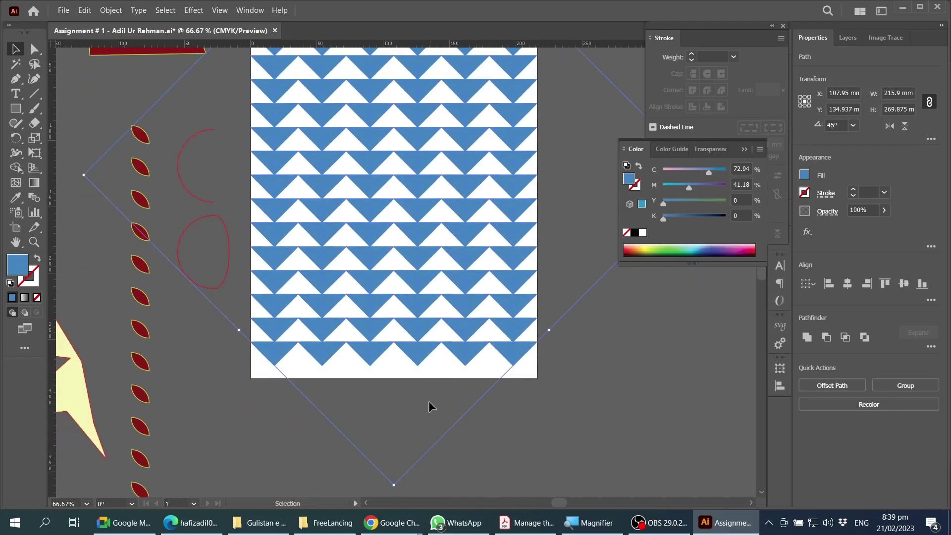
{"action": "scroll", "coordinate": [425, 396], "scroll_direction": "down", "scroll_amount": 1}
{"action": "left_click_drag", "start_coordinate": [402, 462], "coordinate": [403, 469]}
{"action": "scroll", "coordinate": [400, 346], "scroll_direction": "up", "scroll_amount": 3}
{"action": "left_click", "coordinate": [426, 137]}
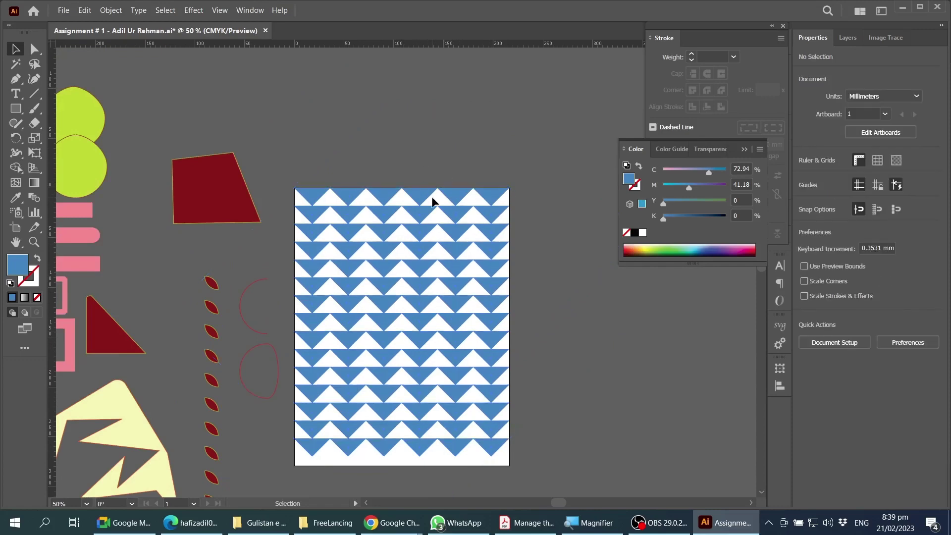
Duplicate the top row of triangles above the artboard and rotate the copy 180° so it points upward.
{"action": "scroll", "coordinate": [386, 192], "scroll_direction": "up", "scroll_amount": 3}
{"action": "scroll", "coordinate": [284, 229], "scroll_direction": "down", "scroll_amount": 2}
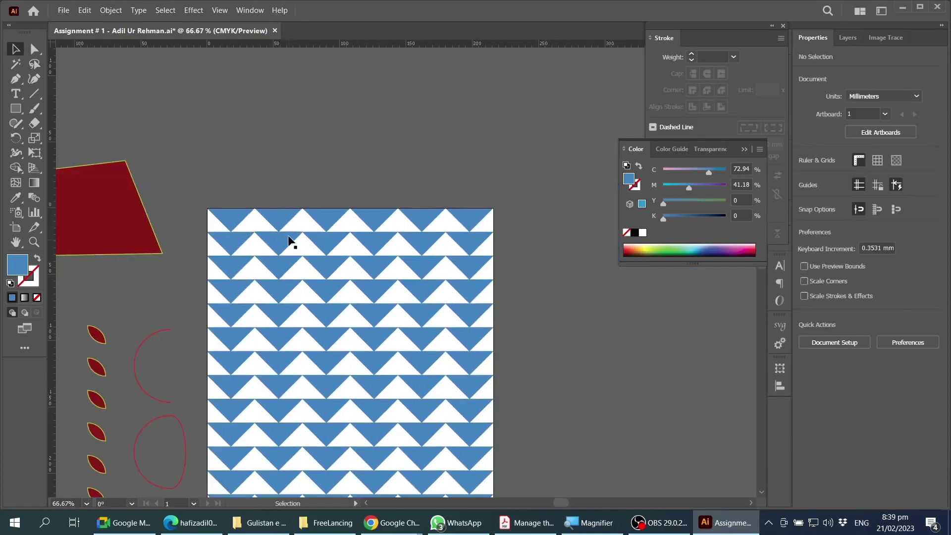
{"action": "left_click", "coordinate": [473, 222]}
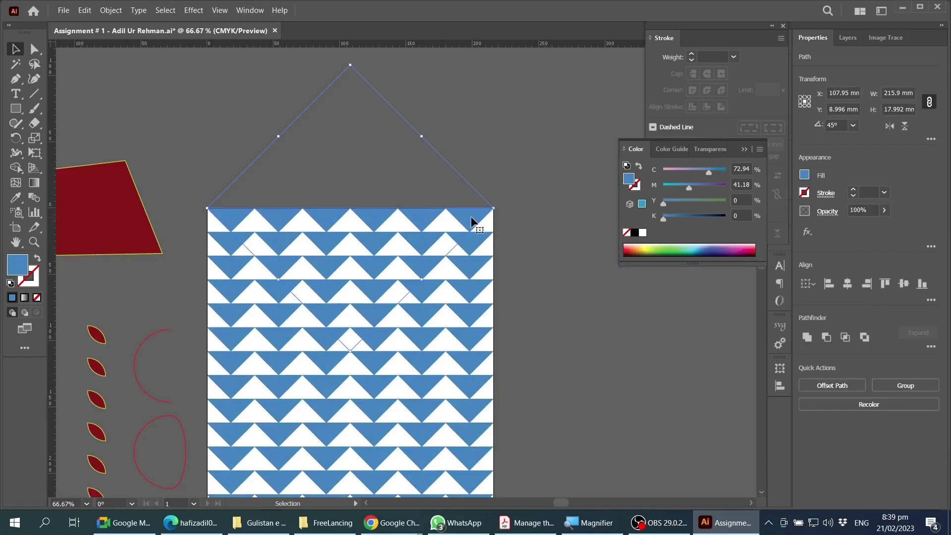
{"action": "left_click_drag", "start_coordinate": [471, 218], "coordinate": [472, 194]}
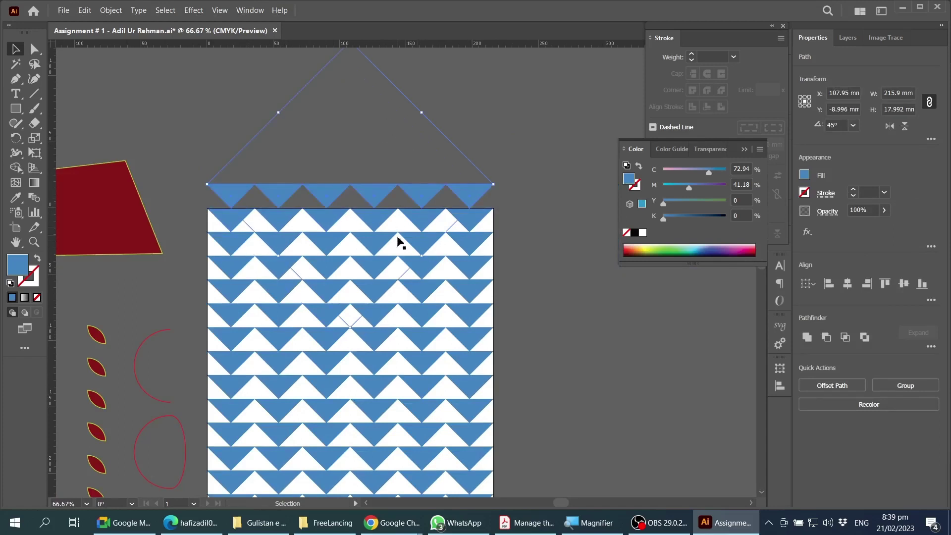
{"action": "scroll", "coordinate": [399, 243], "scroll_direction": "up", "scroll_amount": 3}
{"action": "left_click_drag", "start_coordinate": [347, 92], "coordinate": [351, 383]}
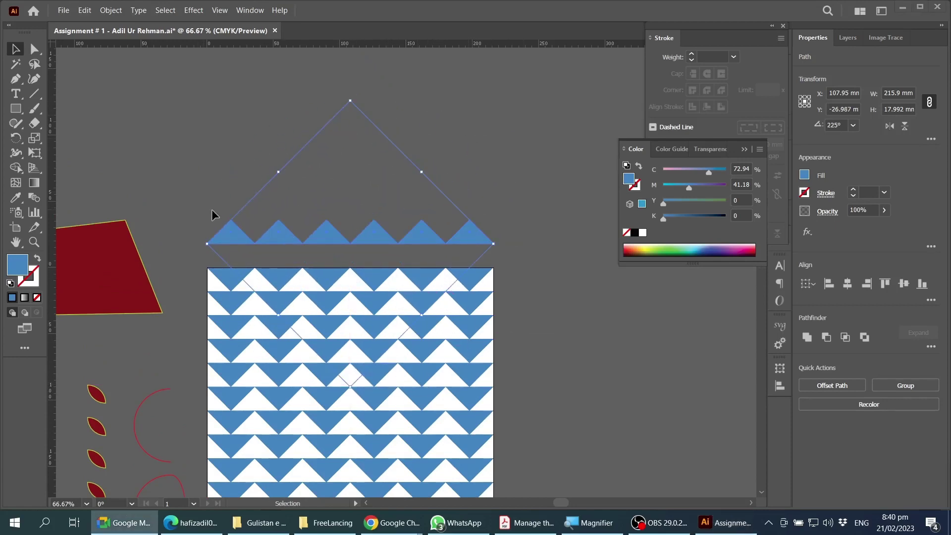
Move the upward-pointing row onto the artboard's top row, offset sideways to fill the white gaps between the triangles.
{"action": "scroll", "coordinate": [221, 271], "scroll_direction": "up", "scroll_amount": 5}
{"action": "scroll", "coordinate": [277, 179], "scroll_direction": "down", "scroll_amount": 2}
{"action": "left_click_drag", "start_coordinate": [280, 185], "coordinate": [350, 276]}
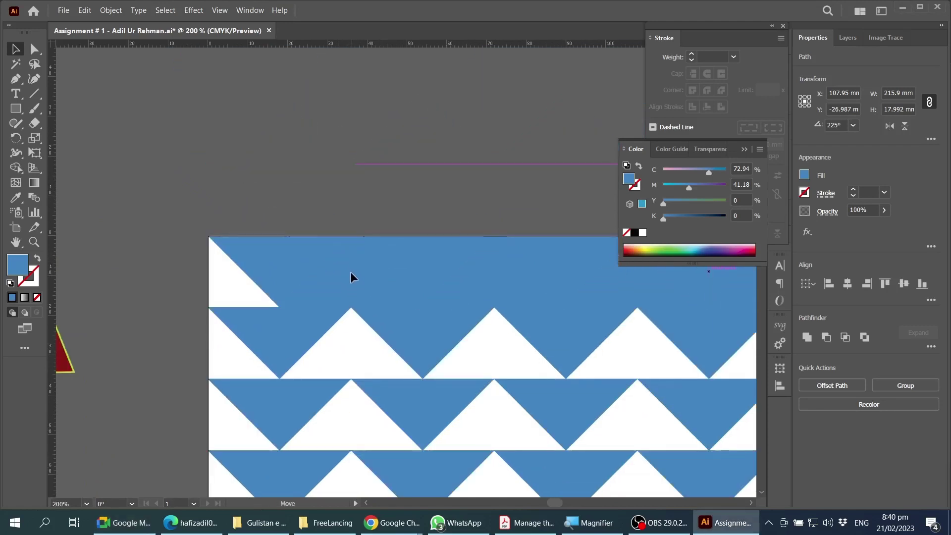
{"action": "scroll", "coordinate": [350, 276], "scroll_direction": "down", "scroll_amount": 3}
{"action": "scroll", "coordinate": [483, 307], "scroll_direction": "up", "scroll_amount": 1}
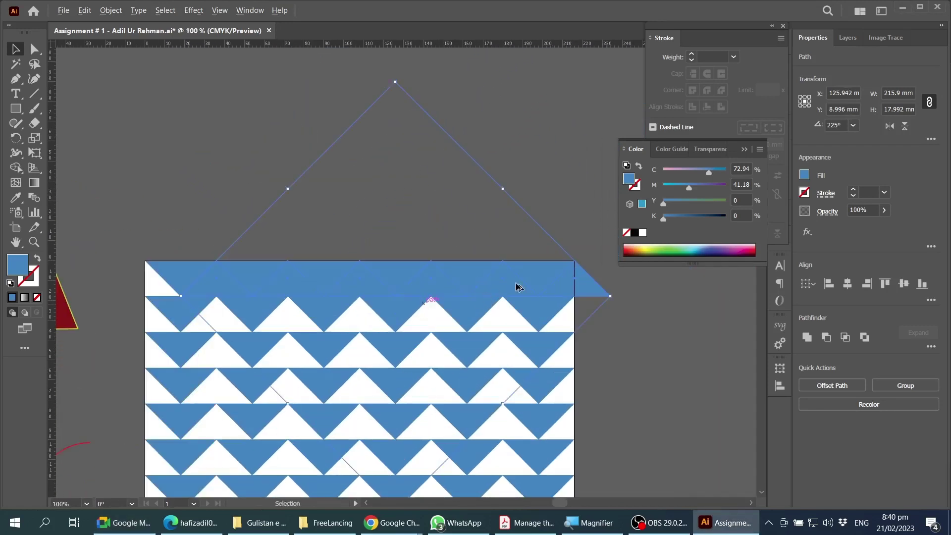
Darken the fill of the upward-pointing triangles by setting K to 21%.
{"action": "scroll", "coordinate": [540, 278], "scroll_direction": "up", "scroll_amount": 1}
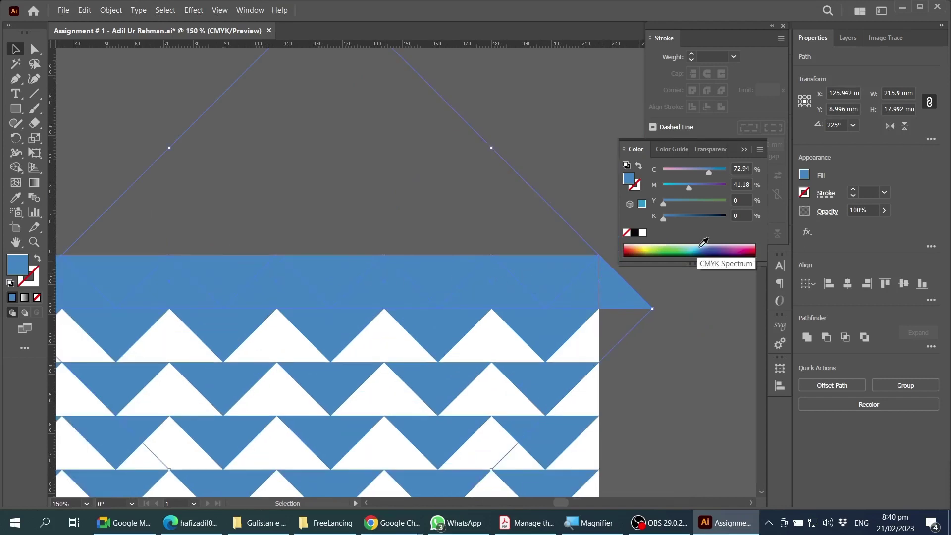
{"action": "left_click", "coordinate": [675, 216]}
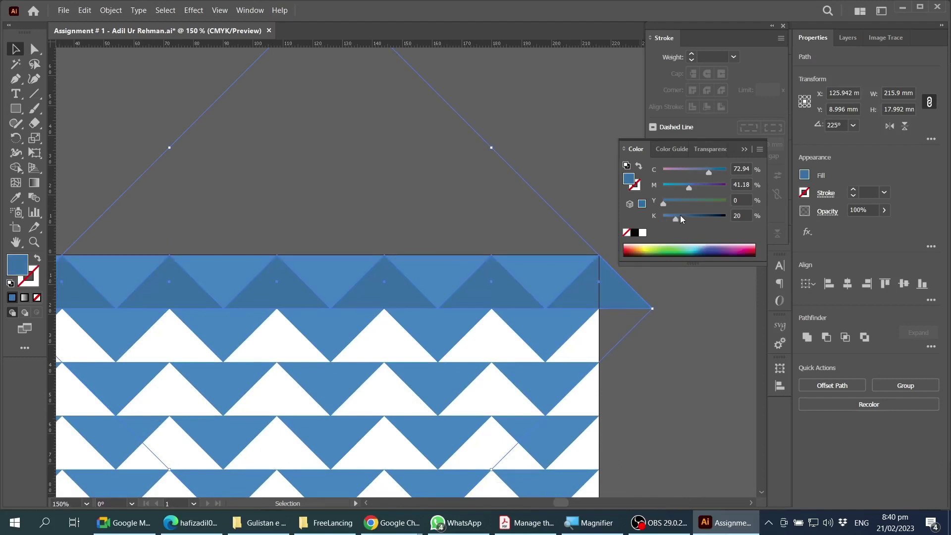
{"action": "left_click_drag", "start_coordinate": [677, 219], "coordinate": [676, 219]}
{"action": "scroll", "coordinate": [567, 305], "scroll_direction": "down", "scroll_amount": 2}
{"action": "left_click", "coordinate": [570, 209]}
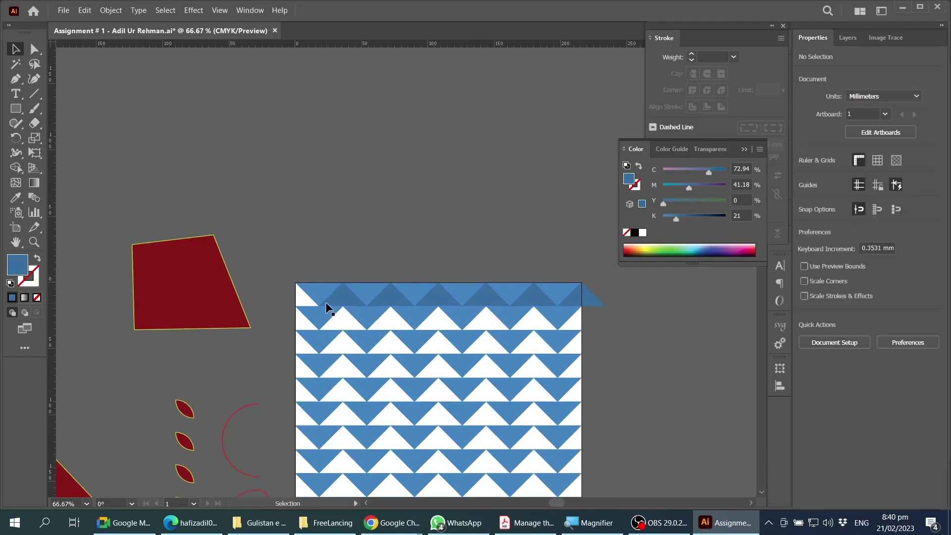
Duplicate the first dark triangle into the remaining white gap at the artboard's upper-left corner, centred at X 0 mm.
{"action": "scroll", "coordinate": [304, 308], "scroll_direction": "up", "scroll_amount": 3}
{"action": "left_click", "coordinate": [343, 304]}
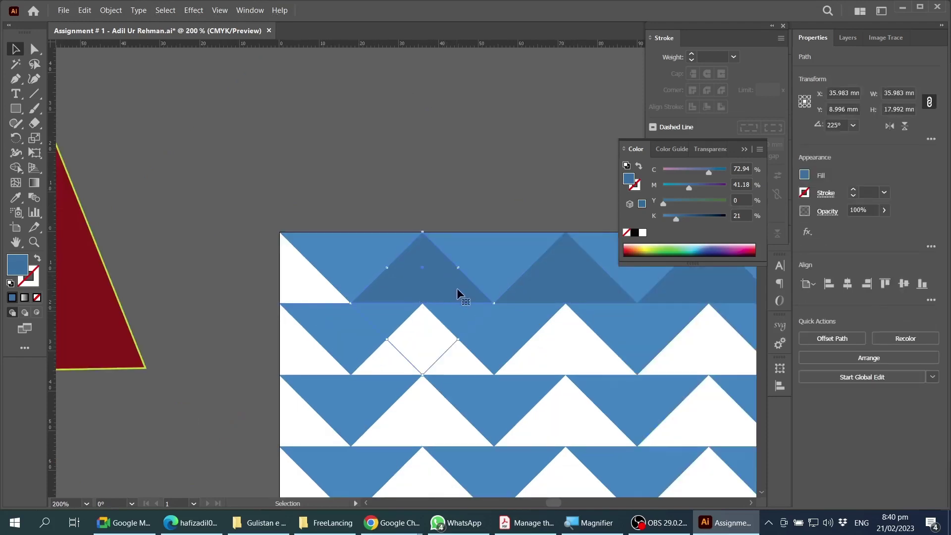
{"action": "left_click_drag", "start_coordinate": [460, 296], "coordinate": [313, 299]}
{"action": "scroll", "coordinate": [272, 318], "scroll_direction": "down", "scroll_amount": 4}
{"action": "scroll", "coordinate": [279, 336], "scroll_direction": "right", "scroll_amount": 2}
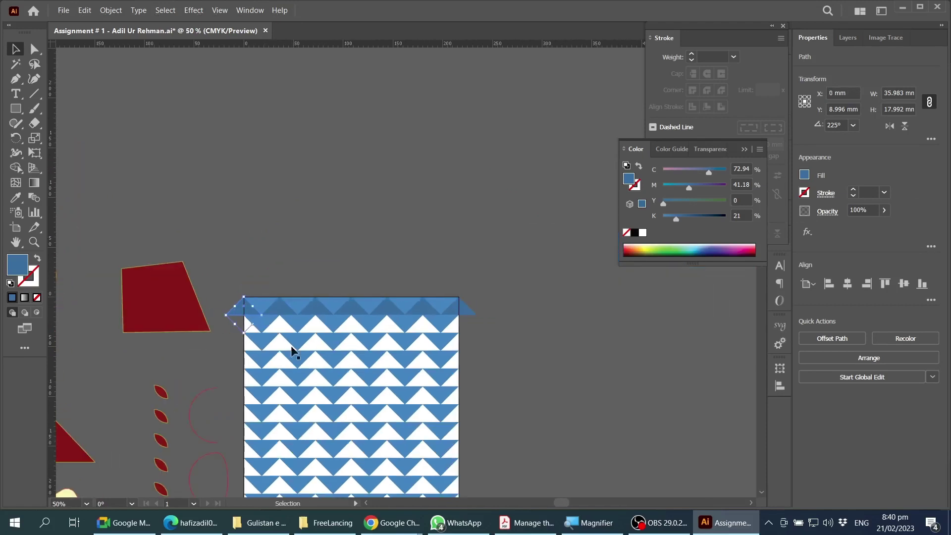
Select all seven dark triangles in the artboard's top row and duplicate them one row down, at Y 26.987 mm.
{"action": "scroll", "coordinate": [356, 368], "scroll_direction": "up", "scroll_amount": 2}
{"action": "left_click", "coordinate": [204, 249], "text": "shift"}
{"action": "left_click", "coordinate": [276, 251], "text": "shift"}
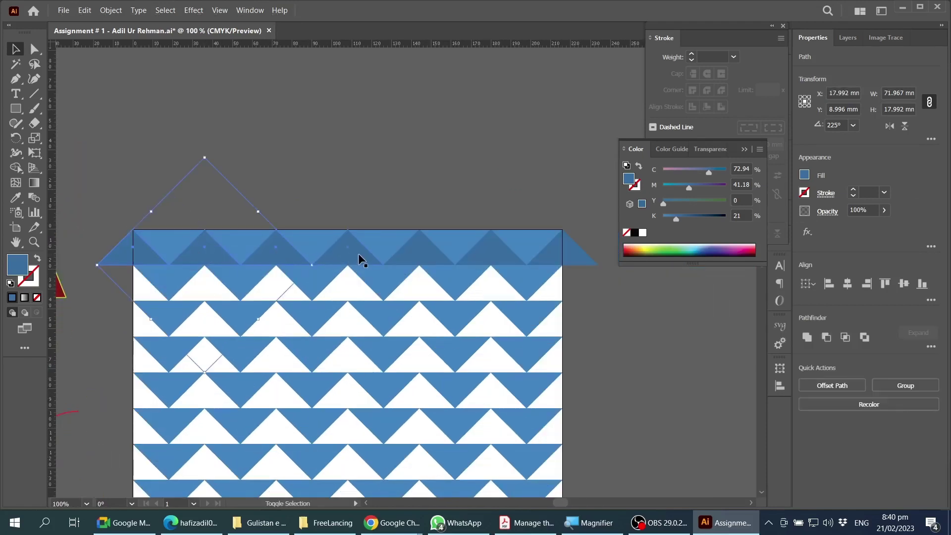
{"action": "left_click", "coordinate": [349, 253], "text": "shift"}
{"action": "left_click", "coordinate": [421, 254], "text": "shift"}
{"action": "left_click", "coordinate": [493, 257], "text": "shift"}
{"action": "left_click", "coordinate": [560, 260], "text": "shift"}
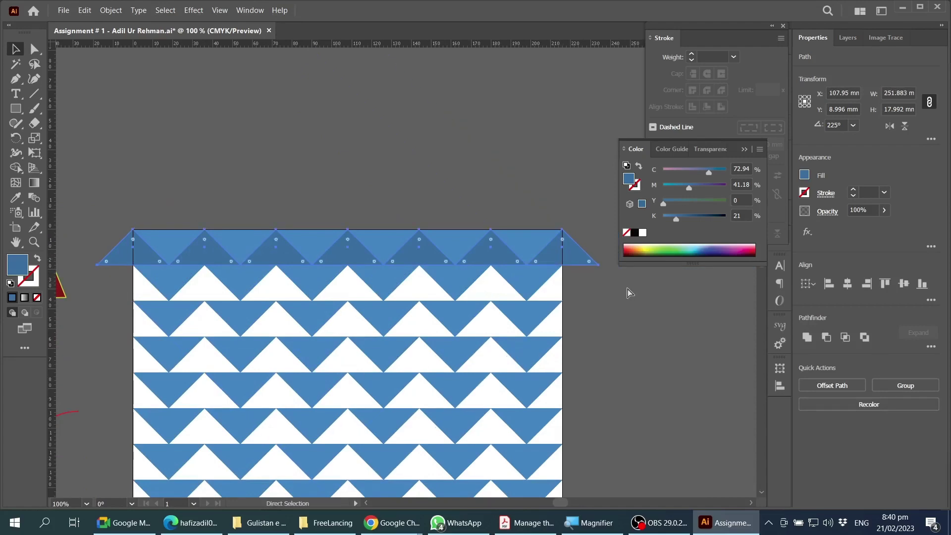
{"action": "scroll", "coordinate": [564, 220], "scroll_direction": "down", "scroll_amount": 3}
{"action": "left_click_drag", "start_coordinate": [577, 201], "coordinate": [574, 233]}
{"action": "scroll", "coordinate": [566, 313], "scroll_direction": "down", "scroll_amount": 1}
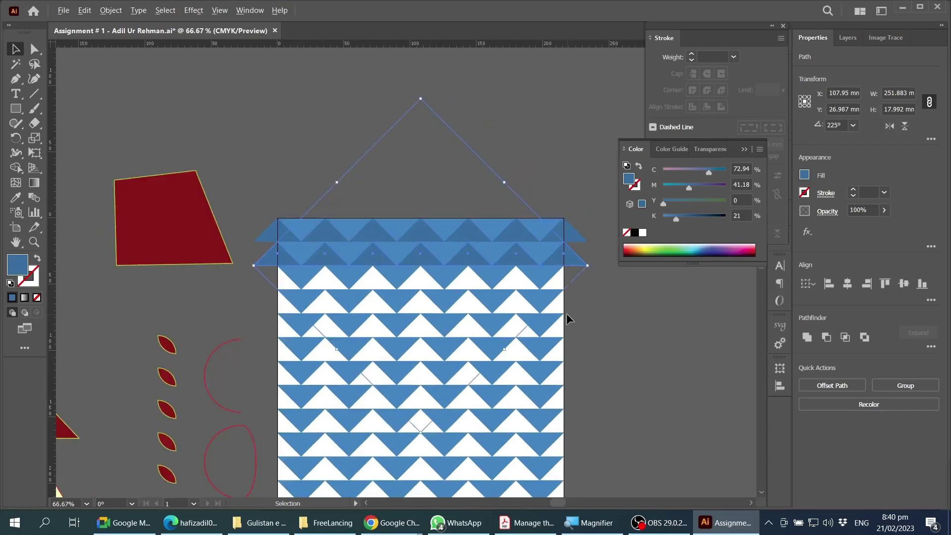
Repeat the row duplication downward until dark triangles fill the gaps in every remaining row of light triangles.
{"action": "scroll", "coordinate": [566, 314], "scroll_direction": "down", "scroll_amount": 5}
{"action": "scroll", "coordinate": [564, 311], "scroll_direction": "down", "scroll_amount": 1}
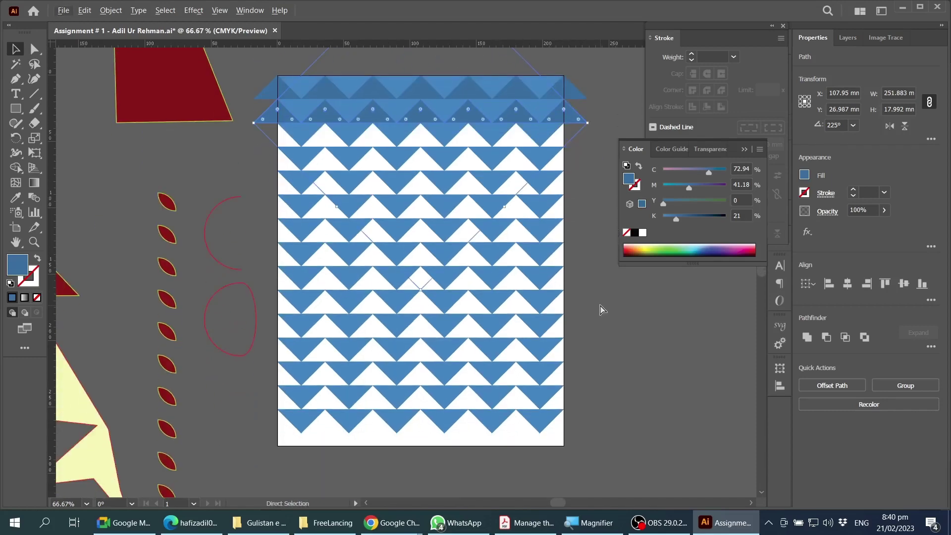
{"action": "key", "text": "ctrl+d"}
{"action": "key", "text": "ctrl+d"}
{"action": "key", "text": "ctrl+d"}
{"action": "key", "text": "ctrl+d"}
{"action": "key", "text": "ctrl+d"}
{"action": "key", "text": "ctrl+d"}
{"action": "key", "text": "ctrl+d"}
{"action": "key", "text": "ctrl+d"}
{"action": "key", "text": "ctrl+d"}
{"action": "key", "text": "ctrl+d"}
{"action": "key", "text": "ctrl+d"}
{"action": "key", "text": "ctrl+d"}
{"action": "key", "text": "ctrl+d"}
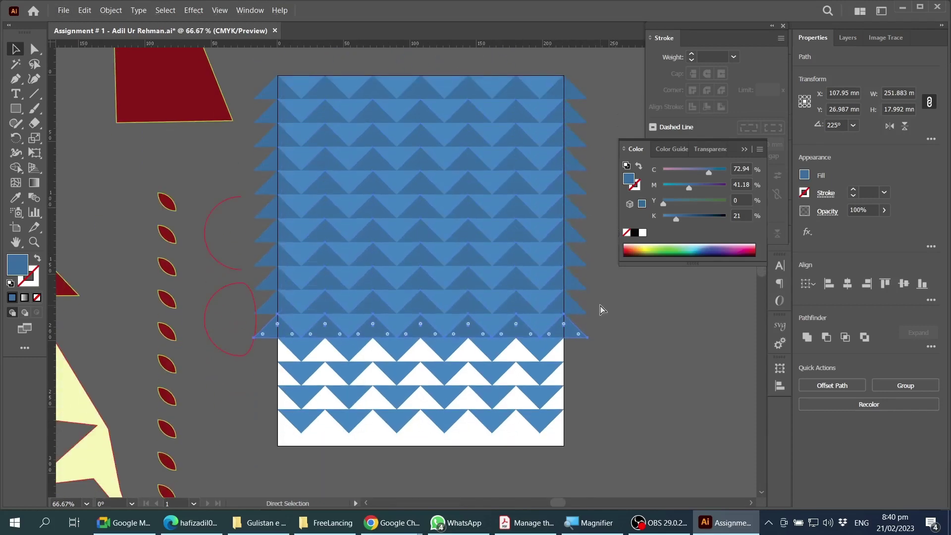
{"action": "left_click", "coordinate": [599, 292]}
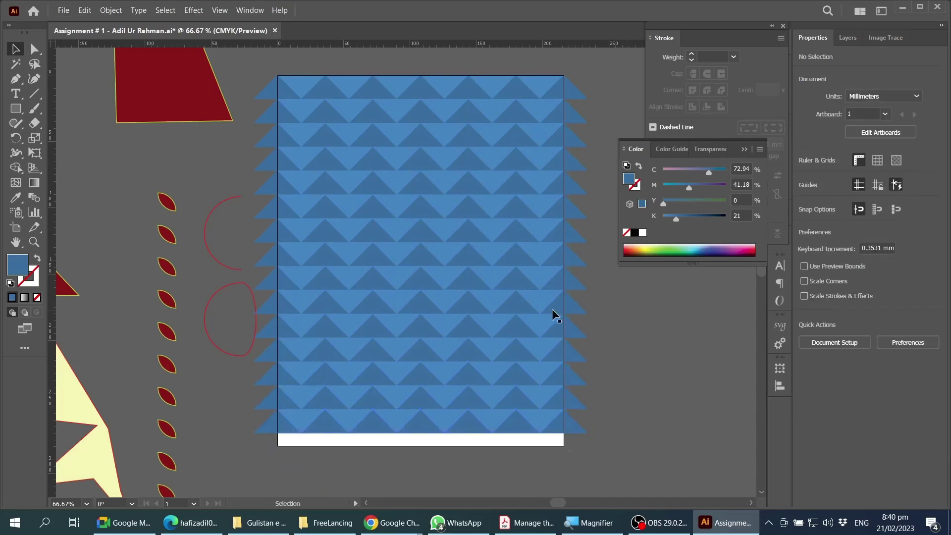
Move the two red curved outlines away from the pattern, past the column of red leaf shapes.
{"action": "scroll", "coordinate": [603, 315], "scroll_direction": "up", "scroll_amount": 2}
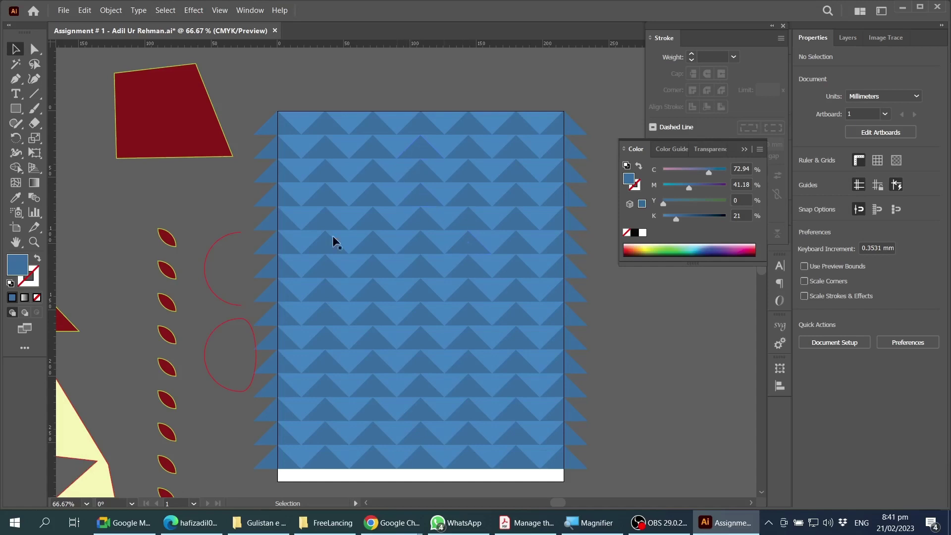
{"action": "left_click_drag", "start_coordinate": [203, 228], "coordinate": [244, 425]}
{"action": "left_click_drag", "start_coordinate": [233, 317], "coordinate": [105, 284]}
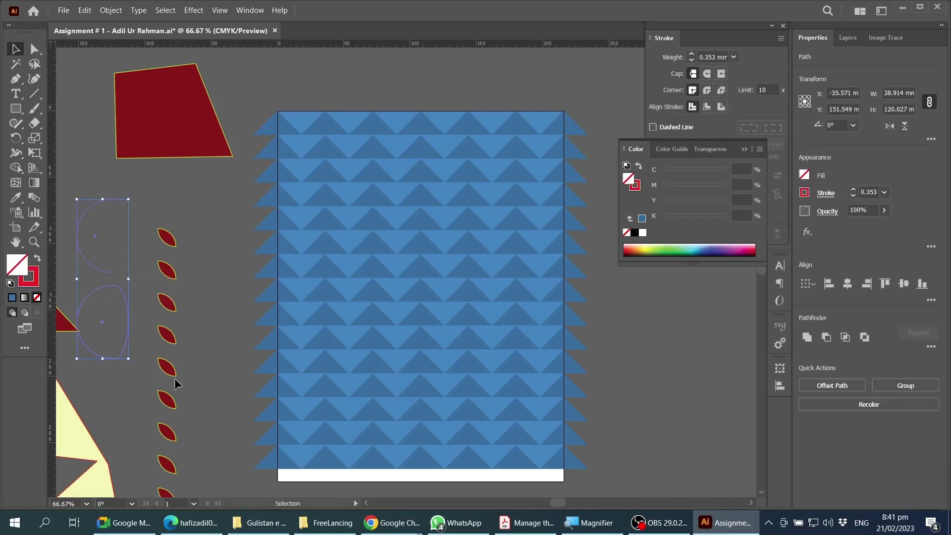
{"action": "left_click", "coordinate": [620, 358]}
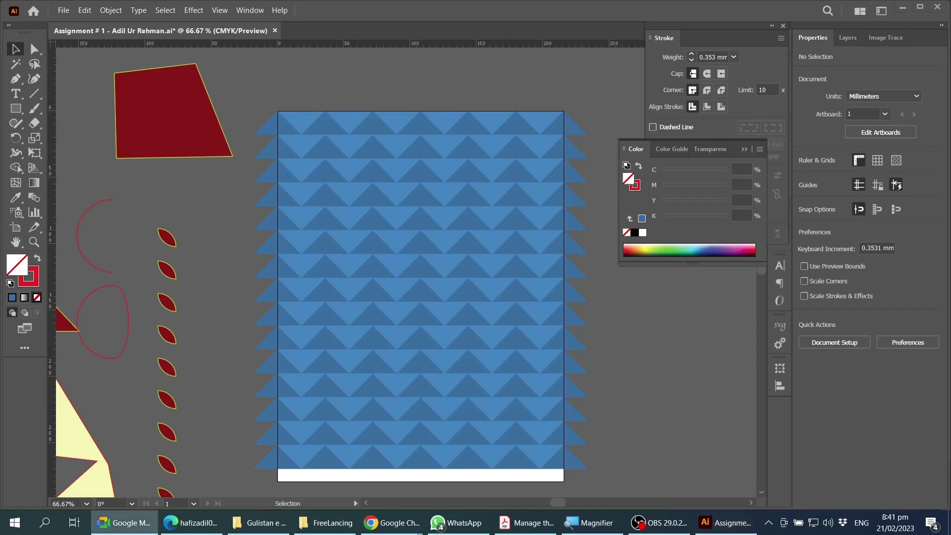
{"action": "left_click", "coordinate": [572, 134]}
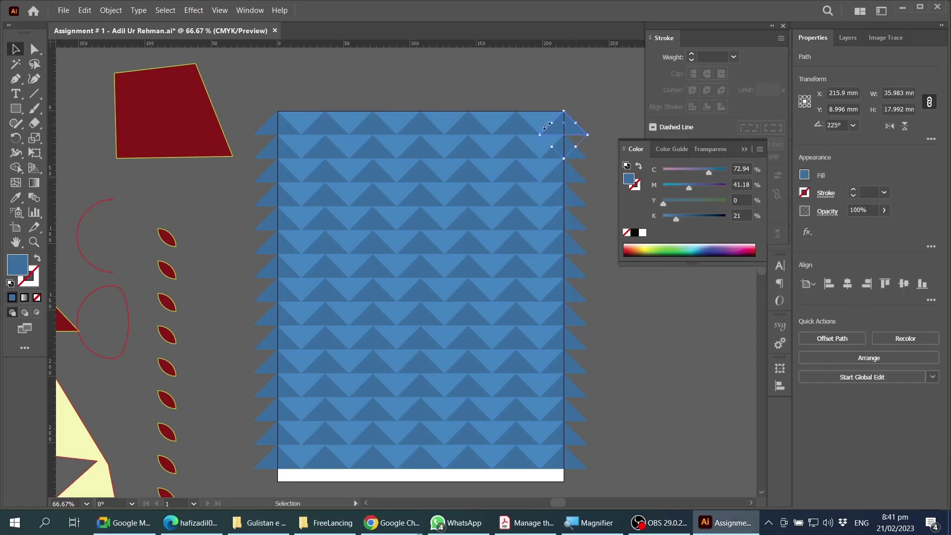
{"action": "left_click", "coordinate": [536, 115]}
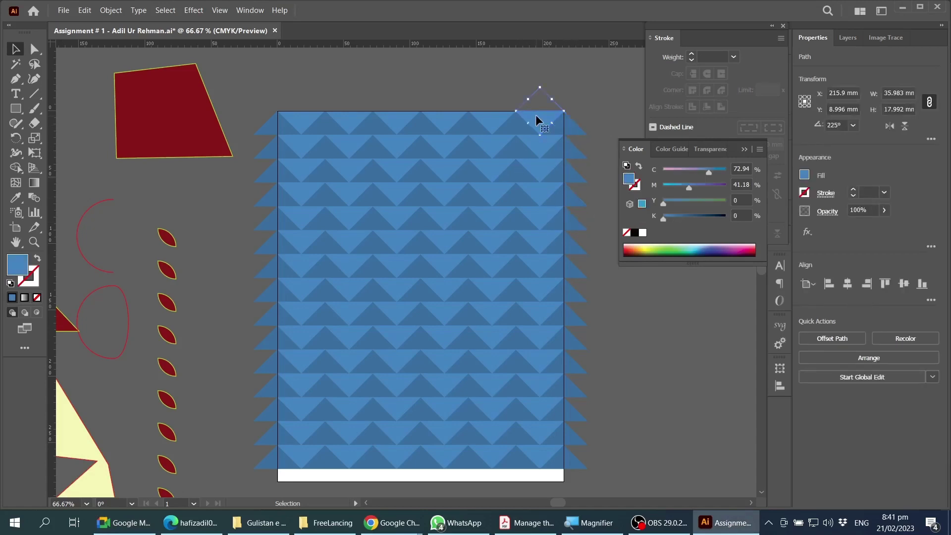
{"action": "left_click", "coordinate": [596, 114]}
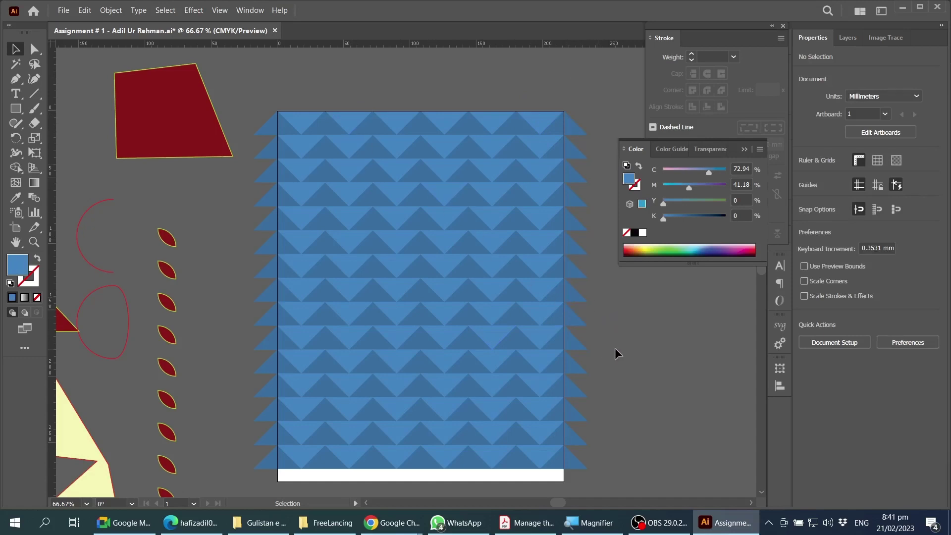
{"action": "scroll", "coordinate": [614, 348], "scroll_direction": "right", "scroll_amount": 2}
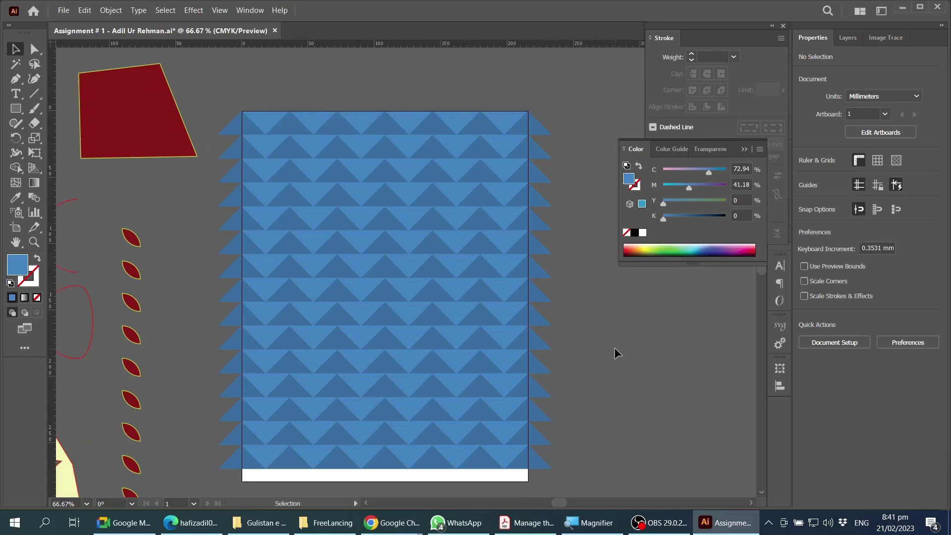
{"action": "scroll", "coordinate": [606, 372], "scroll_direction": "down", "scroll_amount": 1}
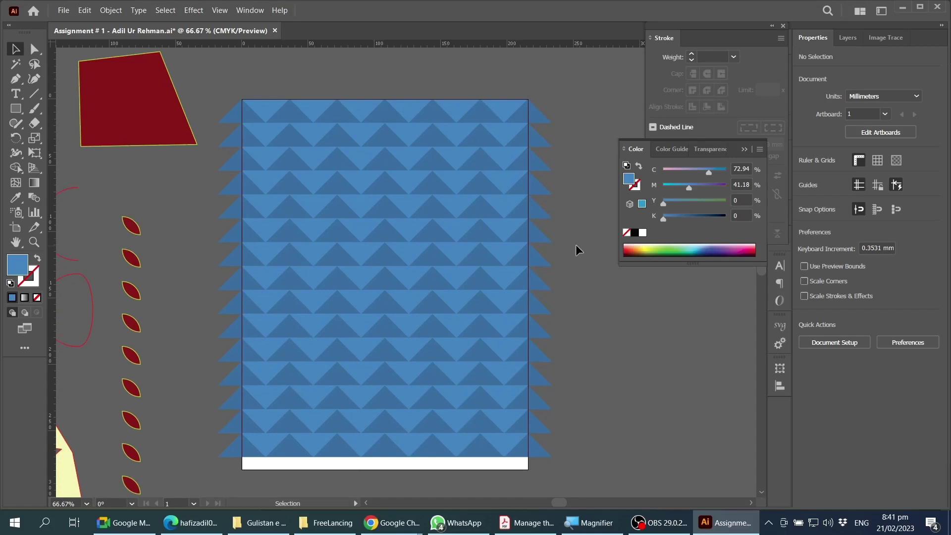
{"action": "scroll", "coordinate": [578, 243], "scroll_direction": "up", "scroll_amount": 2}
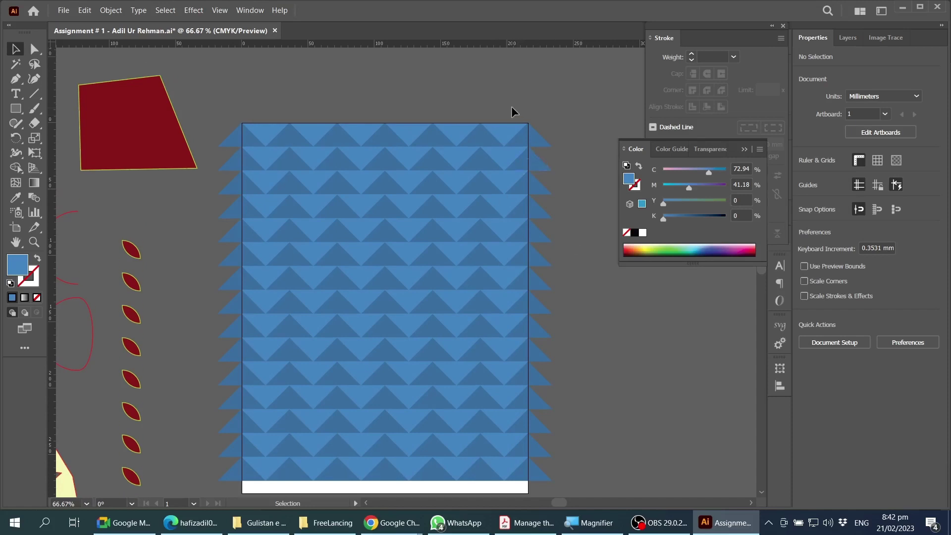
{"action": "scroll", "coordinate": [577, 114], "scroll_direction": "down", "scroll_amount": 2}
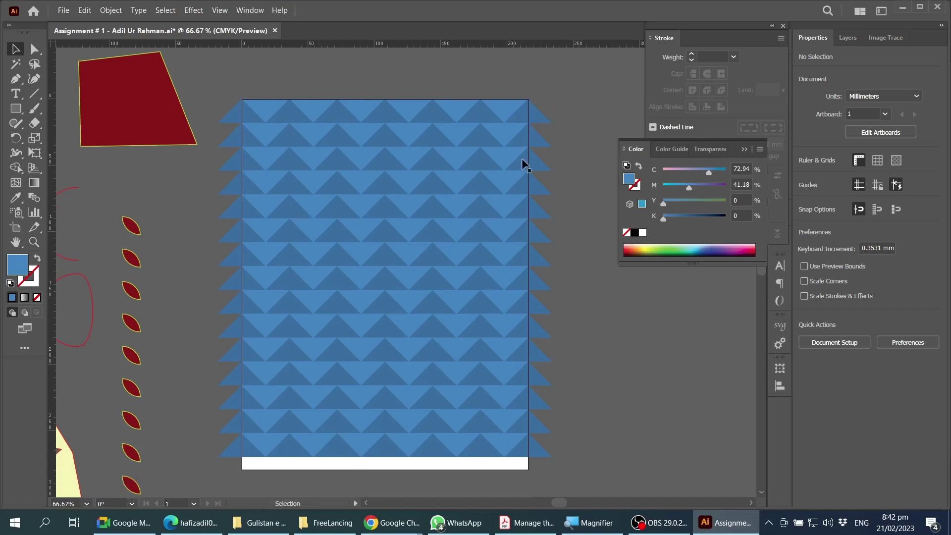
Select every dark blue triangle by matching the fill color of the one at the artboard's upper-left corner.
{"action": "left_click", "coordinate": [535, 119]}
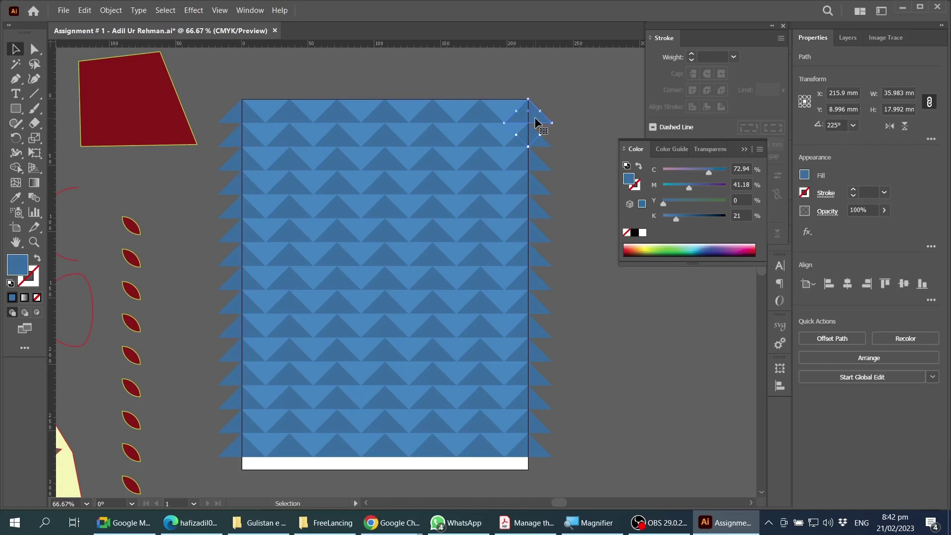
{"action": "left_click", "coordinate": [229, 115]}
{"action": "scroll", "coordinate": [230, 114], "scroll_direction": "up", "scroll_amount": 3}
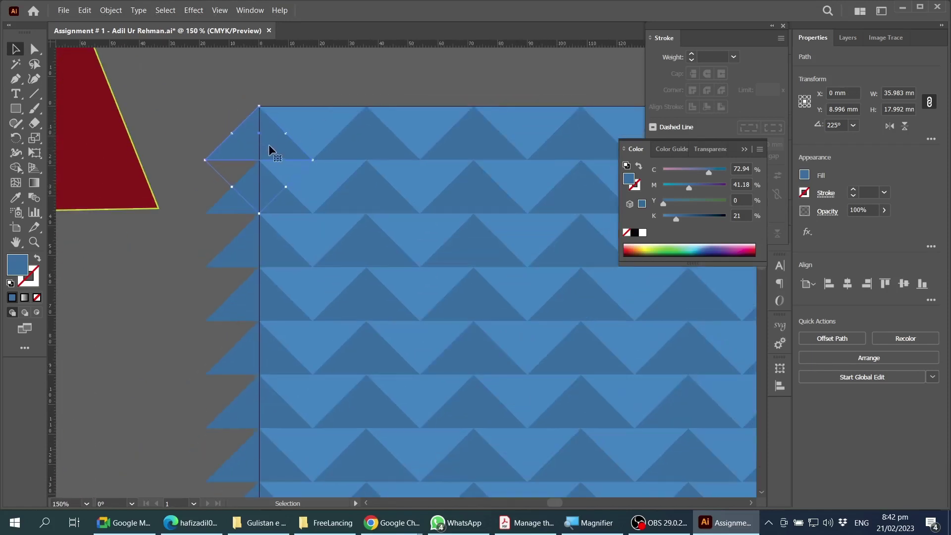
{"action": "scroll", "coordinate": [269, 143], "scroll_direction": "up", "scroll_amount": 1}
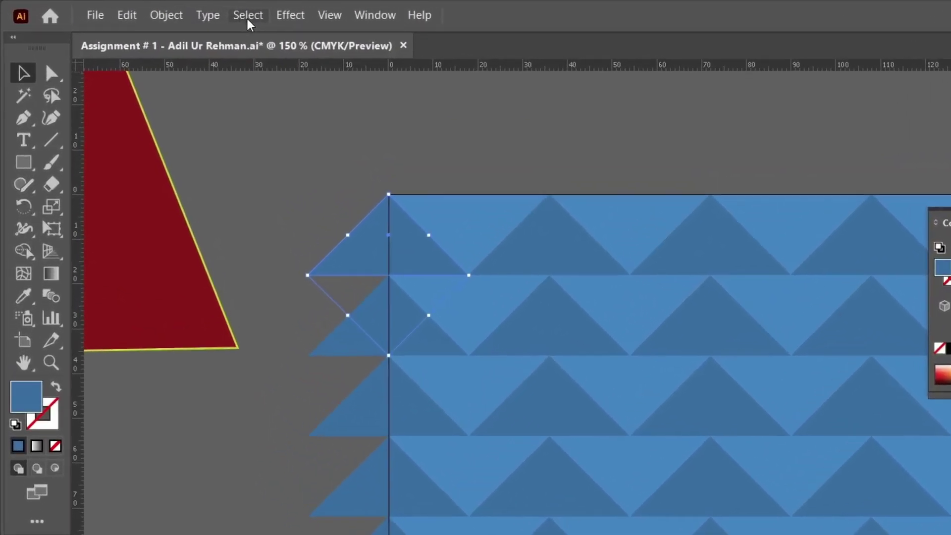
{"action": "left_click", "coordinate": [248, 14]}
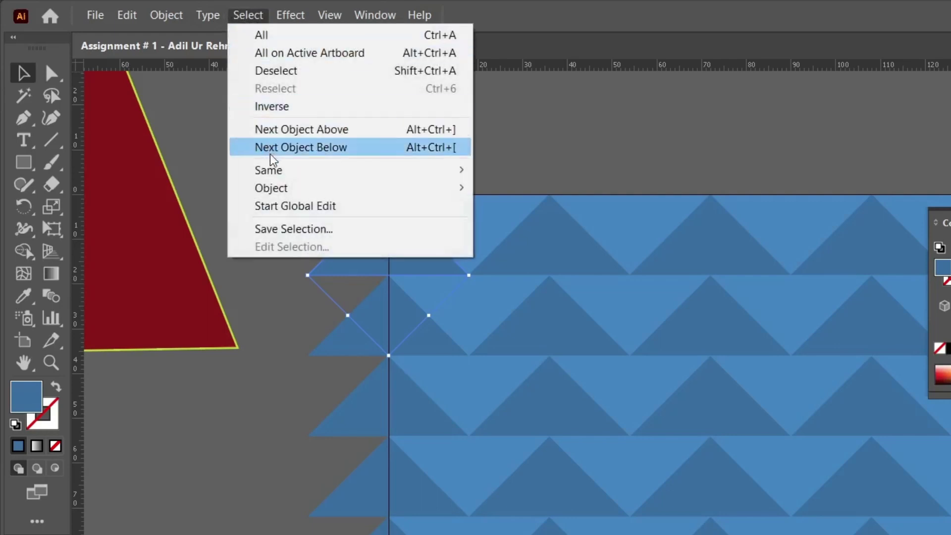
{"action": "mouse_move", "coordinate": [280, 171]}
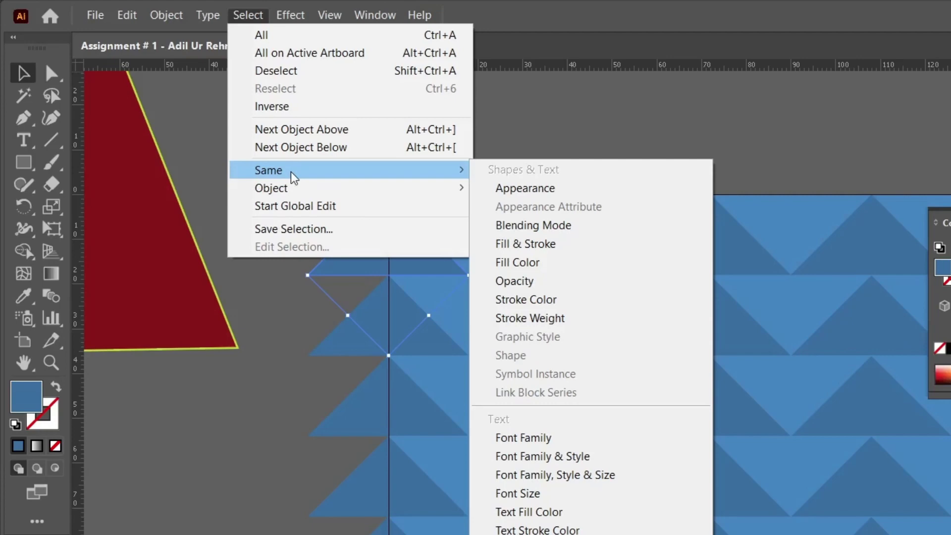
{"action": "left_click", "coordinate": [542, 270]}
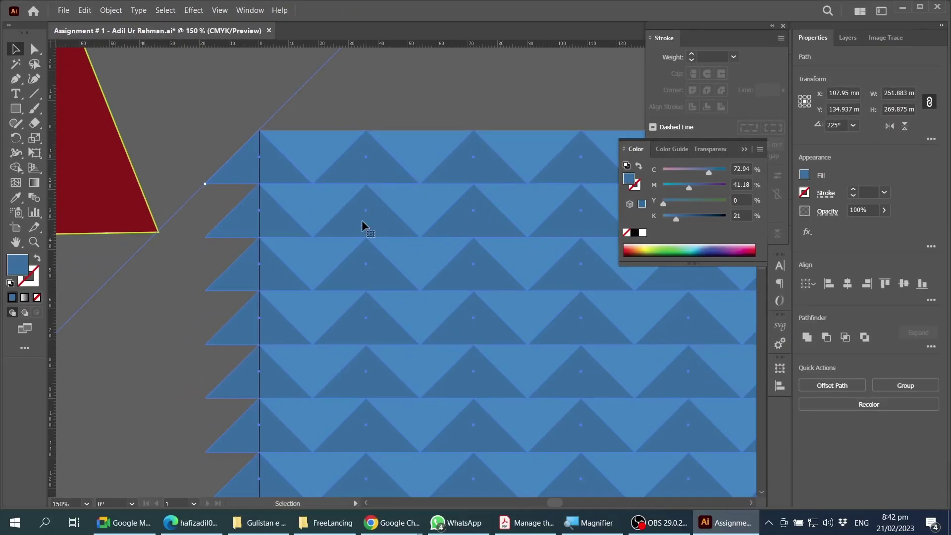
Try to move all the selected dark triangles together up and away from the artboard.
{"action": "scroll", "coordinate": [365, 273], "scroll_direction": "down", "scroll_amount": 3}
{"action": "scroll", "coordinate": [366, 272], "scroll_direction": "down", "scroll_amount": 1}
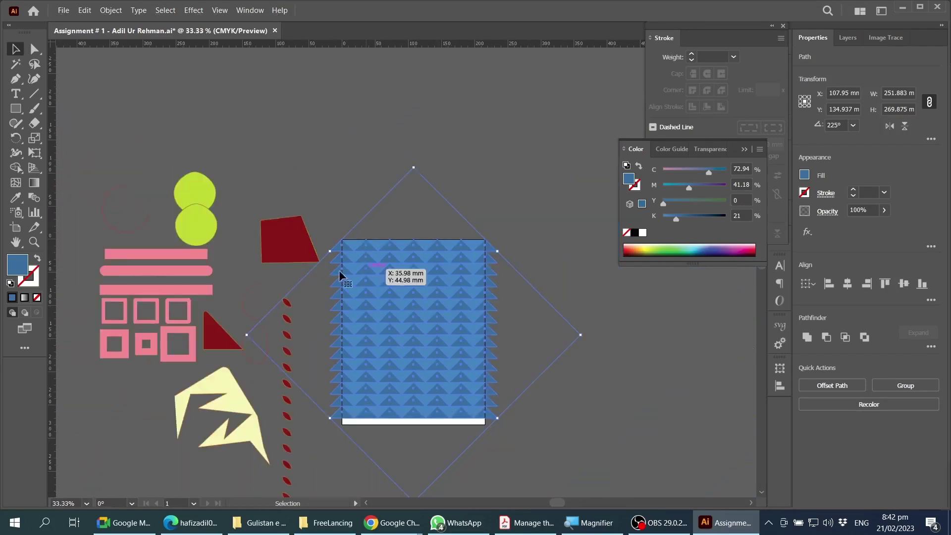
{"action": "scroll", "coordinate": [340, 273], "scroll_direction": "right", "scroll_amount": 1}
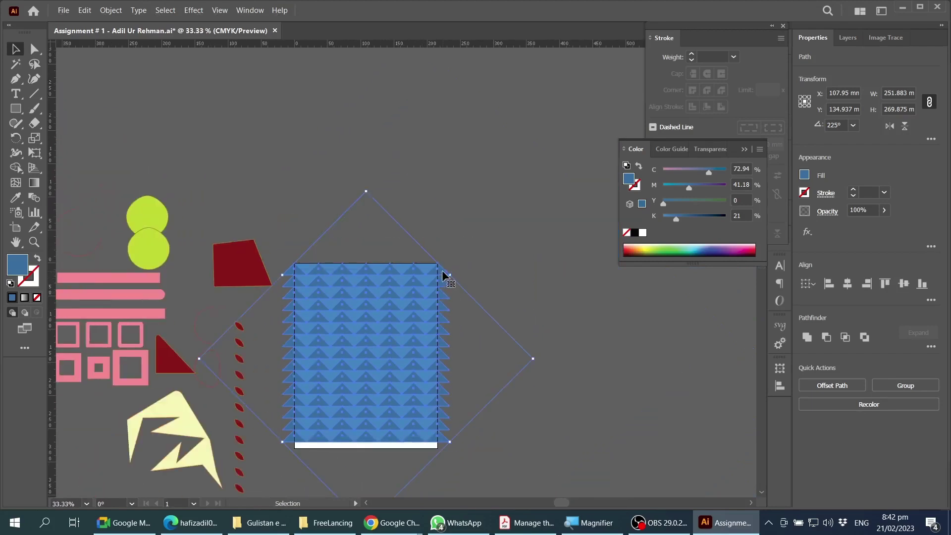
{"action": "left_click_drag", "start_coordinate": [443, 274], "coordinate": [551, 144]}
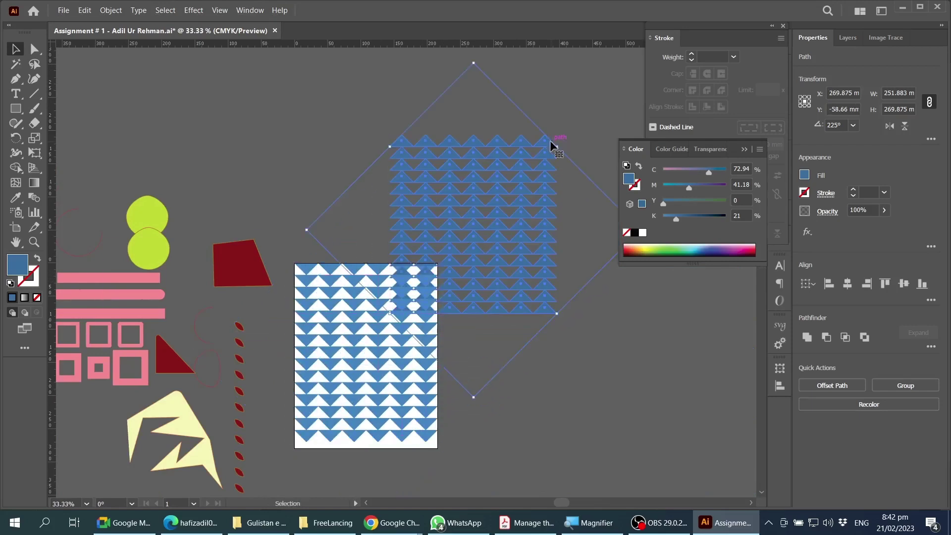
{"action": "key", "text": "ctrl+z"}
Group all the selected dark blue triangles and clear the selection.
{"action": "scroll", "coordinate": [414, 355], "scroll_direction": "up", "scroll_amount": 2}
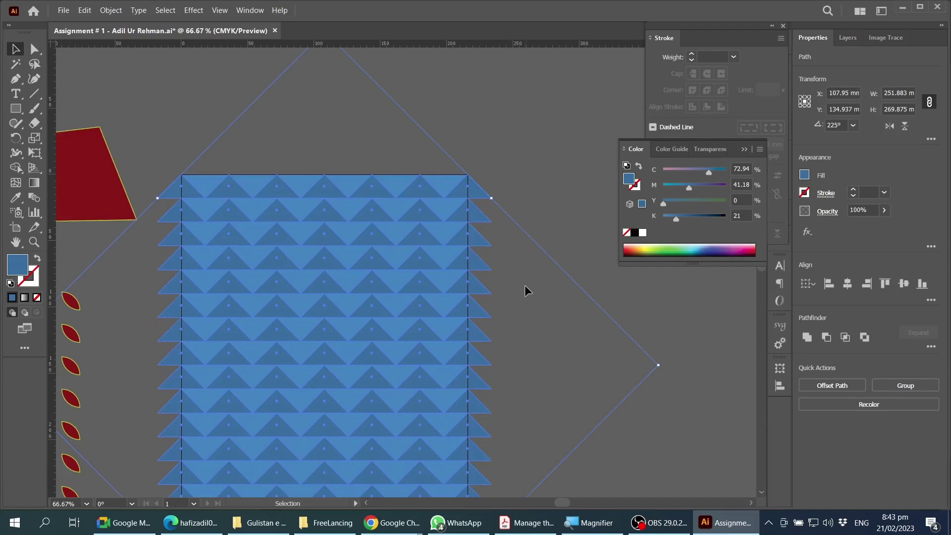
{"action": "right_click", "coordinate": [421, 313]}
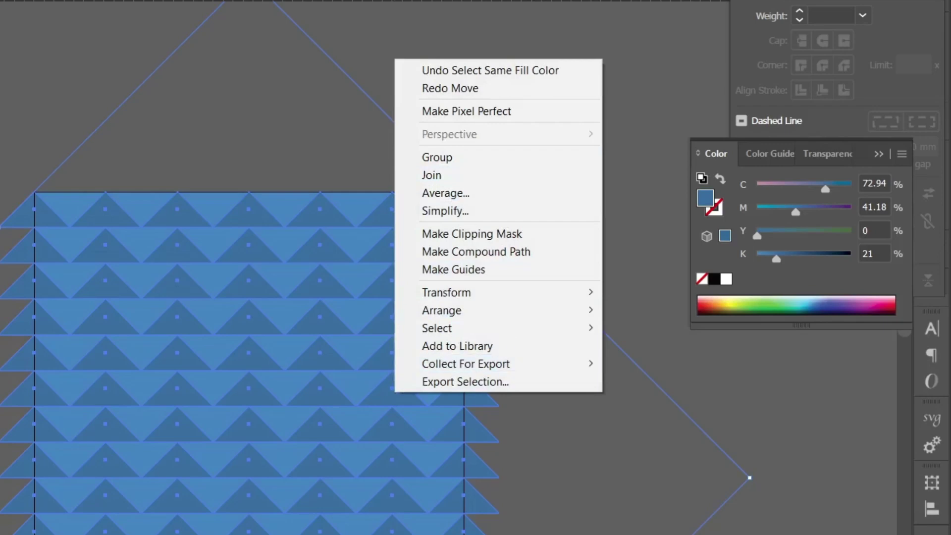
{"action": "key", "text": "ctrl+g"}
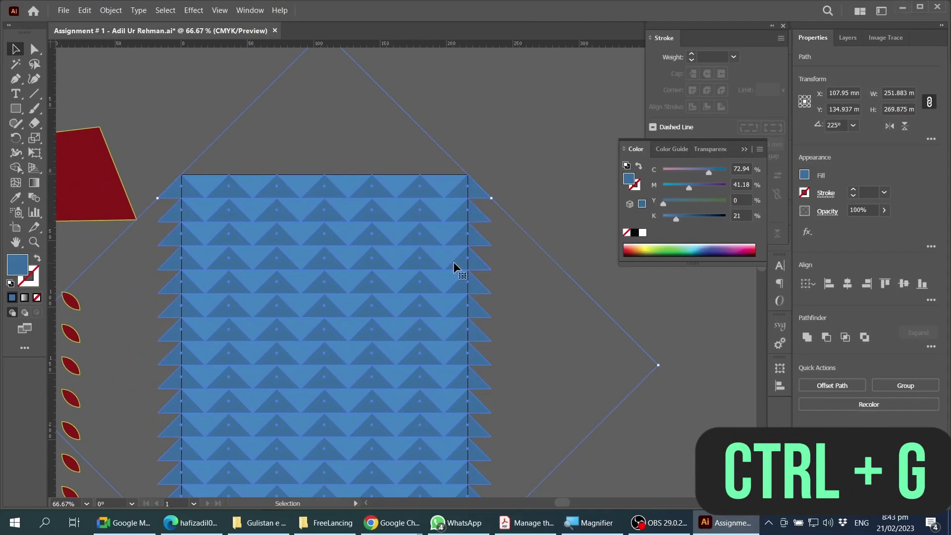
{"action": "key", "text": "a"}
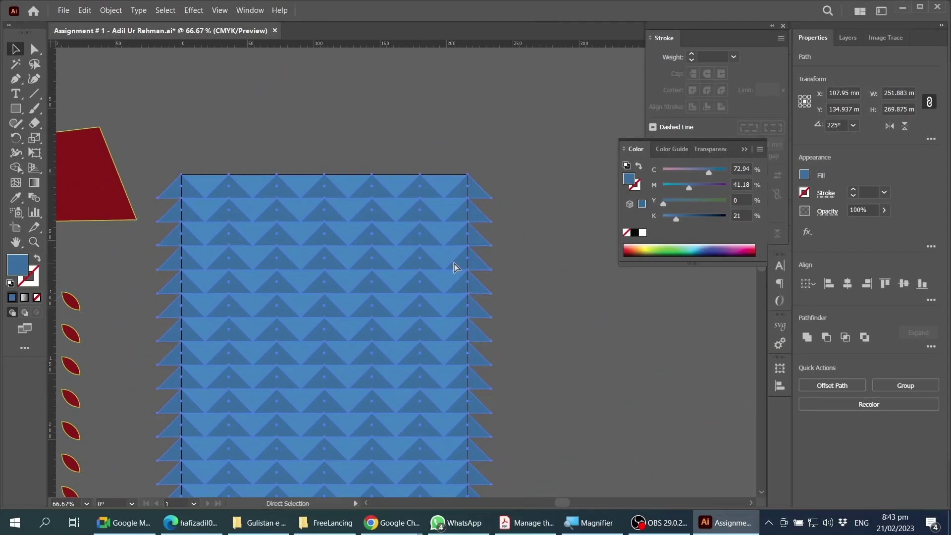
{"action": "key", "text": "v"}
{"action": "scroll", "coordinate": [505, 240], "scroll_direction": "down", "scroll_amount": 1}
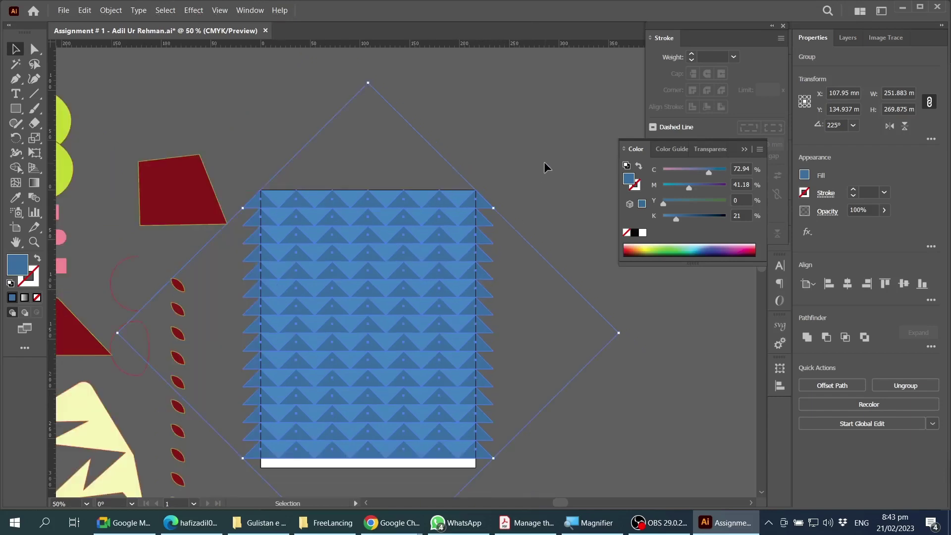
{"action": "left_click", "coordinate": [544, 163]}
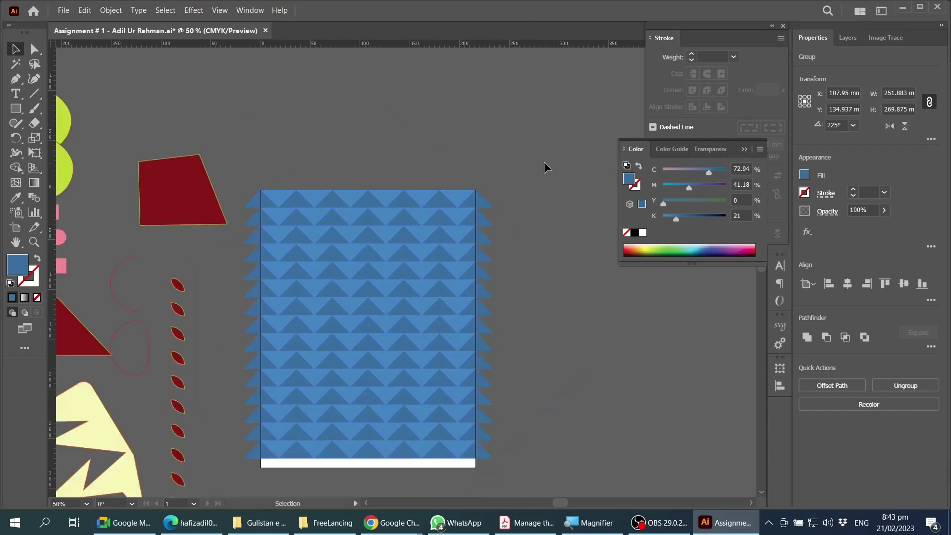
Try to move the group of dark triangles off the pattern as a single object.
{"action": "left_click", "coordinate": [482, 237]}
{"action": "left_click", "coordinate": [506, 182]}
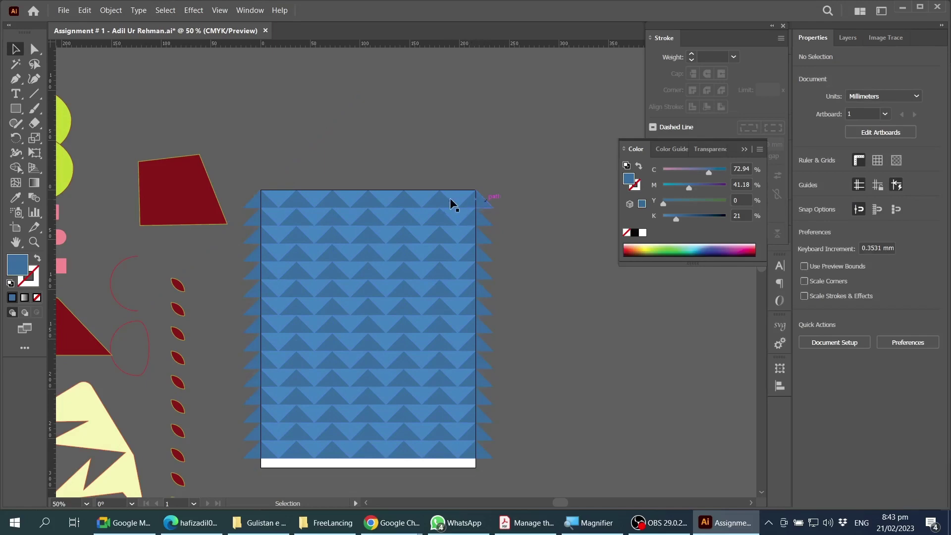
{"action": "left_click_drag", "start_coordinate": [480, 201], "coordinate": [538, 247]}
{"action": "key", "text": "ctrl+z"}
{"action": "left_click", "coordinate": [518, 165]}
{"action": "left_click", "coordinate": [480, 210]}
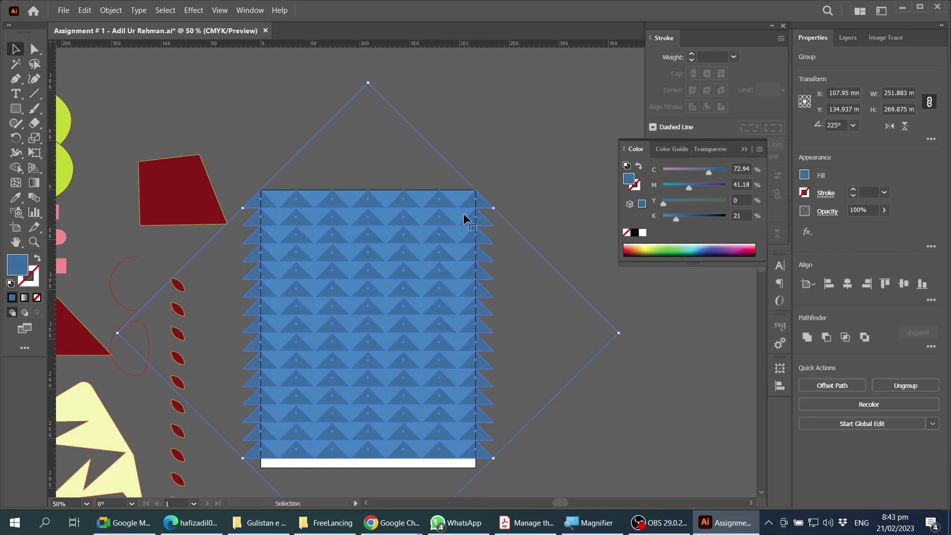
Select all the light blue triangles by selecting the whole pattern and excluding the dark blue group.
{"action": "left_click", "coordinate": [457, 197]}
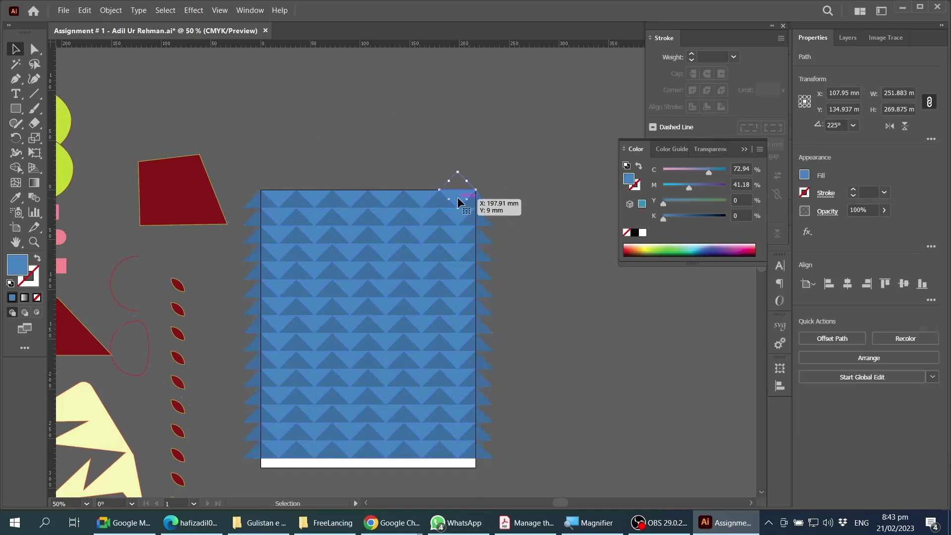
{"action": "scroll", "coordinate": [457, 197], "scroll_direction": "down", "scroll_amount": 2}
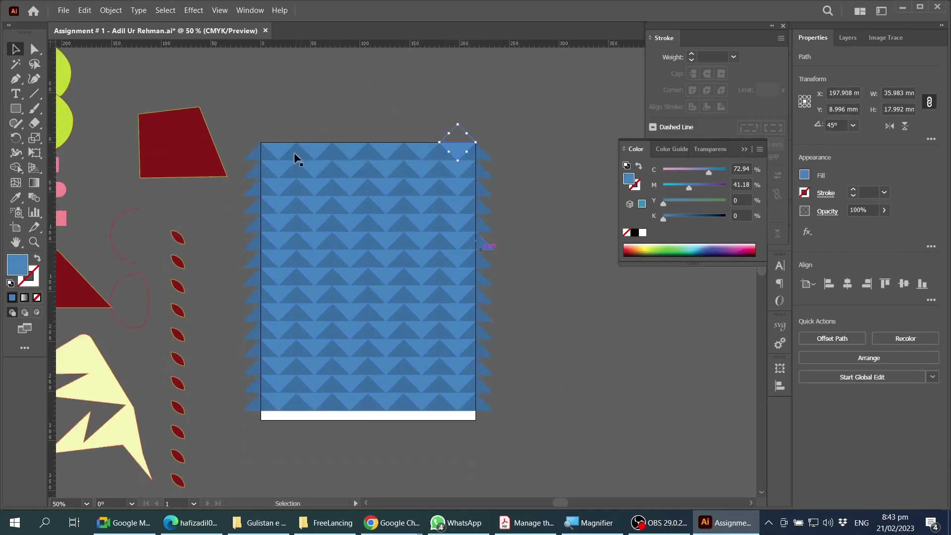
{"action": "left_click", "coordinate": [267, 113]}
{"action": "scroll", "coordinate": [275, 122], "scroll_direction": "up", "scroll_amount": 1}
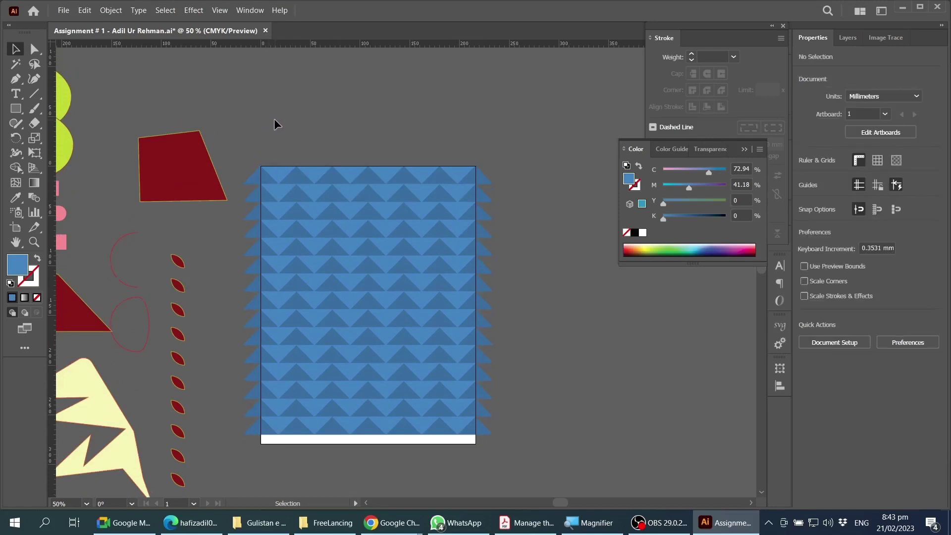
{"action": "left_click_drag", "start_coordinate": [269, 135], "coordinate": [474, 443]}
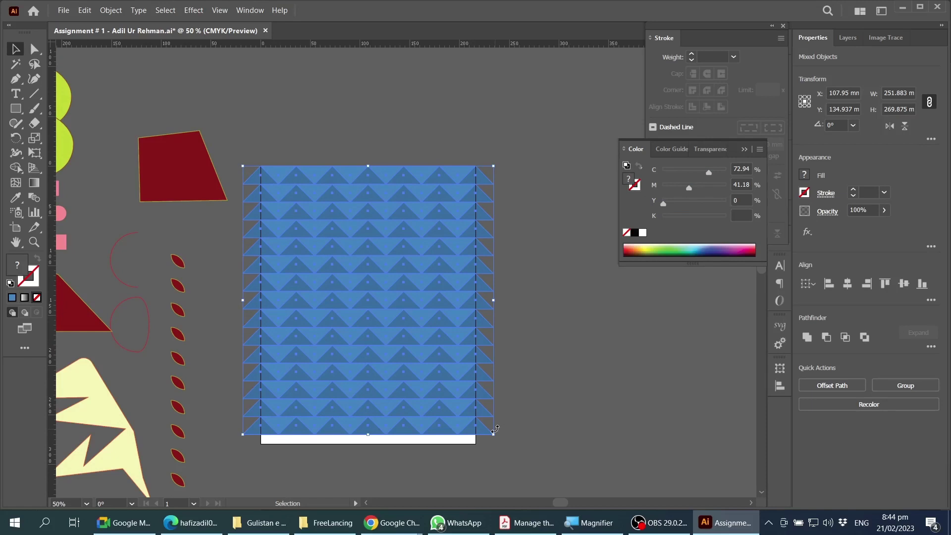
{"action": "left_click", "coordinate": [484, 197]}
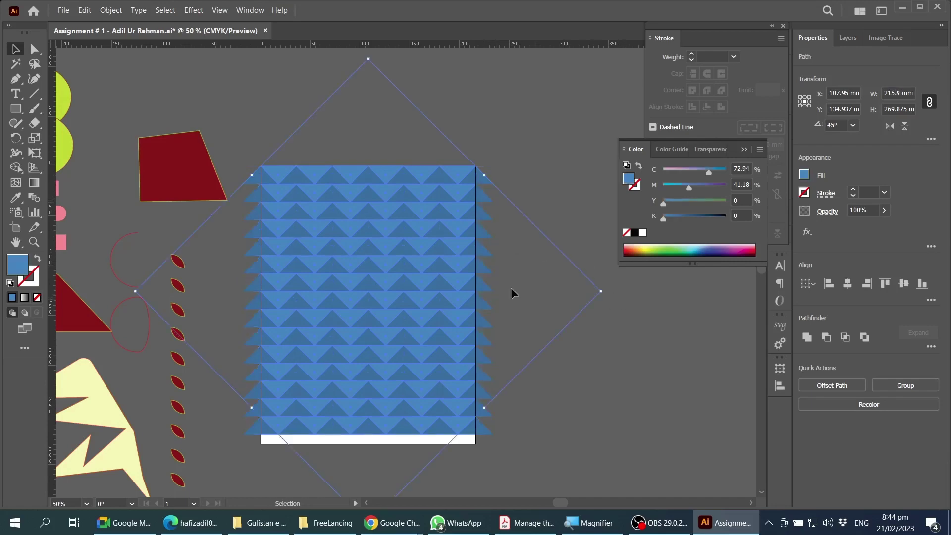
Group the selected light blue triangles and undo the trial move made with them.
{"action": "left_click_drag", "start_coordinate": [455, 200], "coordinate": [474, 146]}
{"action": "key", "text": "ctrl+z"}
{"action": "key", "text": "a"}
{"action": "key", "text": "v"}
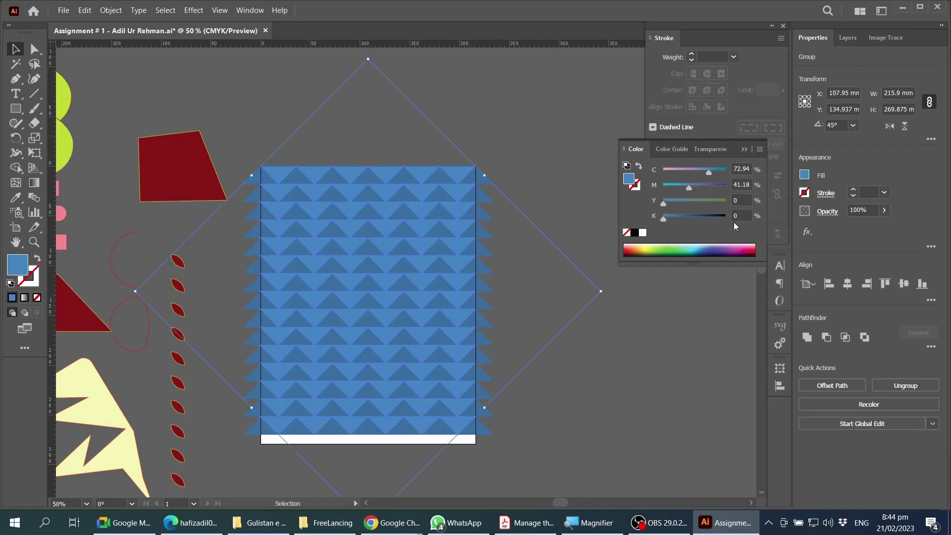
Recolor the light blue triangle group to light green, setting yellow to 70% and adjusting the other color values.
{"action": "left_click", "coordinate": [707, 200]}
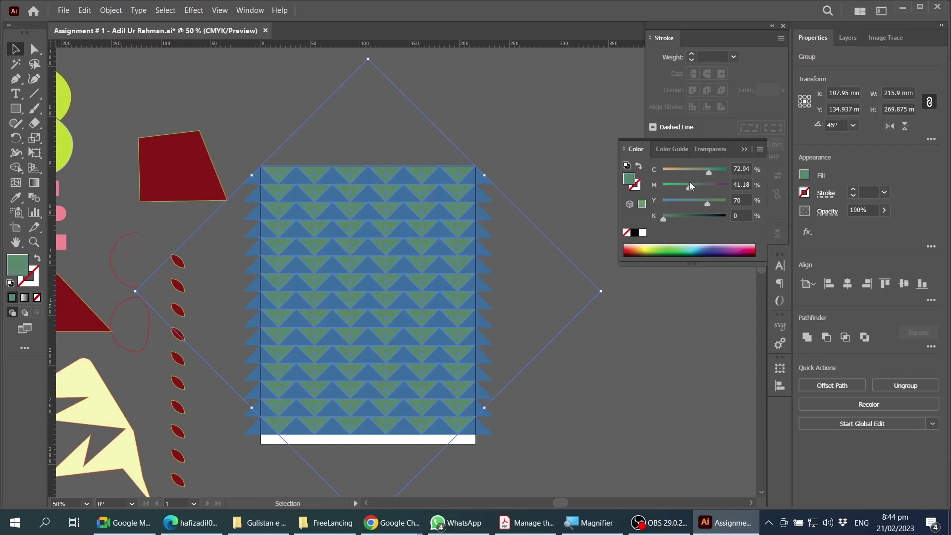
{"action": "mouse_move", "coordinate": [689, 186]}
{"action": "left_mouse_down"}
{"action": "mouse_move", "coordinate": [675, 187]}
{"action": "mouse_move", "coordinate": [694, 169]}
{"action": "left_mouse_up"}
{"action": "left_click", "coordinate": [509, 244]}
Recolor the dark blue triangle group to darker green with C 63, M 30, Y 74 and K 9, and deselect it.
{"action": "left_click", "coordinate": [480, 236]}
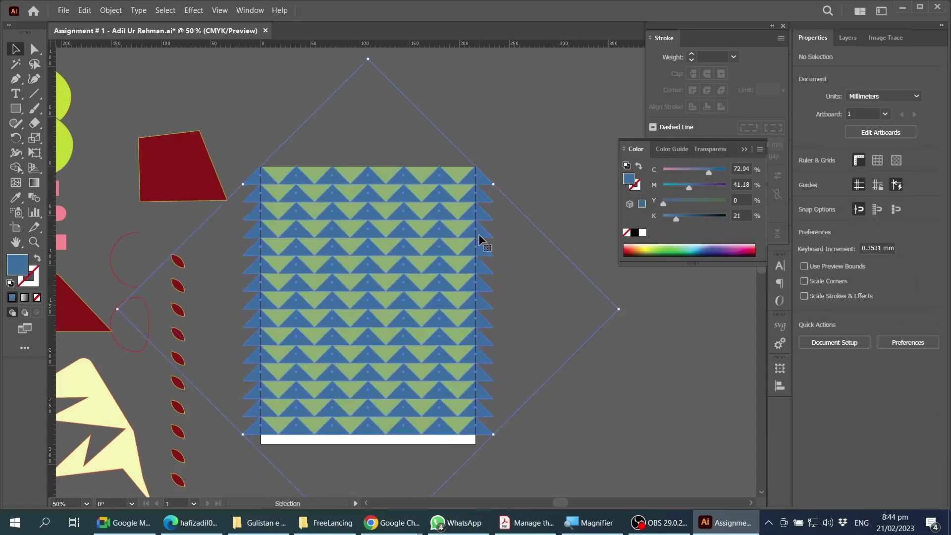
{"action": "left_click", "coordinate": [706, 200]}
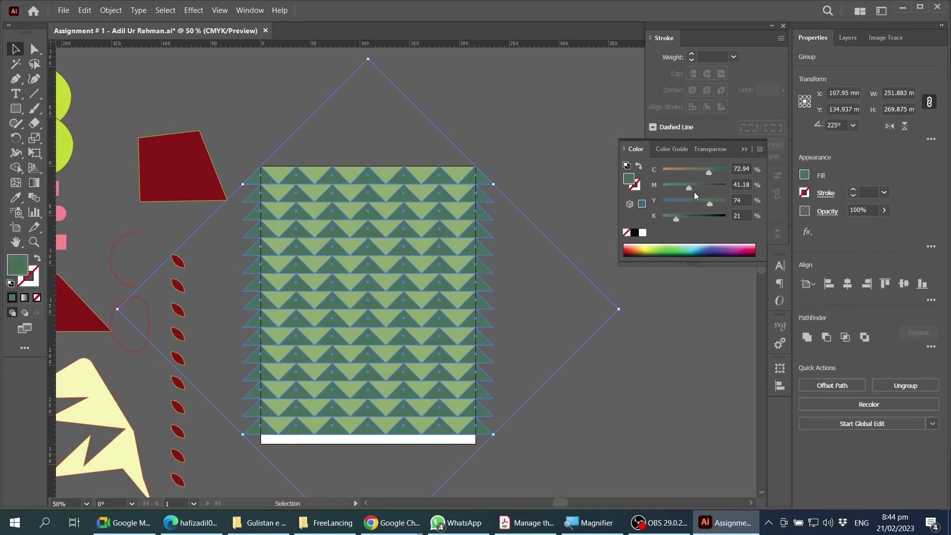
{"action": "left_click", "coordinate": [688, 189]}
{"action": "left_click_drag", "start_coordinate": [677, 219], "coordinate": [669, 219]}
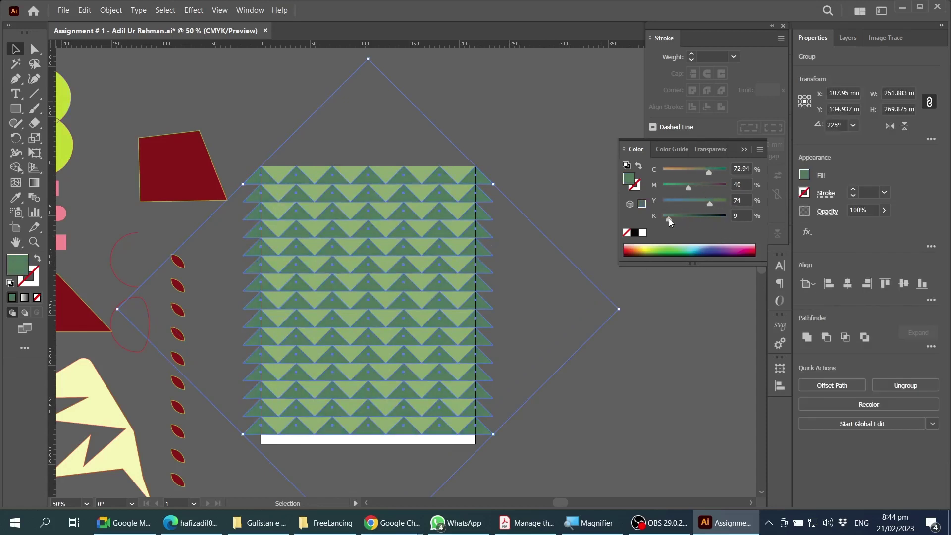
{"action": "left_click_drag", "start_coordinate": [709, 172], "coordinate": [703, 172]}
{"action": "left_click_drag", "start_coordinate": [689, 187], "coordinate": [682, 187]}
{"action": "left_click", "coordinate": [608, 404]}
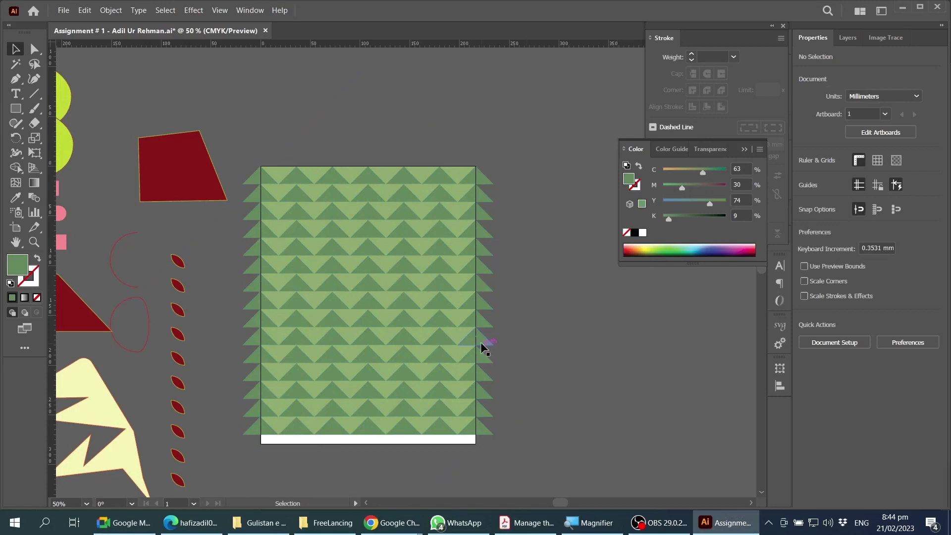
Stretch both triangle groups down to the artboard's bottom edge to cover the white strip, and clear the selection.
{"action": "scroll", "coordinate": [493, 353], "scroll_direction": "down", "scroll_amount": 1}
{"action": "scroll", "coordinate": [495, 376], "scroll_direction": "up", "scroll_amount": 1}
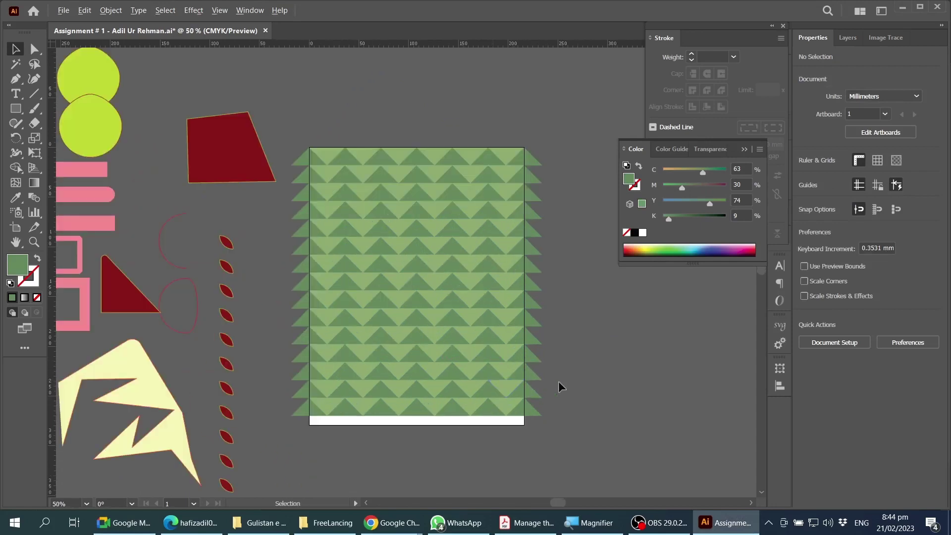
{"action": "scroll", "coordinate": [514, 384], "scroll_direction": "up", "scroll_amount": 1}
{"action": "scroll", "coordinate": [605, 397], "scroll_direction": "up", "scroll_amount": 1}
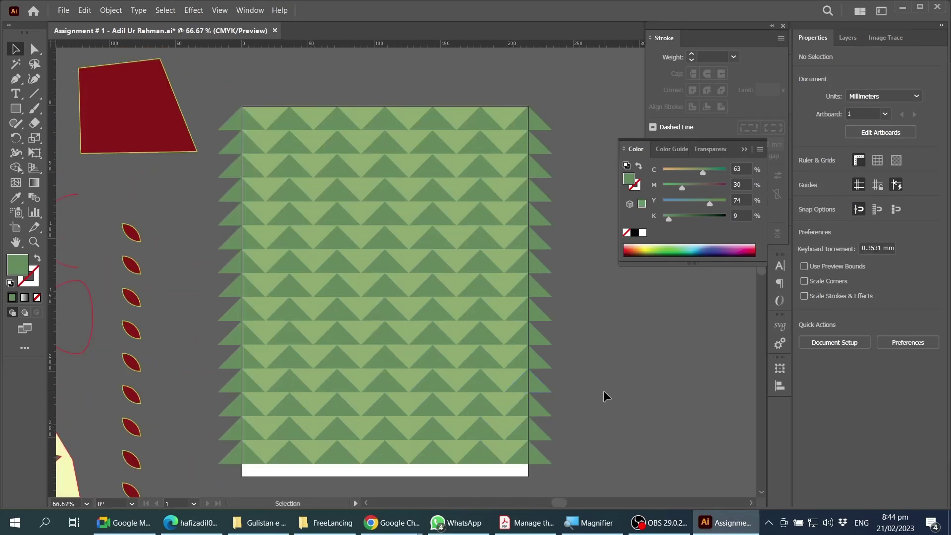
{"action": "left_click", "coordinate": [493, 442]}
{"action": "left_click_drag", "start_coordinate": [383, 466], "coordinate": [385, 477]}
{"action": "left_click", "coordinate": [643, 389]}
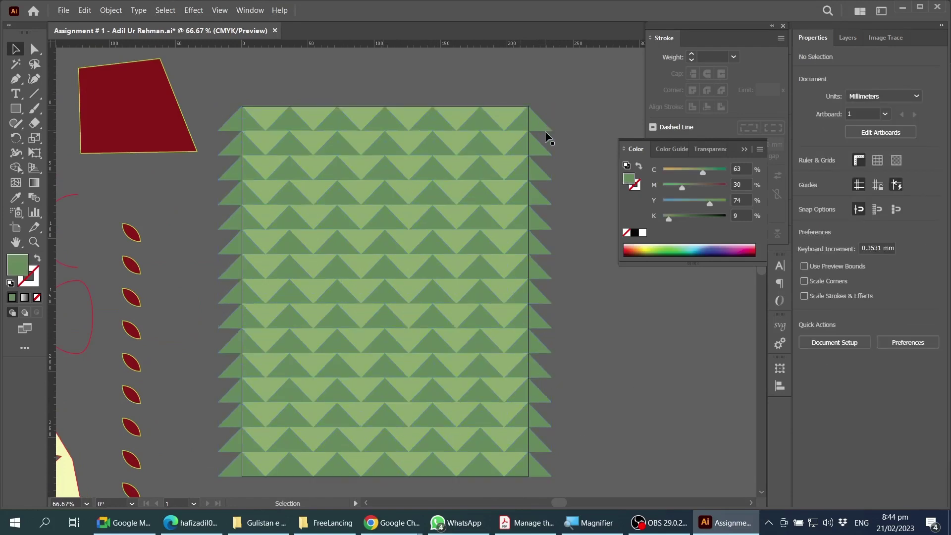
{"action": "scroll", "coordinate": [555, 276], "scroll_direction": "down", "scroll_amount": 1}
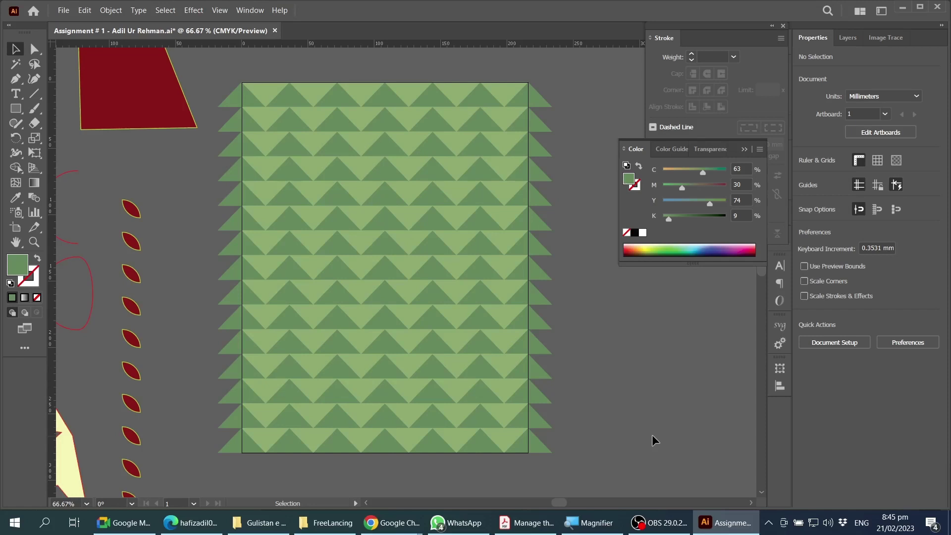
{"action": "scroll", "coordinate": [516, 351], "scroll_direction": "down", "scroll_amount": 1}
{"action": "scroll", "coordinate": [565, 347], "scroll_direction": "up", "scroll_amount": 1}
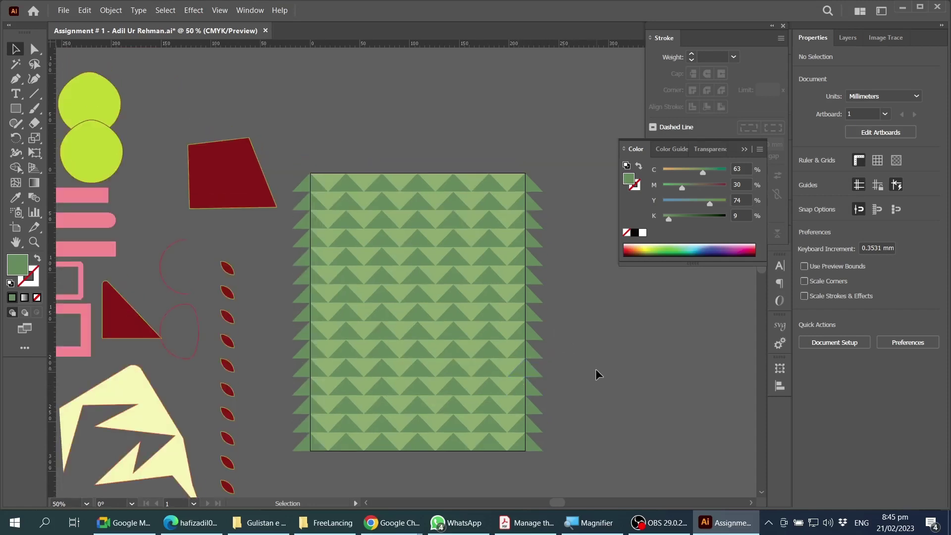
{"action": "scroll", "coordinate": [567, 410], "scroll_direction": "down", "scroll_amount": 2}
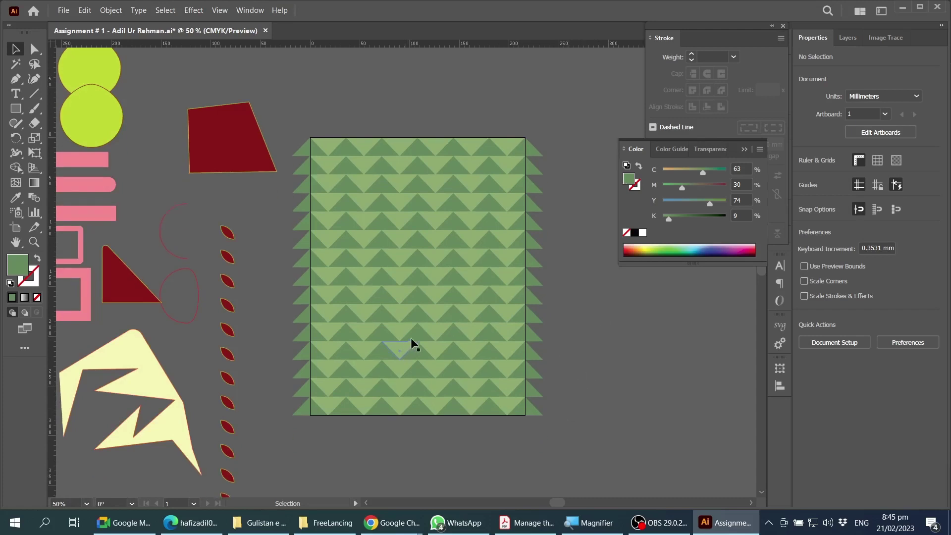
{"action": "scroll", "coordinate": [416, 282], "scroll_direction": "right", "scroll_amount": 3}
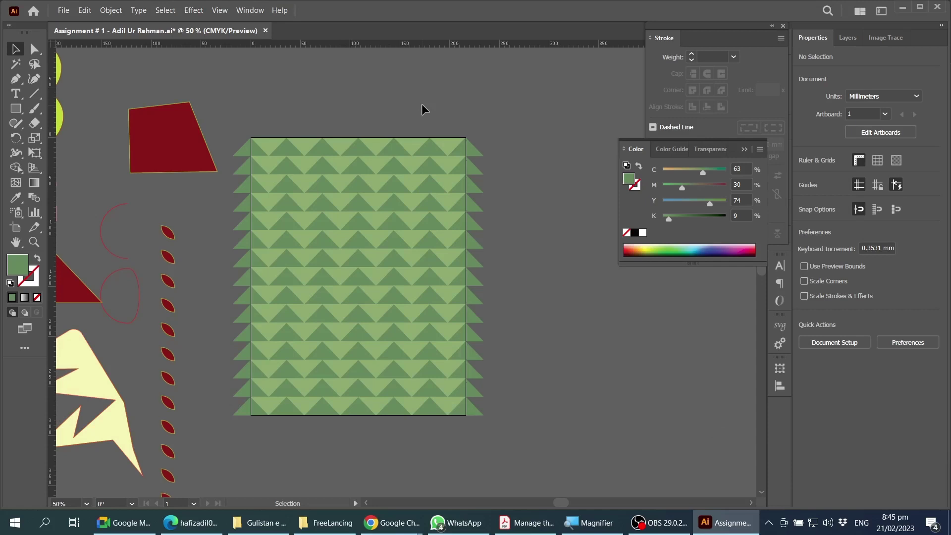
{"action": "scroll", "coordinate": [446, 303], "scroll_direction": "up", "scroll_amount": 1}
{"action": "scroll", "coordinate": [446, 300], "scroll_direction": "down", "scroll_amount": 1}
{"action": "left_click_drag", "start_coordinate": [530, 102], "coordinate": [404, 431]}
{"action": "left_click", "coordinate": [549, 417]}
{"action": "left_click_drag", "start_coordinate": [412, 434], "coordinate": [411, 435]}
{"action": "left_click_drag", "start_coordinate": [516, 157], "coordinate": [557, 174]}
{"action": "scroll", "coordinate": [564, 247], "scroll_direction": "right", "scroll_amount": 2}
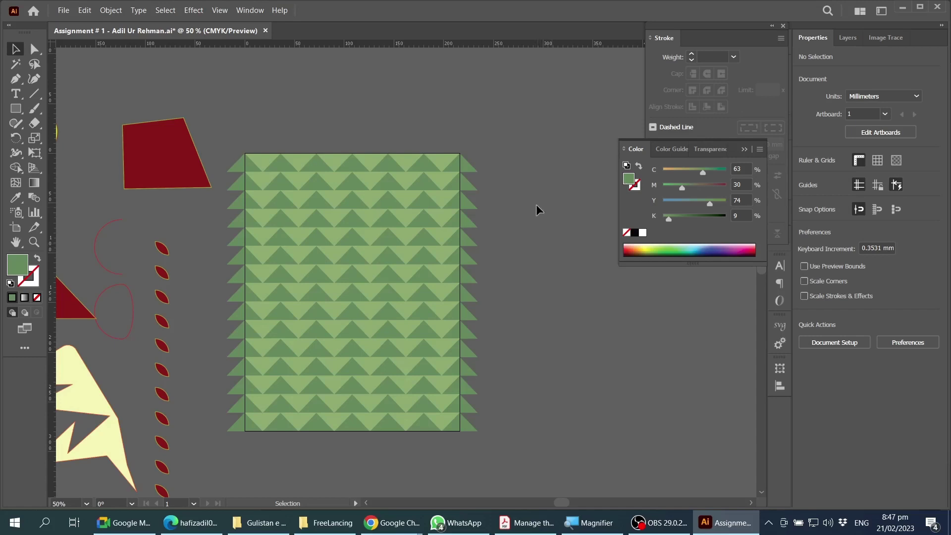
{"action": "scroll", "coordinate": [519, 255], "scroll_direction": "down", "scroll_amount": 1}
{"action": "scroll", "coordinate": [518, 255], "scroll_direction": "right", "scroll_amount": 2}
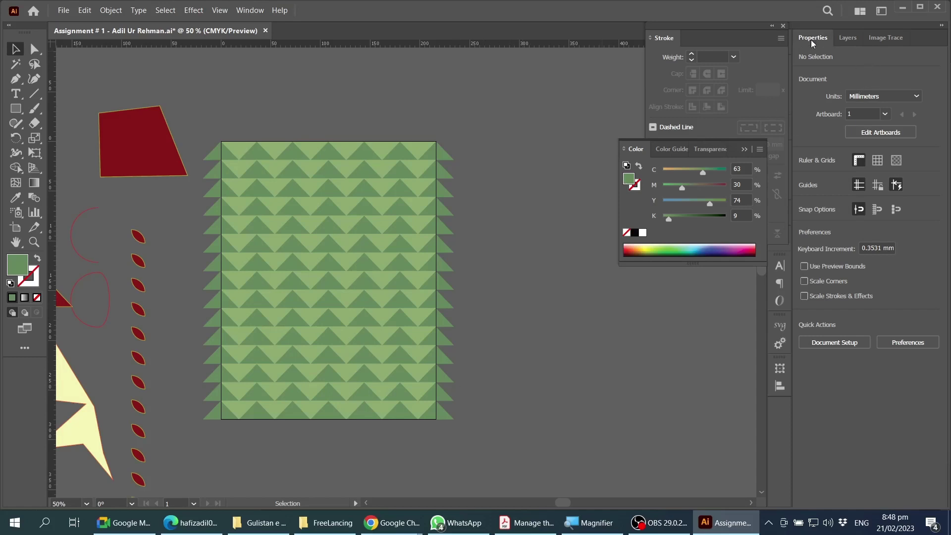
{"action": "left_click", "coordinate": [845, 38]}
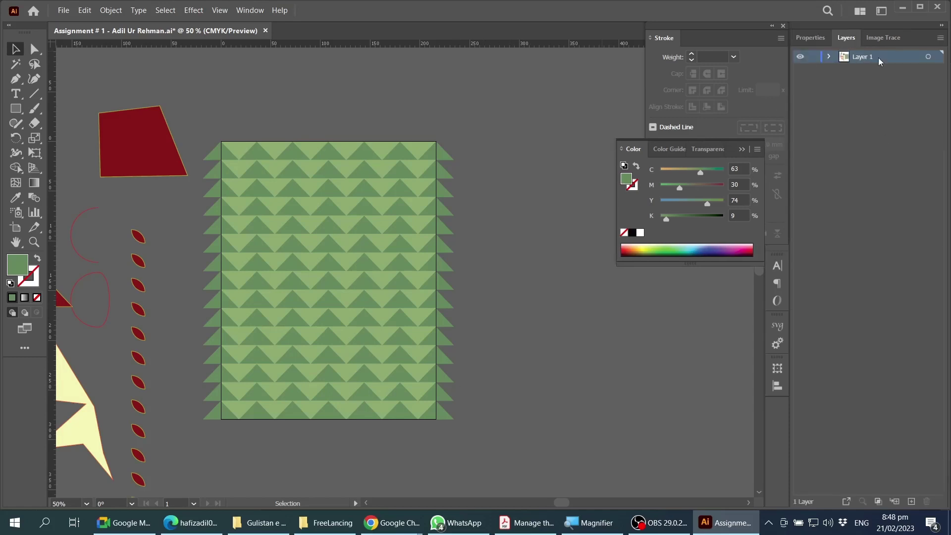
{"action": "left_click", "coordinate": [801, 40]}
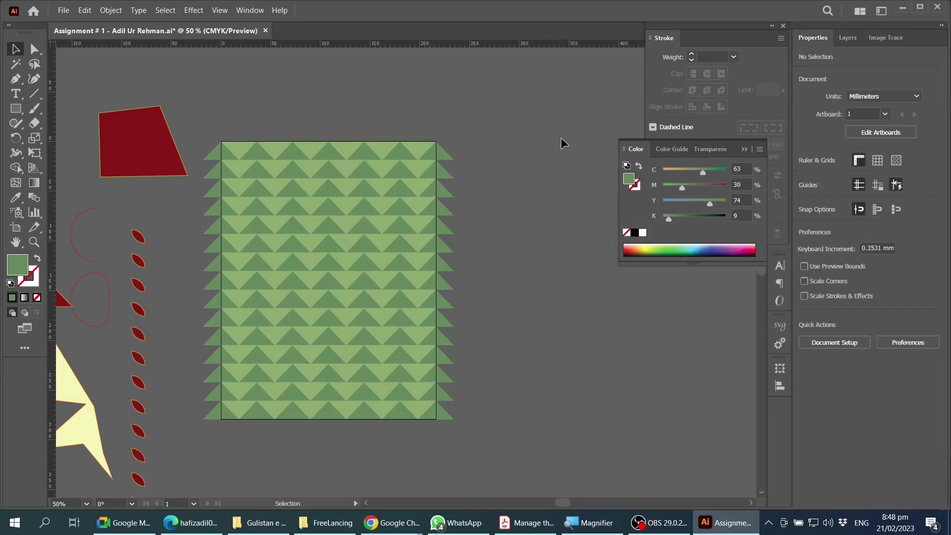
Show the Swatches beside the artboard, separated from Brushes and Symbols, and put those two away.
{"action": "left_click", "coordinate": [254, 11]}
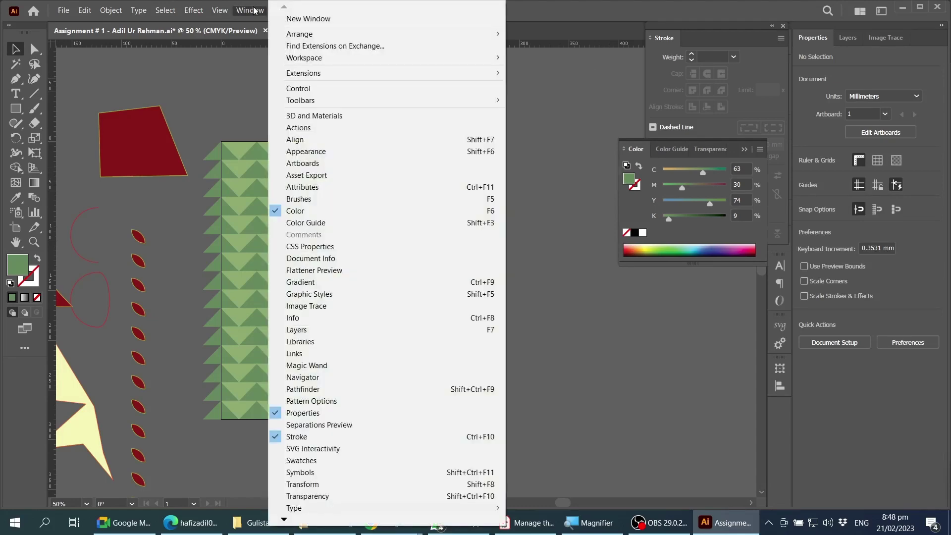
{"action": "left_click", "coordinate": [314, 463]}
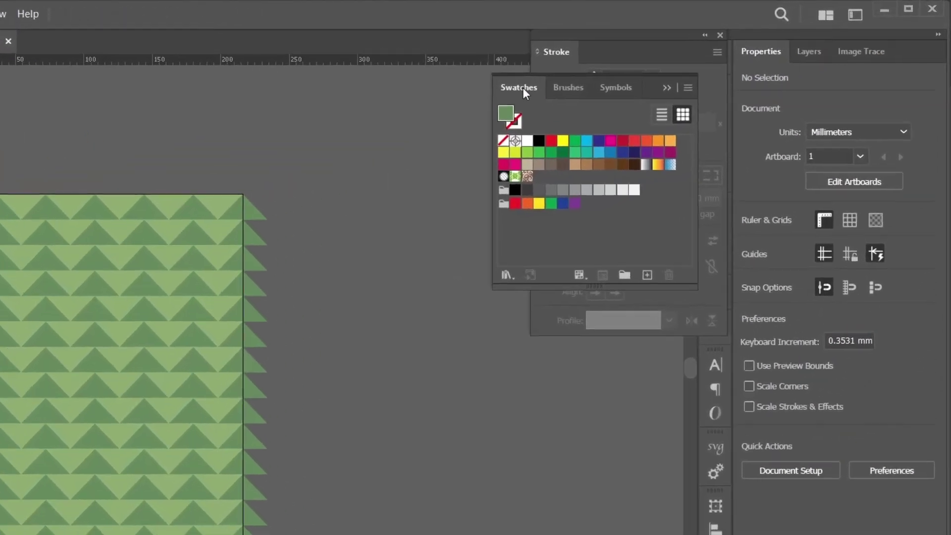
{"action": "left_click_drag", "start_coordinate": [637, 64], "coordinate": [480, 133]}
{"action": "left_click_drag", "start_coordinate": [244, 194], "coordinate": [236, 190]}
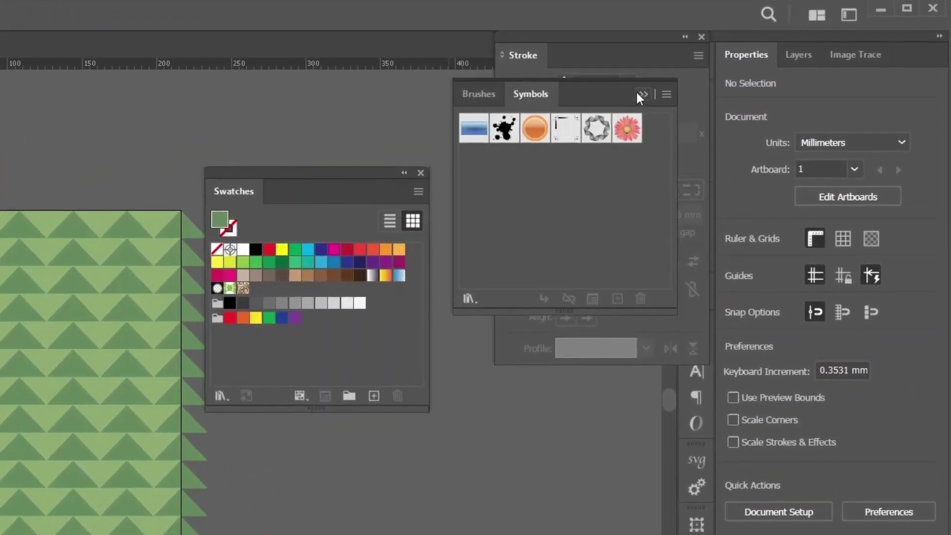
{"action": "left_click", "coordinate": [641, 95]}
{"action": "left_click_drag", "start_coordinate": [328, 177], "coordinate": [341, 109]}
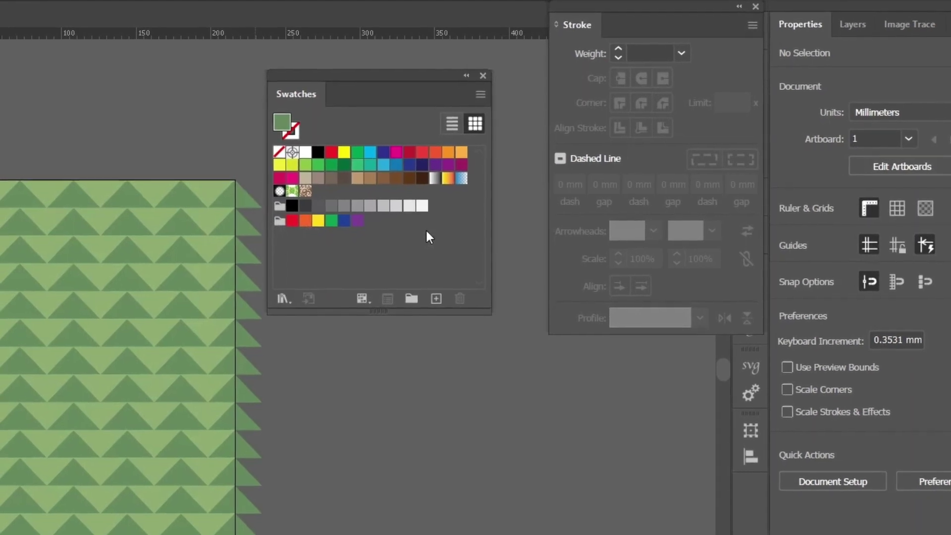
Open the Beverages swatch library from Foods, enlarge it to examine its color groups, and close it.
{"action": "left_click", "coordinate": [490, 89]}
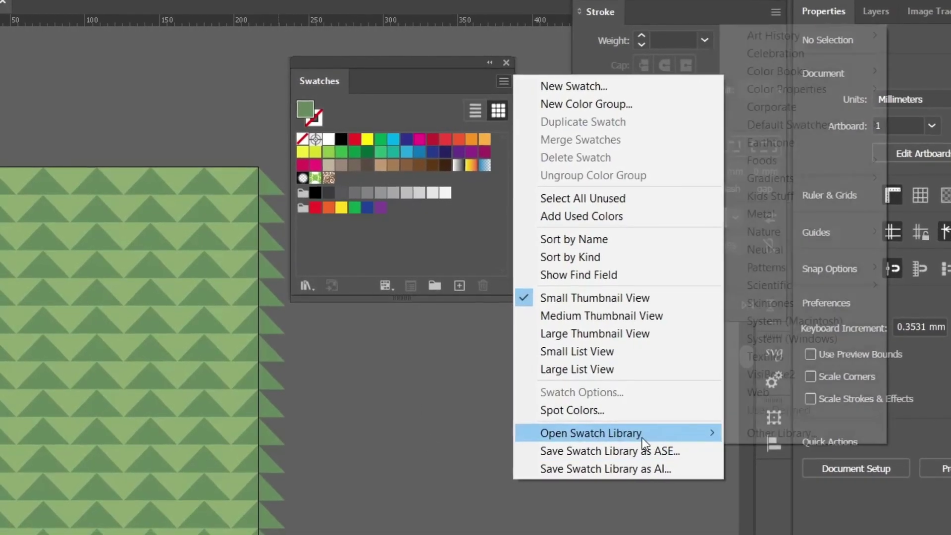
{"action": "mouse_move", "coordinate": [640, 439]}
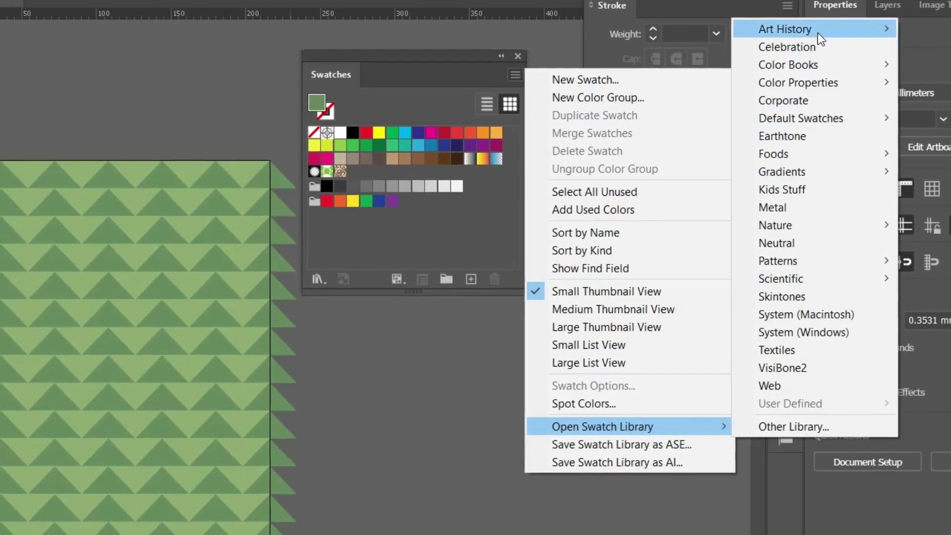
{"action": "mouse_move", "coordinate": [799, 32]}
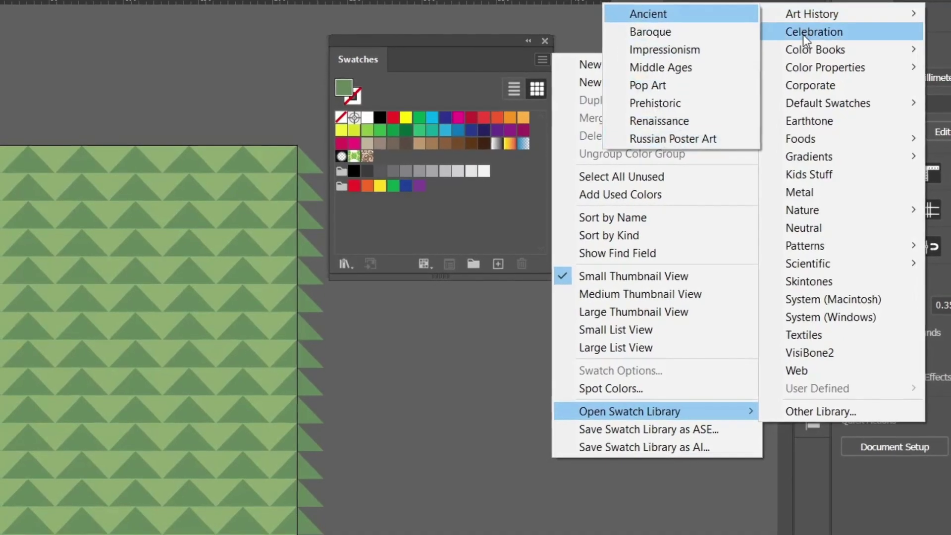
{"action": "mouse_move", "coordinate": [807, 51]}
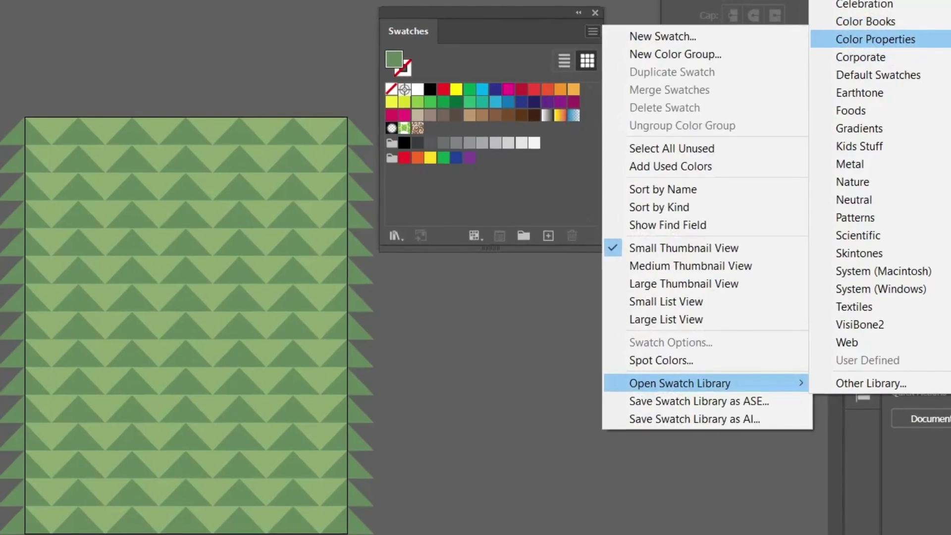
{"action": "mouse_move", "coordinate": [878, 74]}
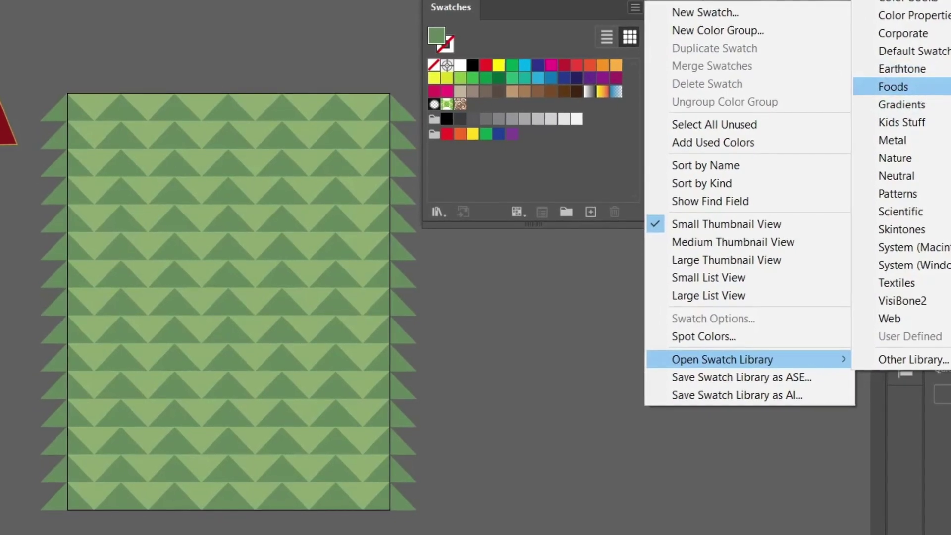
{"action": "left_click", "coordinate": [950, 88]}
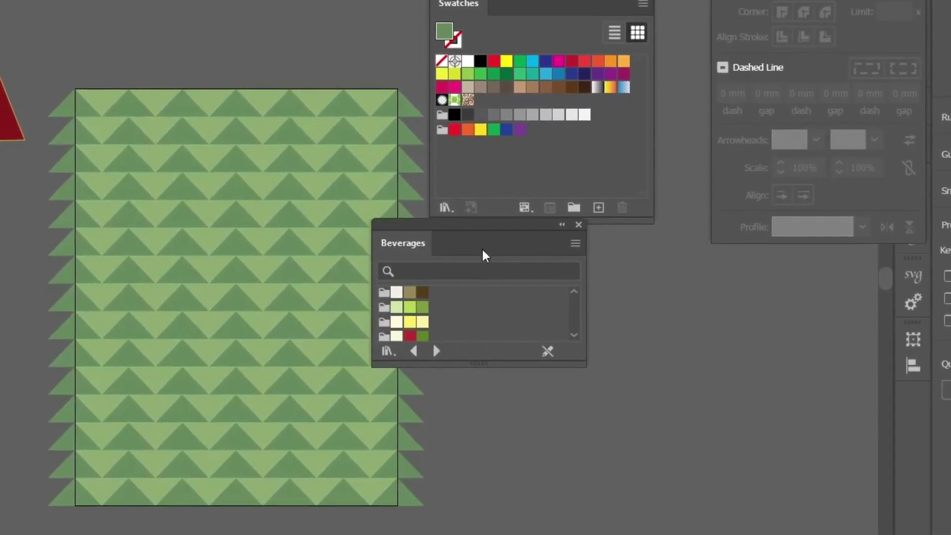
{"action": "left_click_drag", "start_coordinate": [539, 222], "coordinate": [638, 209]}
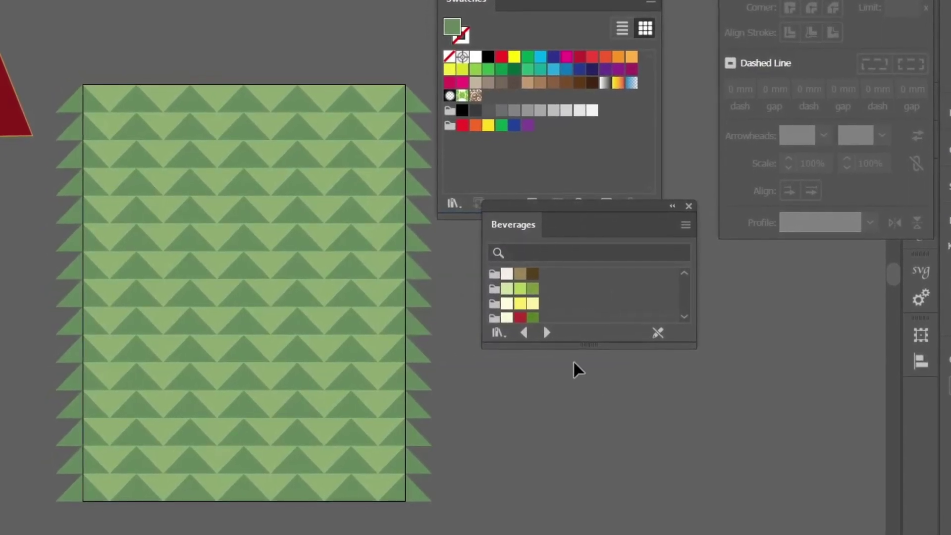
{"action": "left_click_drag", "start_coordinate": [588, 345], "coordinate": [588, 409]}
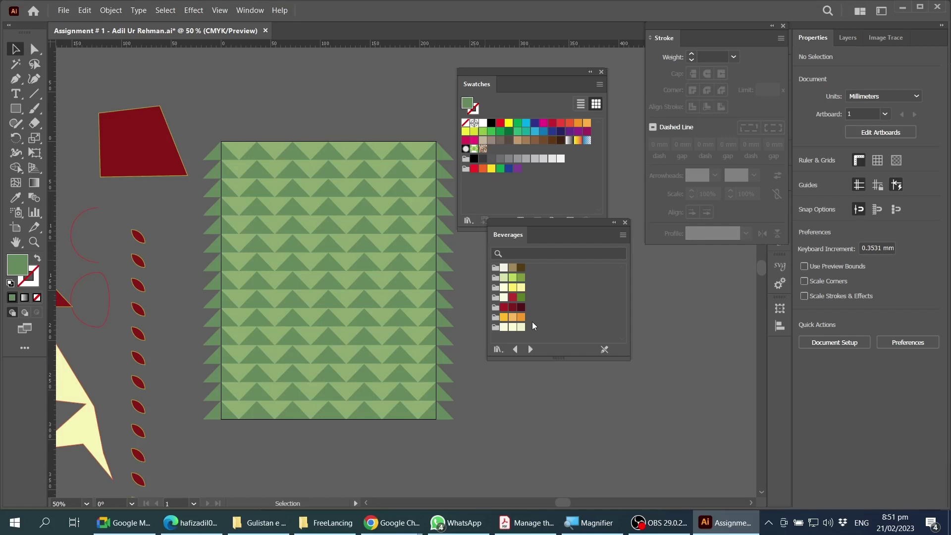
{"action": "left_click", "coordinate": [626, 222]}
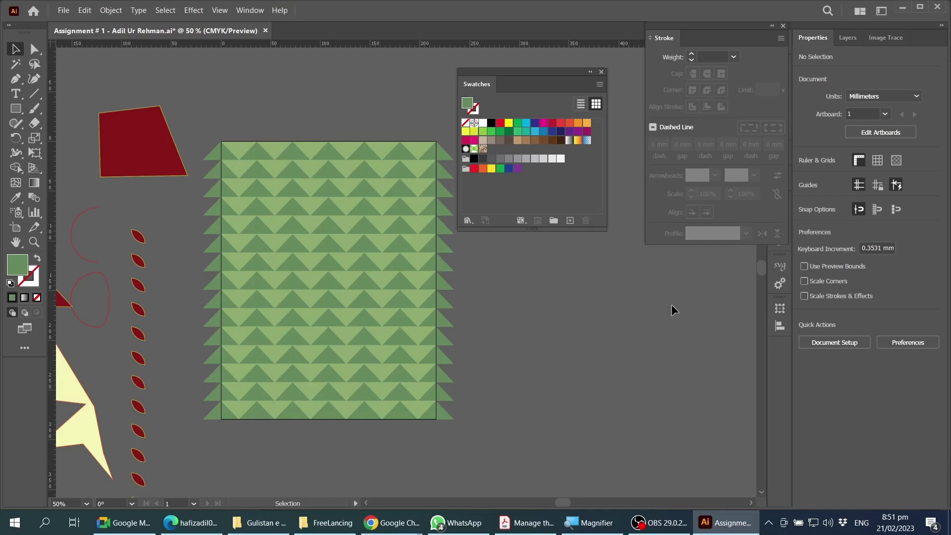
{"action": "scroll", "coordinate": [459, 360], "scroll_direction": "right", "scroll_amount": 2}
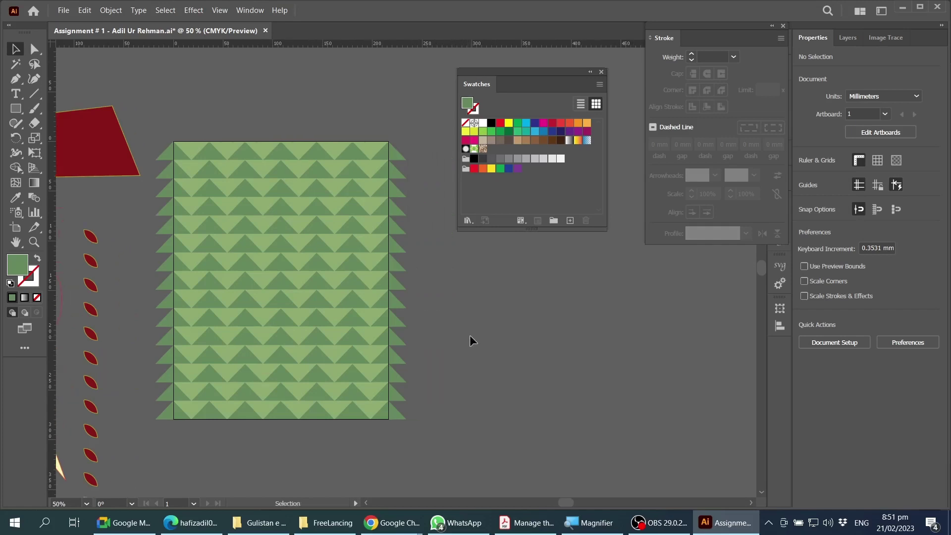
{"action": "scroll", "coordinate": [528, 354], "scroll_direction": "up", "scroll_amount": 2}
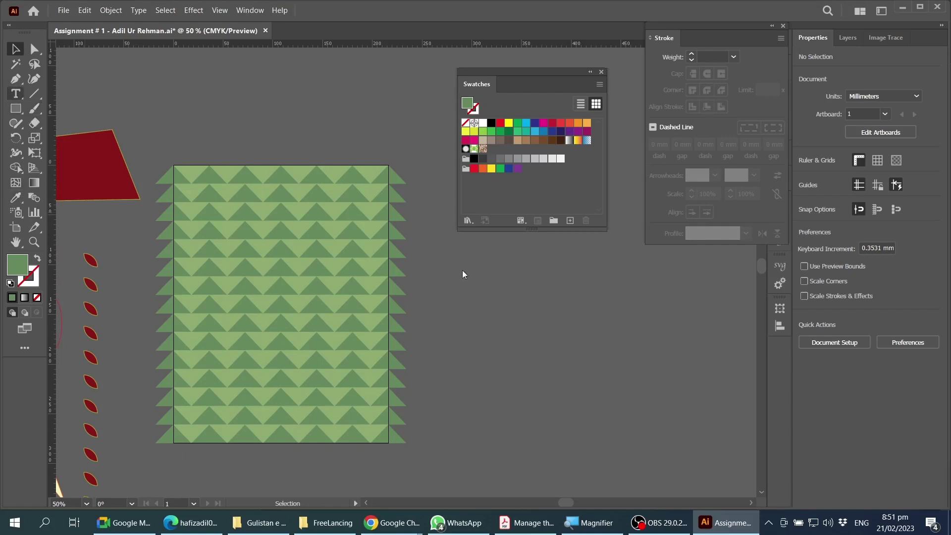
{"action": "left_click_drag", "start_coordinate": [453, 261], "coordinate": [625, 383]}
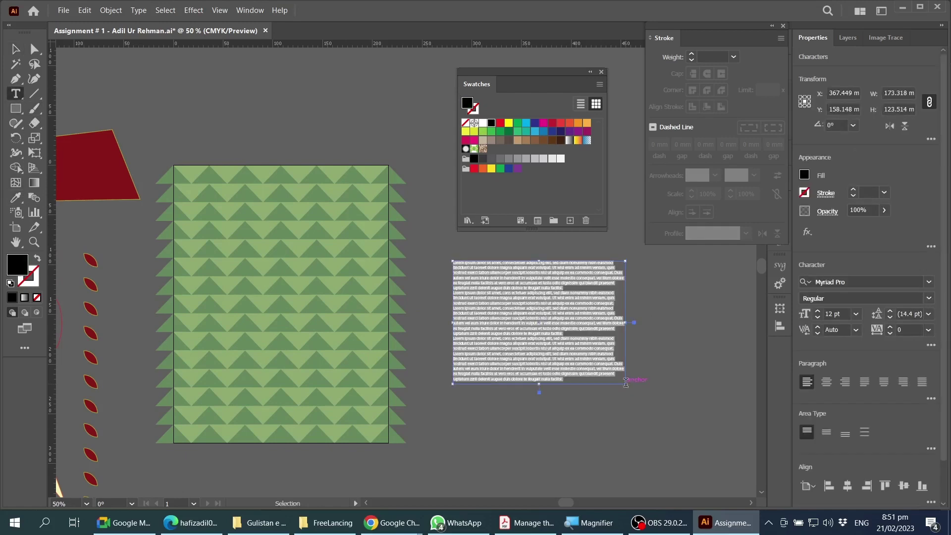
{"action": "key", "text": "ctrl+z"}
Write RGB and CMYK on separate lines as a text object in the empty area beside the artboard.
{"action": "left_click", "coordinate": [490, 300]}
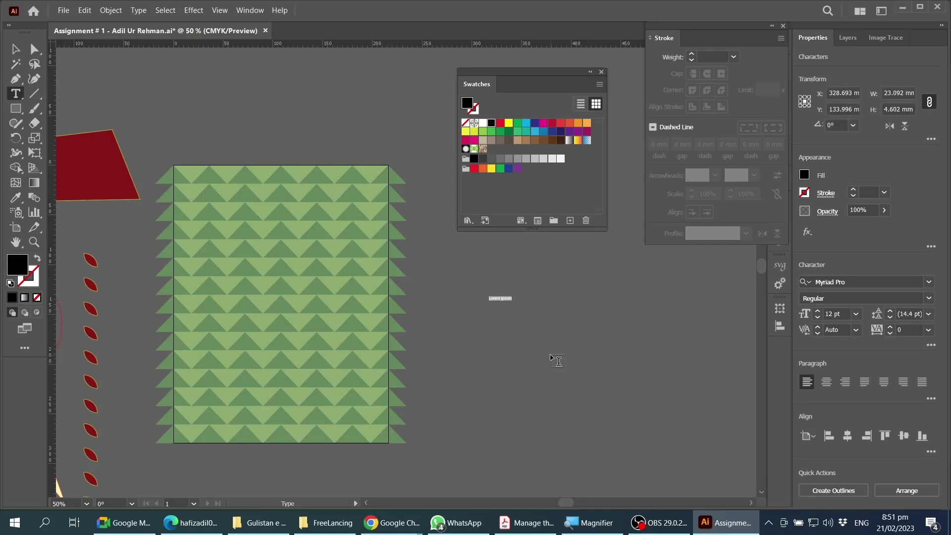
{"action": "type", "text": "R"}
{"action": "key", "text": "Return"}
{"action": "key", "text": "Escape"}
Enlarge the RGB and CMYK text to about 301 pt and place it above the artboard, deselected.
{"action": "left_click_drag", "start_coordinate": [497, 307], "coordinate": [627, 329]}
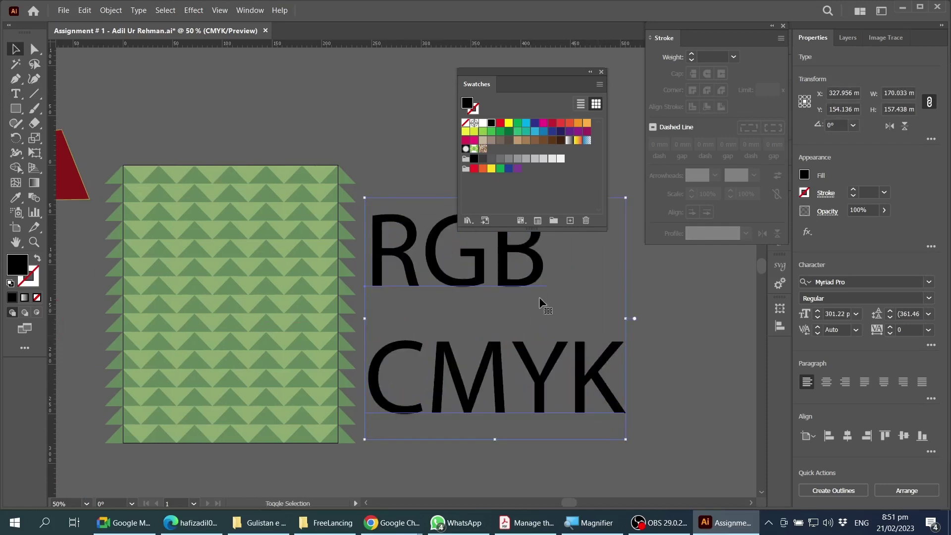
{"action": "left_click_drag", "start_coordinate": [531, 260], "coordinate": [546, 296]}
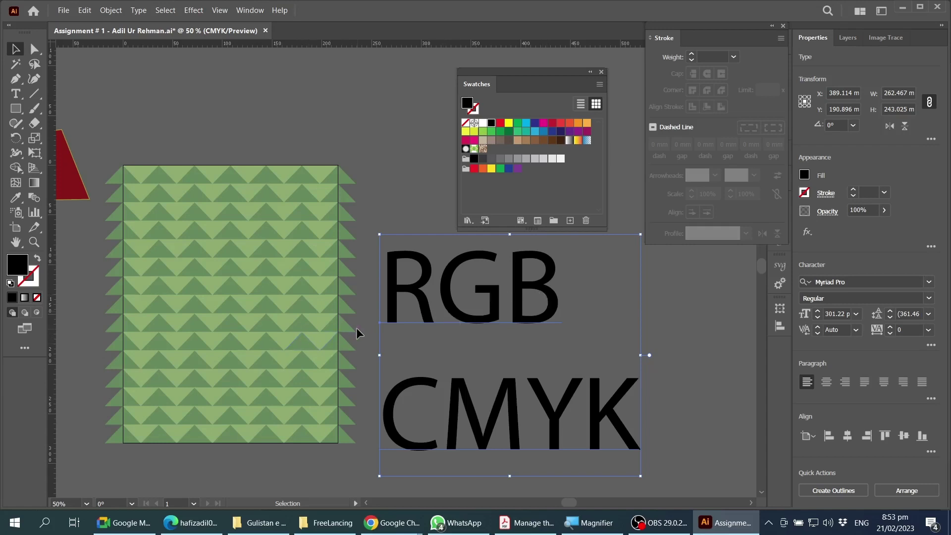
{"action": "scroll", "coordinate": [355, 328], "scroll_direction": "down", "scroll_amount": 1}
{"action": "scroll", "coordinate": [355, 328], "scroll_direction": "right", "scroll_amount": 2}
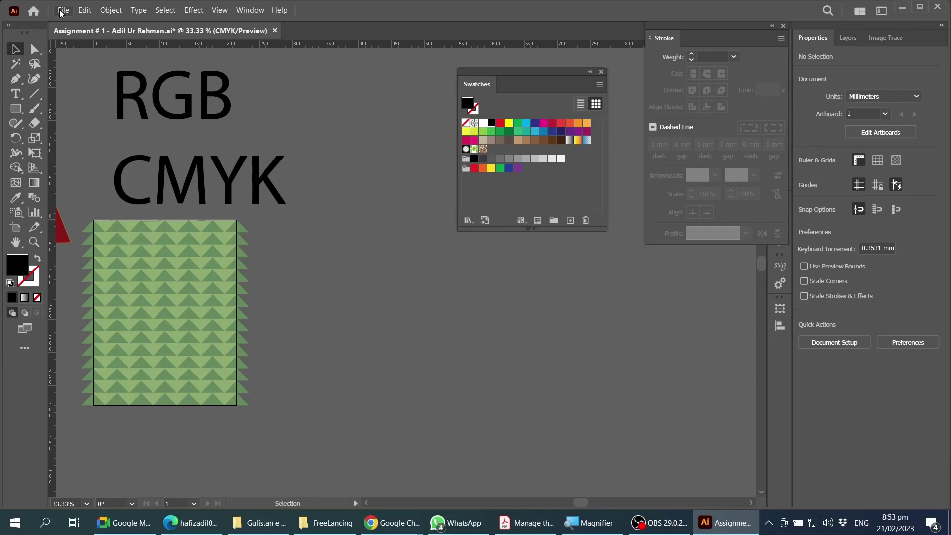
{"action": "left_click", "coordinate": [62, 10]}
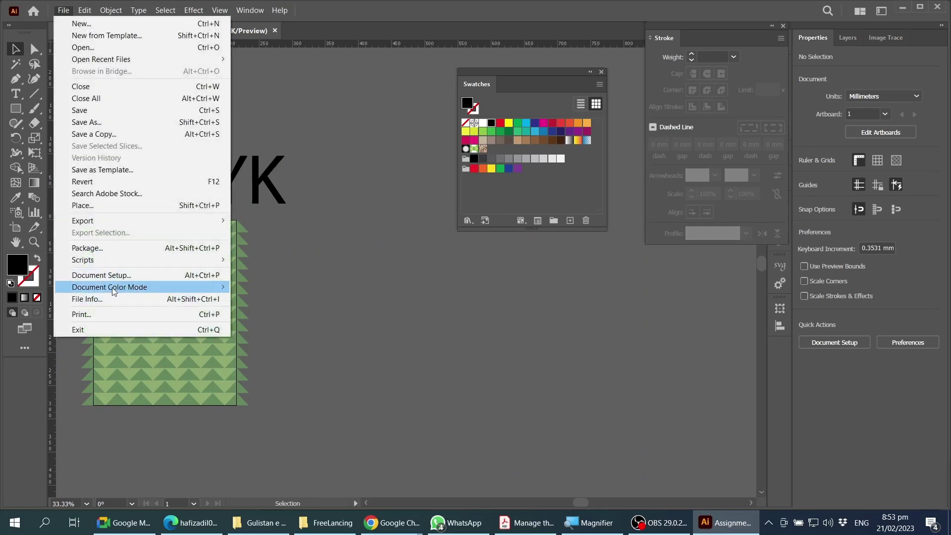
{"action": "mouse_move", "coordinate": [113, 292]}
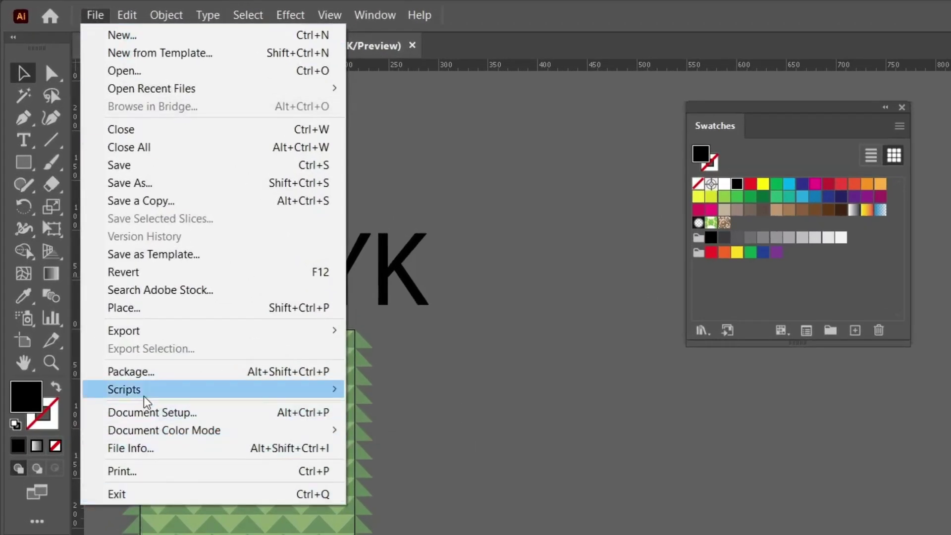
{"action": "mouse_move", "coordinate": [187, 438]}
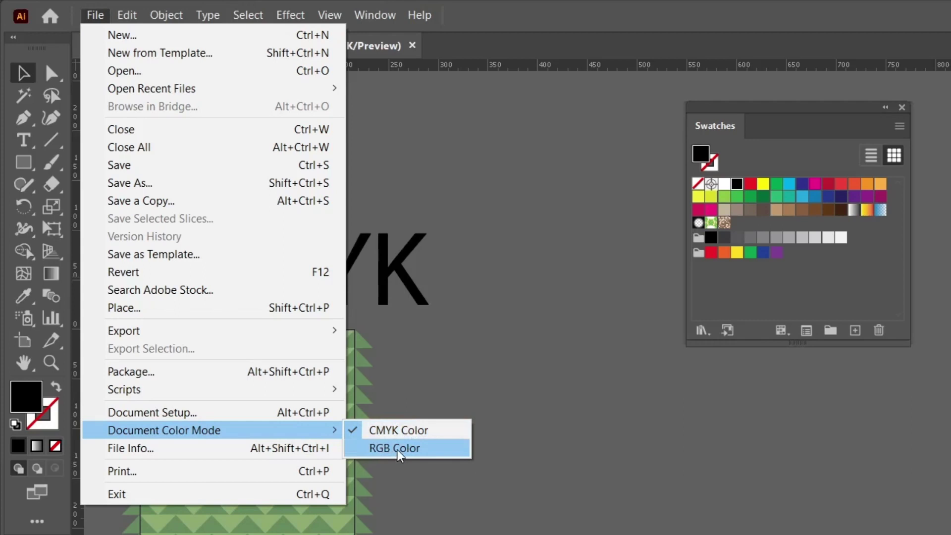
{"action": "left_click", "coordinate": [552, 382]}
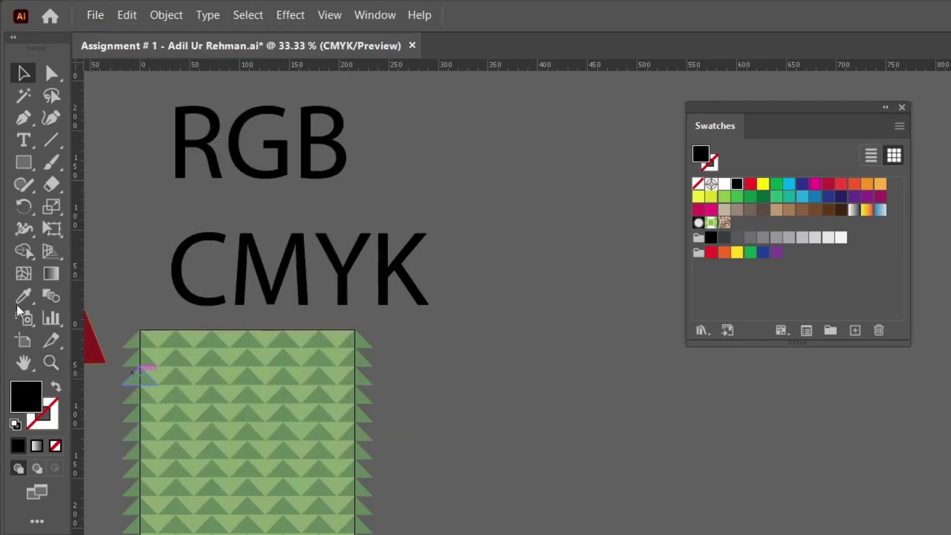
Switch the document color mode to RGB Color.
{"action": "left_click", "coordinate": [92, 14]}
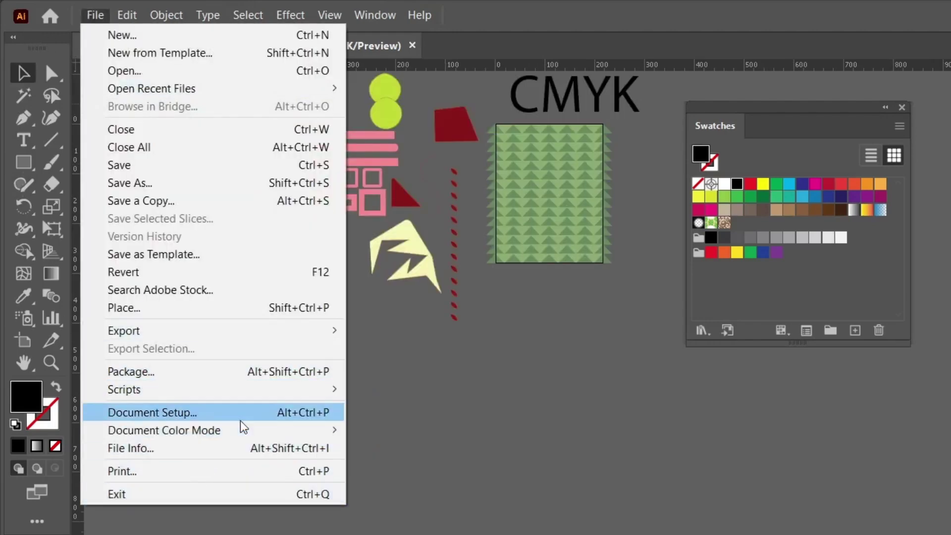
{"action": "mouse_move", "coordinate": [244, 435]}
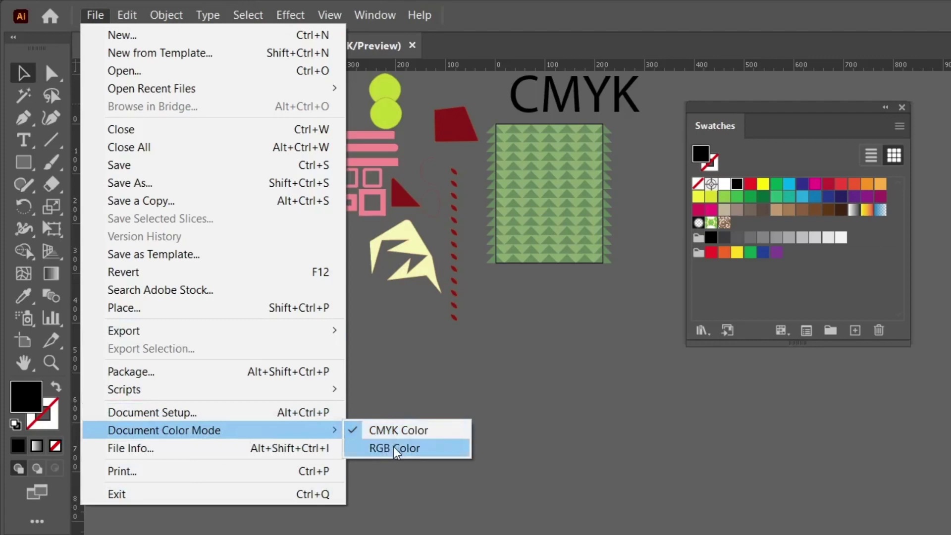
{"action": "left_click", "coordinate": [396, 449]}
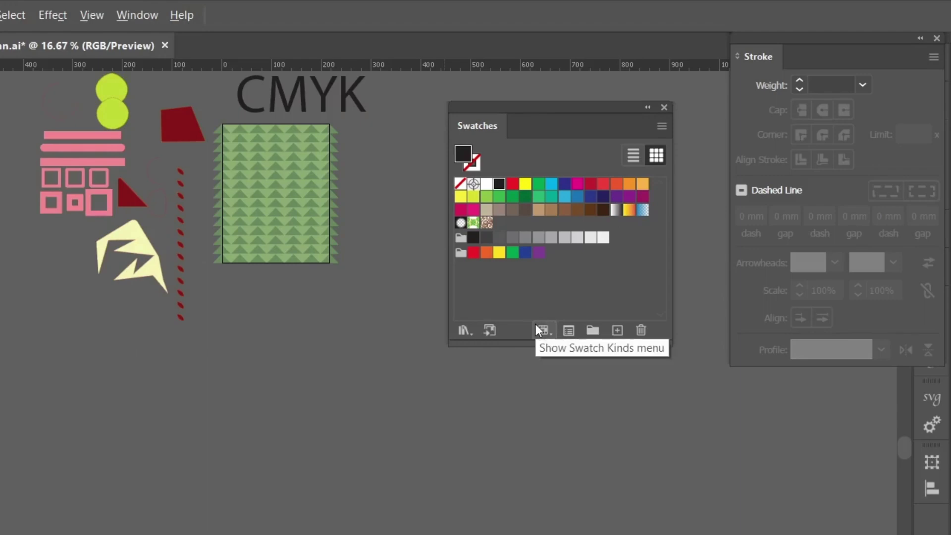
Draw a dark square about 38.5 mm wide with the Rectangle tool to the right of the artboard.
{"action": "scroll", "coordinate": [379, 126], "scroll_direction": "up", "scroll_amount": 2}
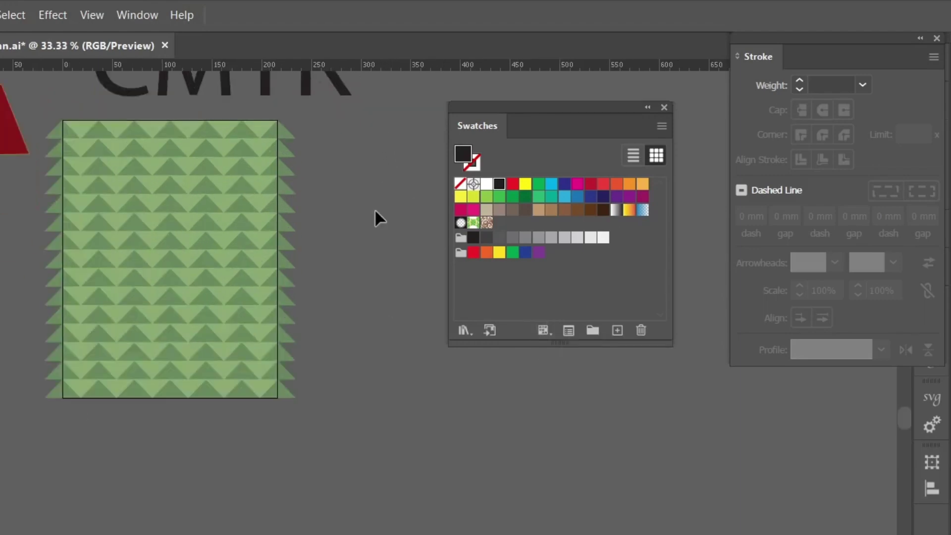
{"action": "scroll", "coordinate": [374, 218], "scroll_direction": "up", "scroll_amount": 3}
{"action": "scroll", "coordinate": [422, 224], "scroll_direction": "up", "scroll_amount": 2}
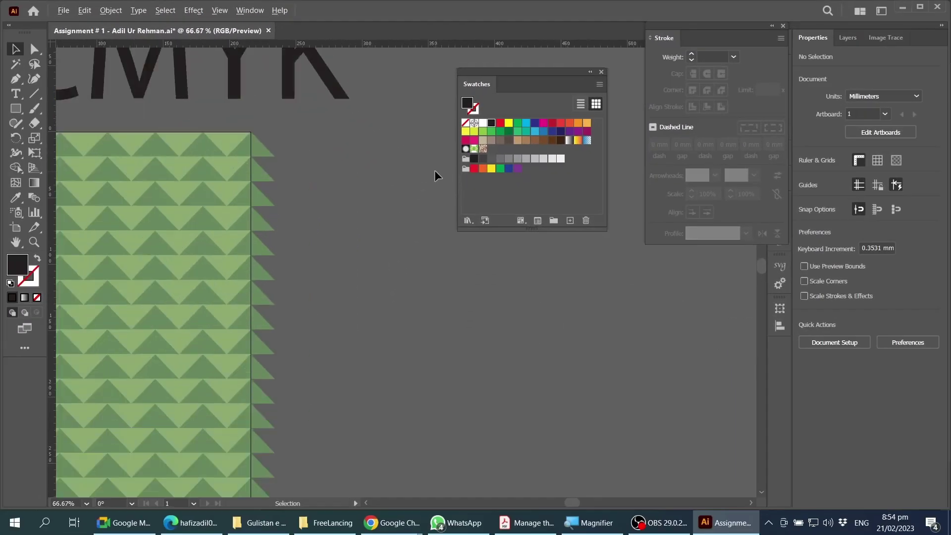
{"action": "scroll", "coordinate": [364, 237], "scroll_direction": "right", "scroll_amount": 3}
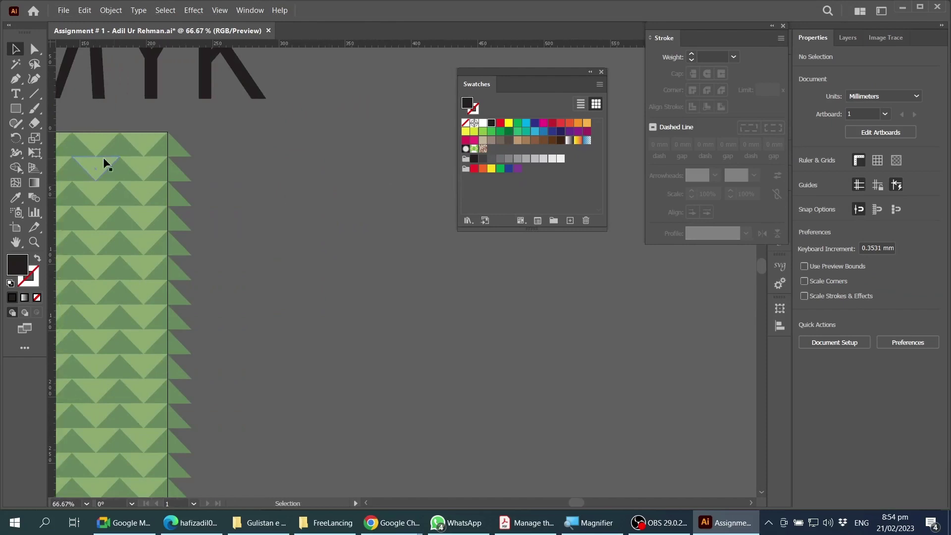
{"action": "left_click", "coordinate": [16, 112]}
{"action": "left_click_drag", "start_coordinate": [237, 147], "coordinate": [289, 198]}
{"action": "key", "text": "v"}
Duplicate the dark square twice to the right, making a row of three adjoining squares.
{"action": "scroll", "coordinate": [306, 164], "scroll_direction": "up", "scroll_amount": 1}
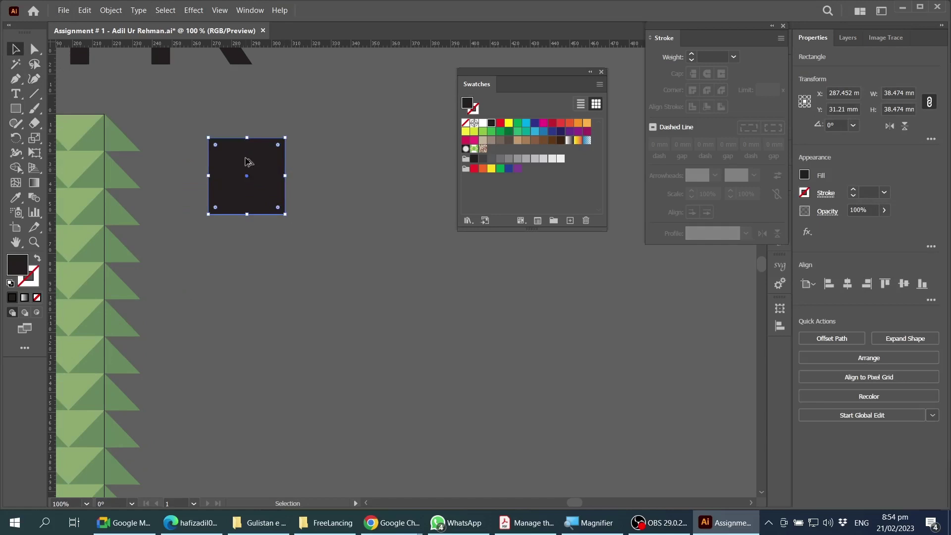
{"action": "left_click_drag", "start_coordinate": [249, 159], "coordinate": [320, 157]}
{"action": "key", "text": "ctrl+d"}
Copy the row of three squares directly below it and extend the copy with a fourth adjoining square.
{"action": "left_click_drag", "start_coordinate": [191, 121], "coordinate": [401, 205]}
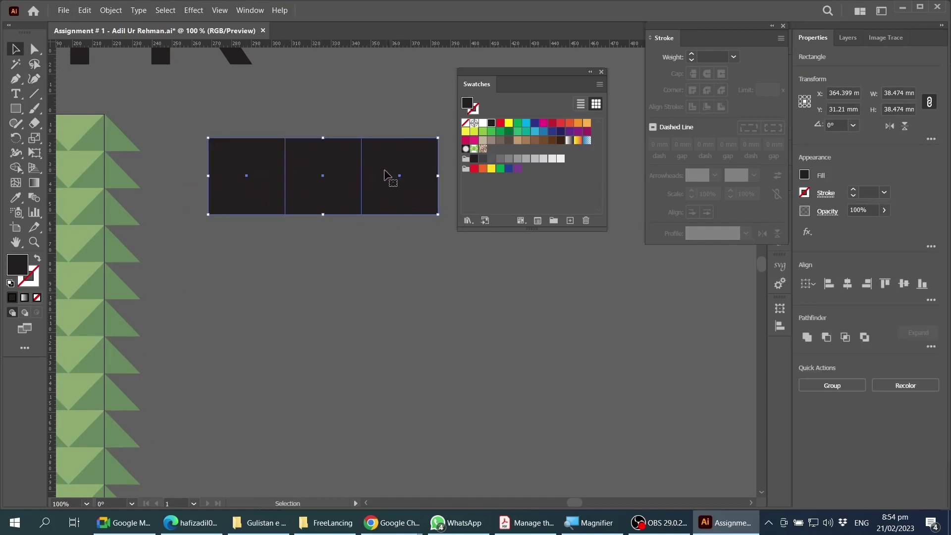
{"action": "left_click_drag", "start_coordinate": [385, 171], "coordinate": [463, 267]}
{"action": "left_click", "coordinate": [475, 297]}
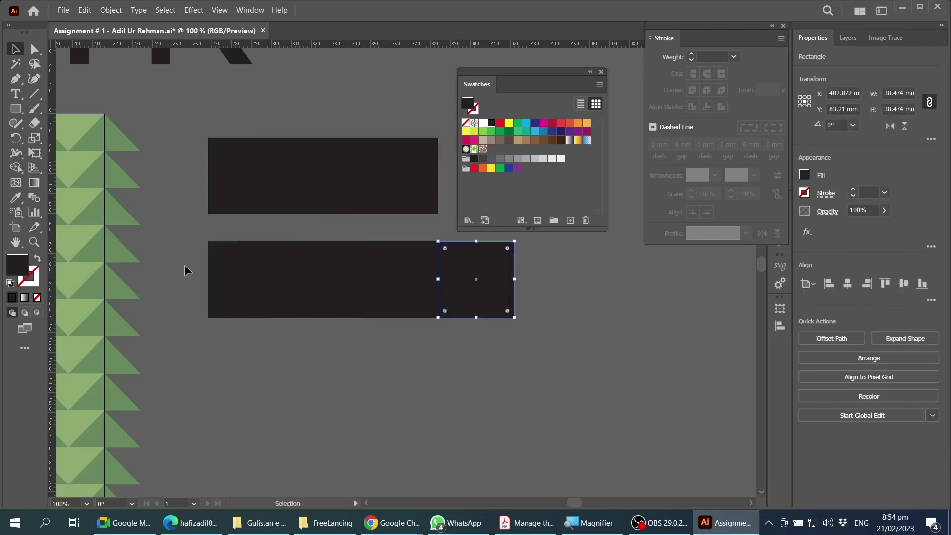
Fill the first square of the upper row with red, using R 255, G 0 and B 0.
{"action": "left_click", "coordinate": [223, 191]}
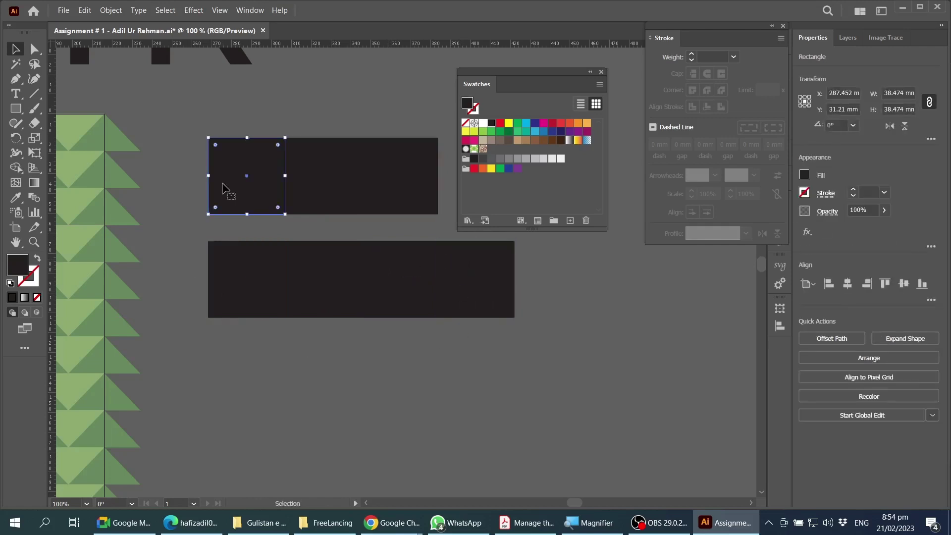
{"action": "double_click", "coordinate": [17, 269]}
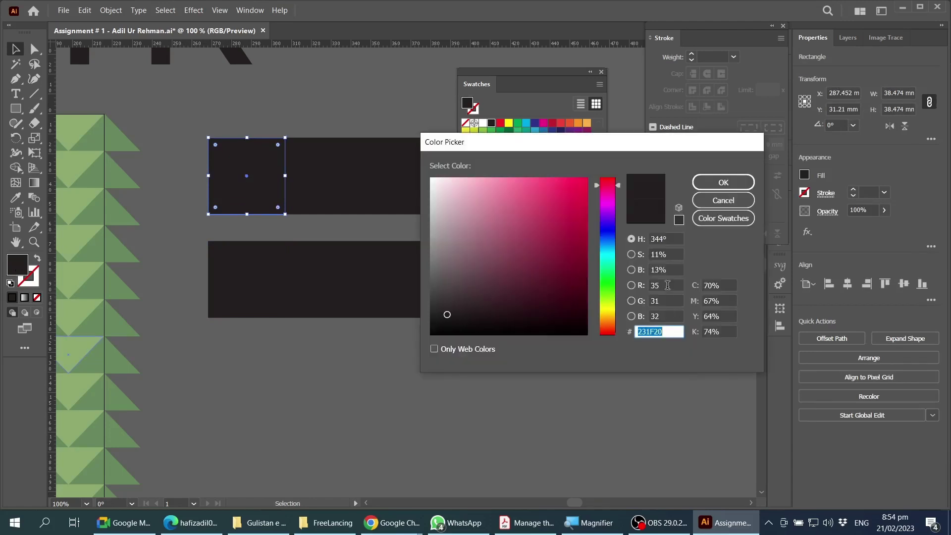
{"action": "left_click", "coordinate": [662, 285]}
{"action": "left_click_drag", "start_coordinate": [642, 143], "coordinate": [600, 141]}
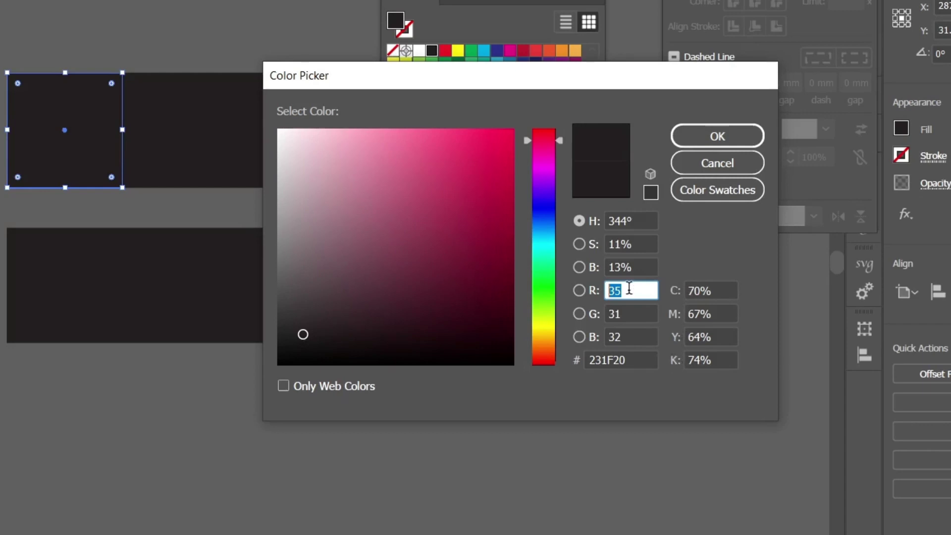
{"action": "left_click", "coordinate": [608, 290]}
{"action": "double_click", "coordinate": [628, 288]}
{"action": "type", "text": "255"}
{"action": "double_click", "coordinate": [630, 314]}
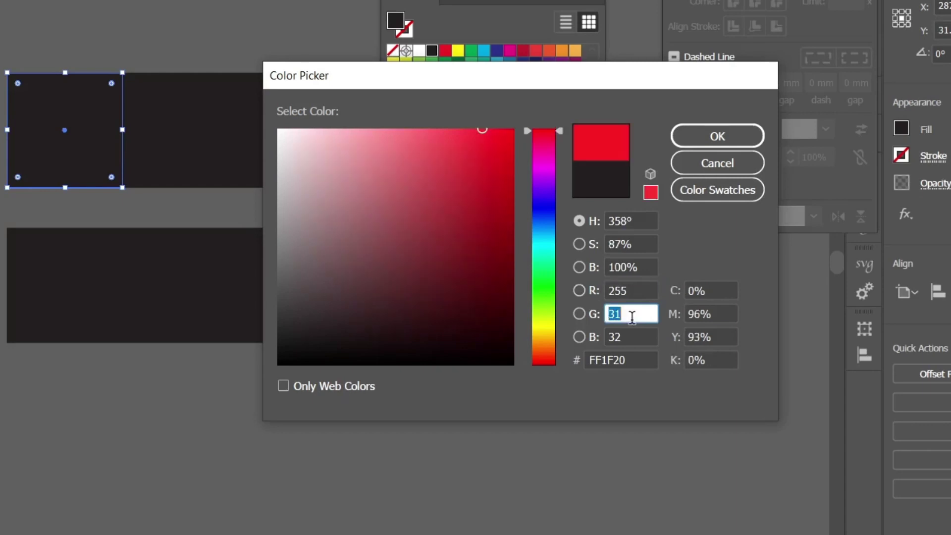
{"action": "type", "text": "0"}
{"action": "double_click", "coordinate": [636, 332]}
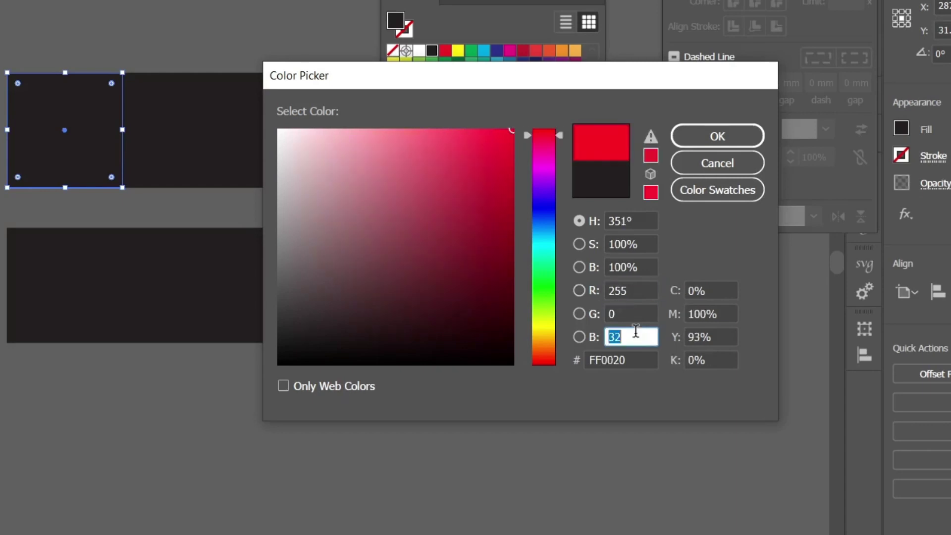
{"action": "type", "text": "0"}
{"action": "left_click", "coordinate": [718, 136]}
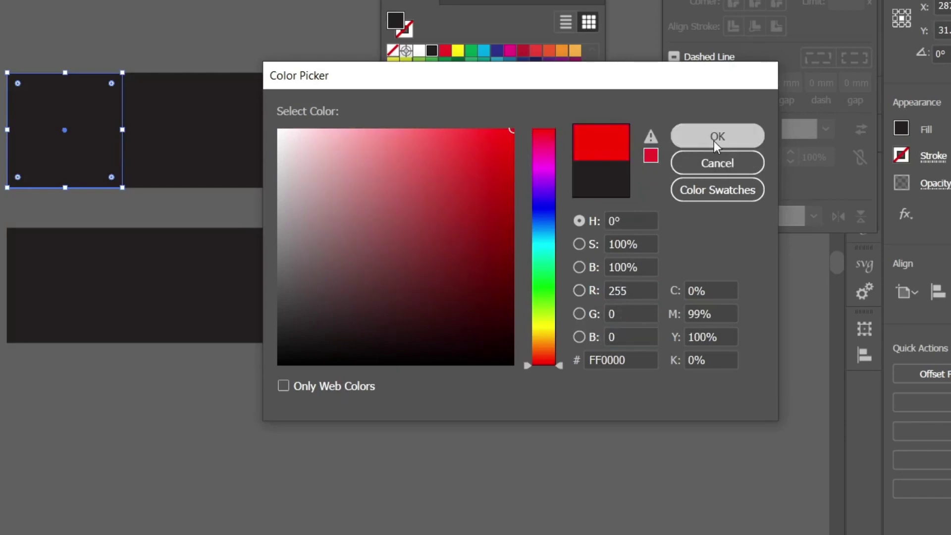
Fill the middle square of the upper row with green, using R 0, G 255 and B 0.
{"action": "scroll", "coordinate": [195, 166], "scroll_direction": "up", "scroll_amount": 1}
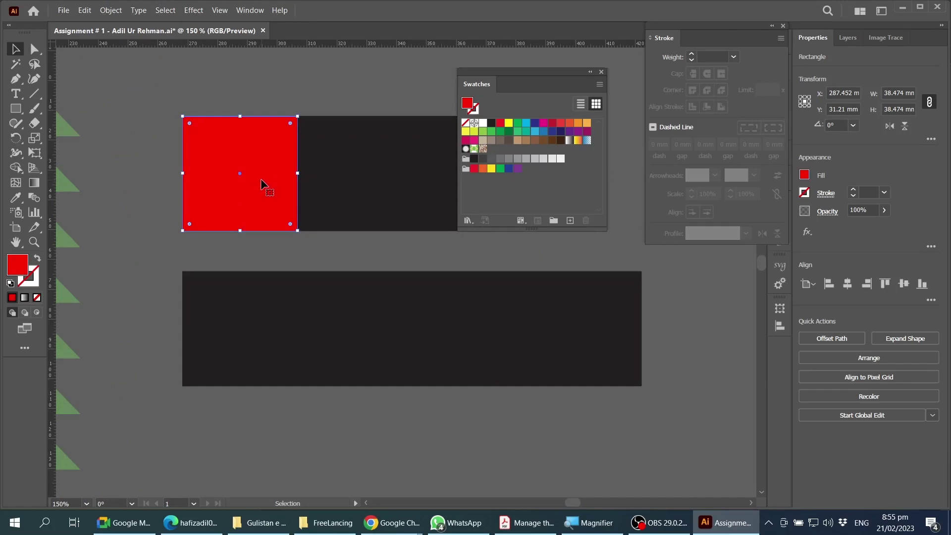
{"action": "scroll", "coordinate": [195, 166], "scroll_direction": "right", "scroll_amount": 1}
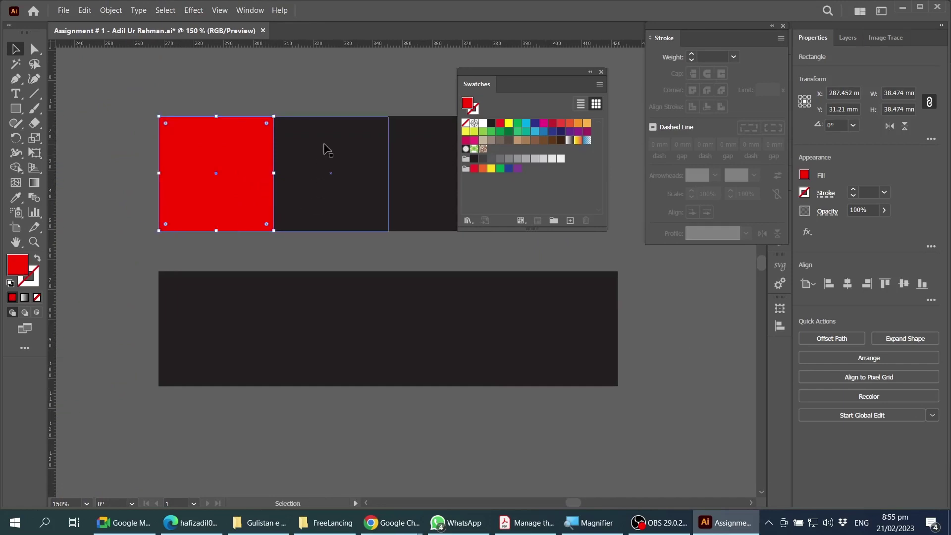
{"action": "left_click", "coordinate": [328, 151]}
{"action": "scroll", "coordinate": [366, 221], "scroll_direction": "right", "scroll_amount": 1}
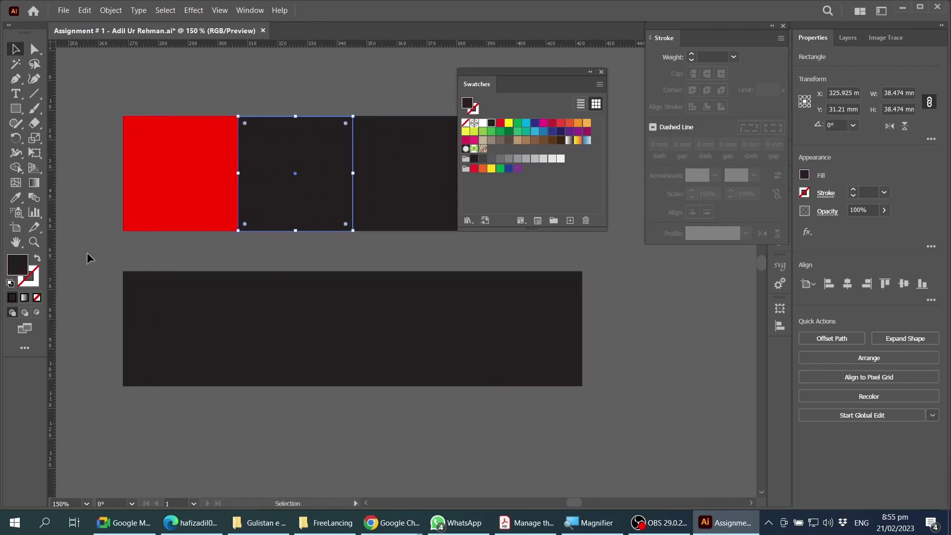
{"action": "double_click", "coordinate": [18, 265]}
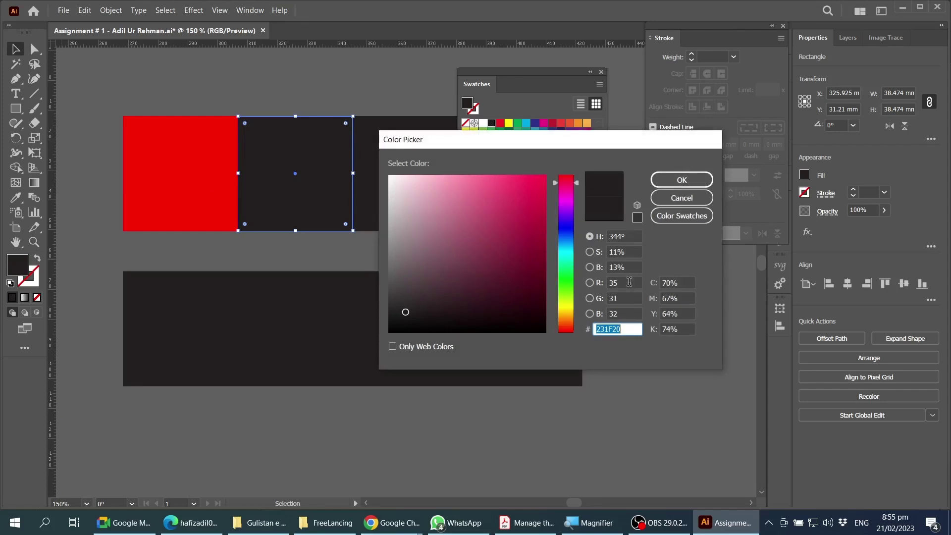
{"action": "left_click", "coordinate": [609, 284]}
{"action": "type", "text": "0"}
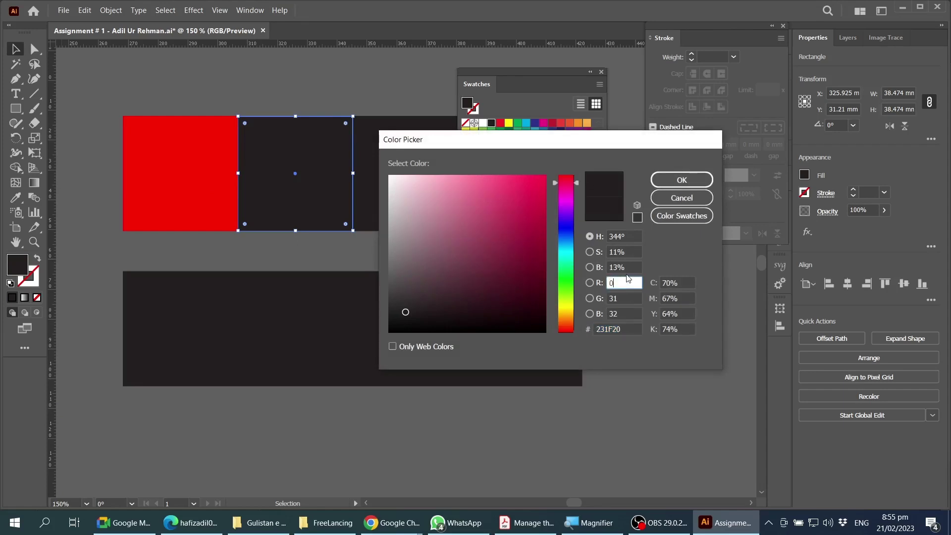
{"action": "left_click", "coordinate": [610, 299]}
{"action": "type", "text": "255"}
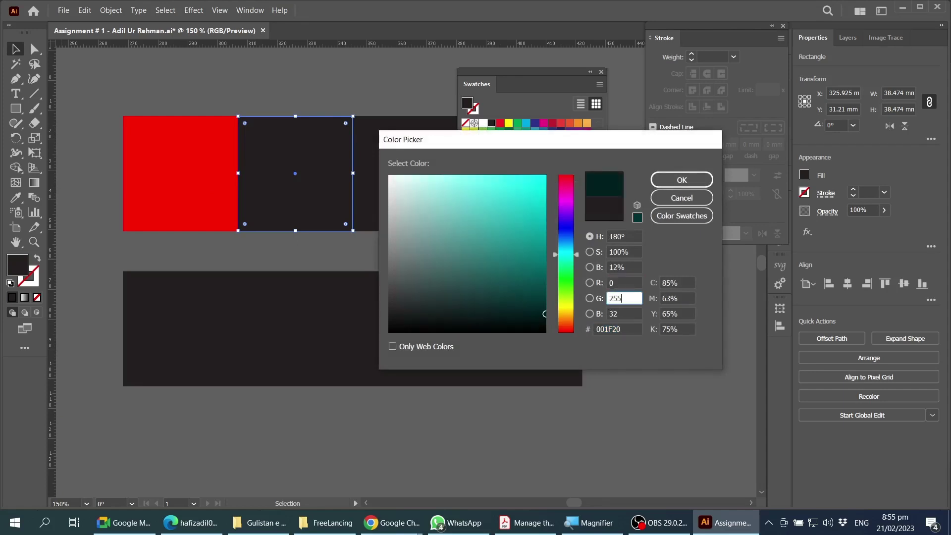
{"action": "left_click", "coordinate": [599, 313]}
{"action": "type", "text": "0"}
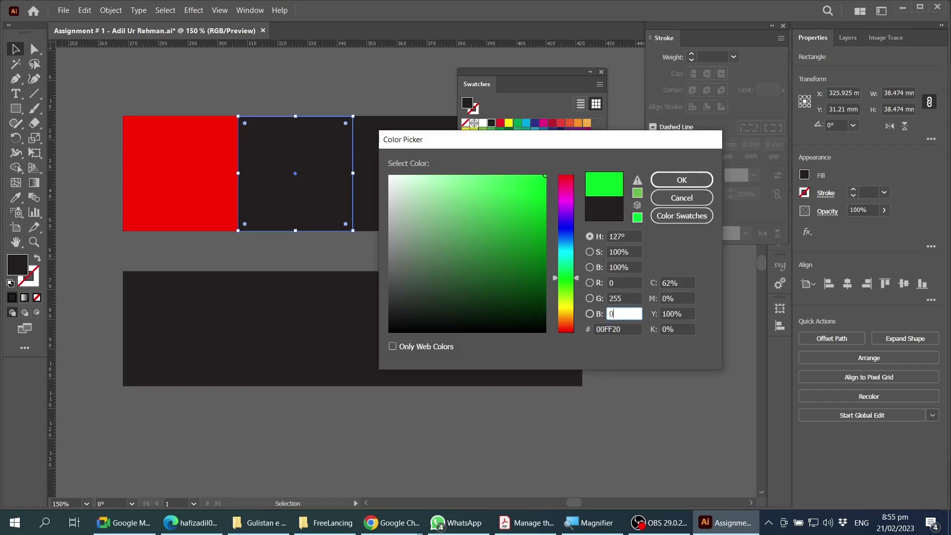
{"action": "left_click", "coordinate": [696, 181]}
Fill the third square of the upper row with blue, using R 0, G 0 and B 255.
{"action": "left_click", "coordinate": [436, 176]}
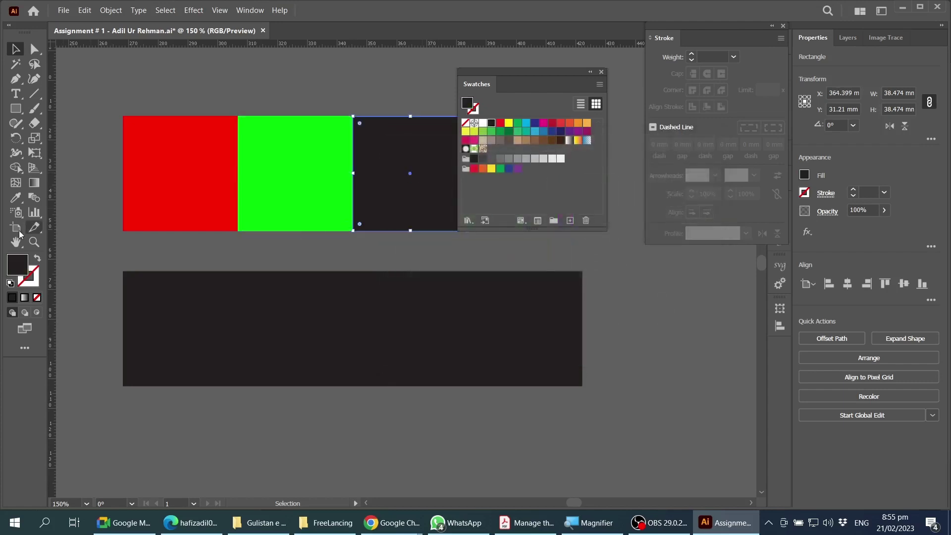
{"action": "double_click", "coordinate": [18, 264]}
{"action": "left_click_drag", "start_coordinate": [621, 283], "coordinate": [602, 285]}
{"action": "type", "text": "0"}
{"action": "key", "text": "Tab"}
{"action": "type", "text": "0"}
{"action": "key", "text": "Tab"}
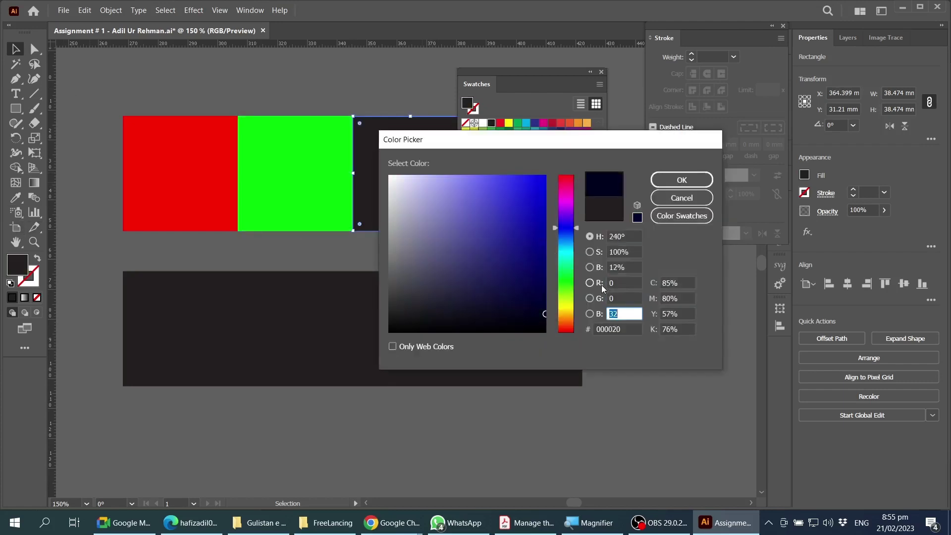
{"action": "type", "text": "255"}
{"action": "left_click", "coordinate": [665, 183]}
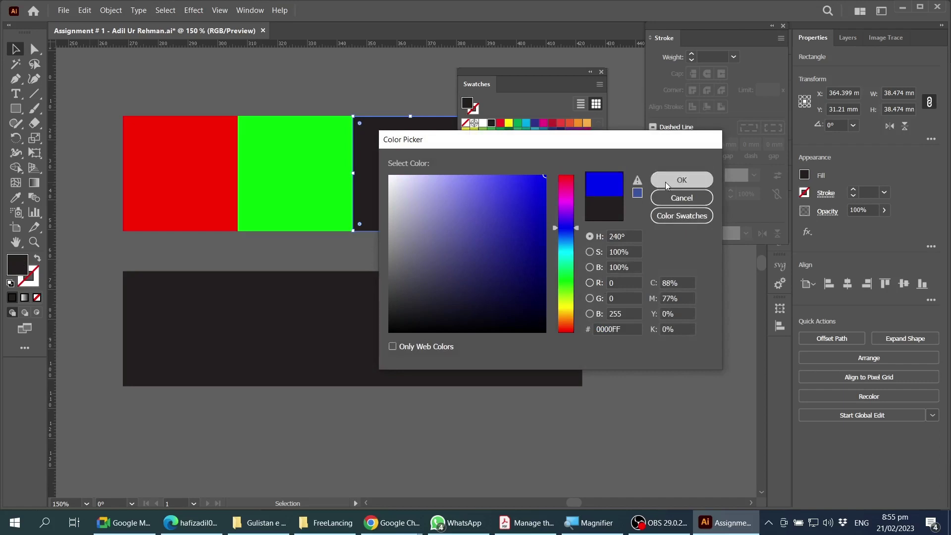
Deselect the blue square and move the Swatches panel clear of the upper row of squares.
{"action": "left_click", "coordinate": [480, 263]}
{"action": "scroll", "coordinate": [478, 276], "scroll_direction": "up", "scroll_amount": 3}
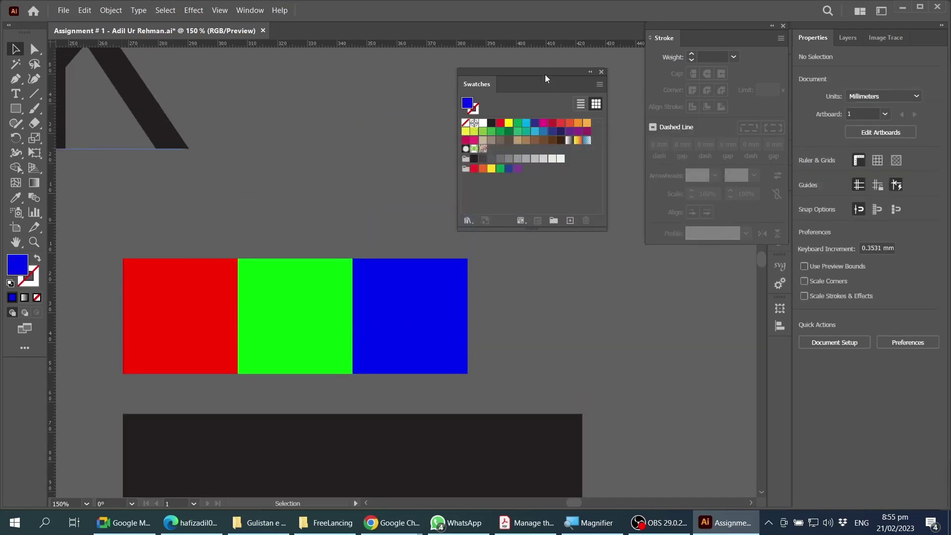
{"action": "left_click_drag", "start_coordinate": [545, 74], "coordinate": [578, 48]}
{"action": "scroll", "coordinate": [370, 258], "scroll_direction": "down", "scroll_amount": 3}
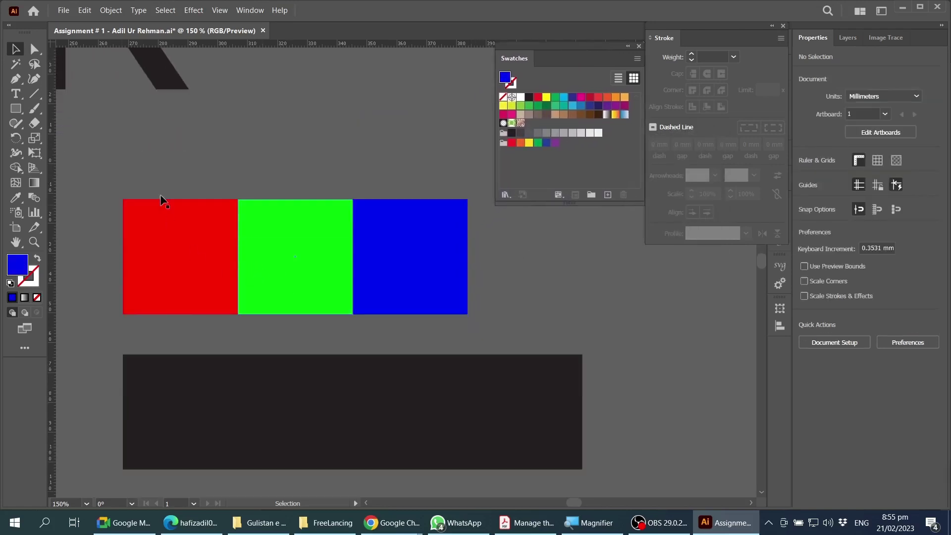
{"action": "key", "text": "a"}
{"action": "left_click_drag", "start_coordinate": [366, 307], "coordinate": [399, 328]}
{"action": "key", "text": "ctrl+z"}
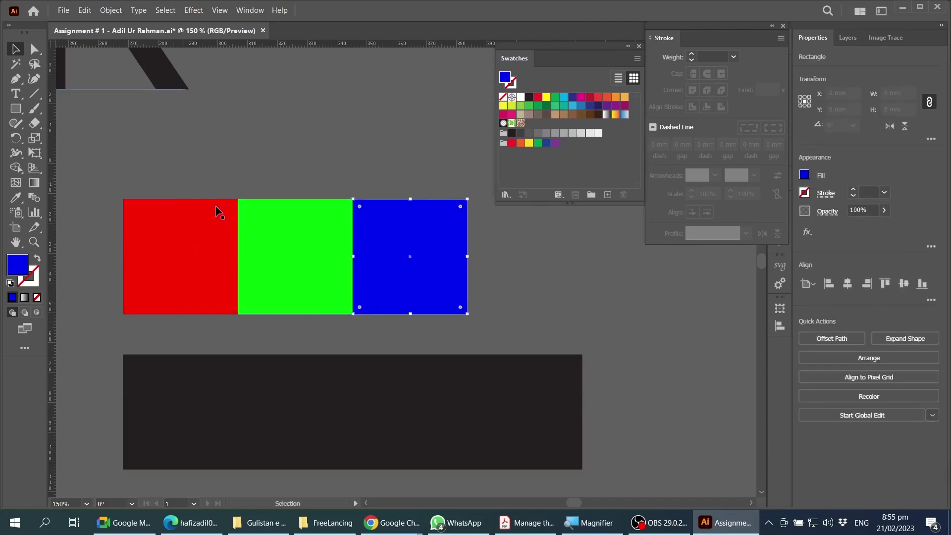
{"action": "left_click_drag", "start_coordinate": [186, 166], "coordinate": [400, 353]}
{"action": "key", "text": "ctrl+z"}
{"action": "scroll", "coordinate": [344, 321], "scroll_direction": "down", "scroll_amount": 2}
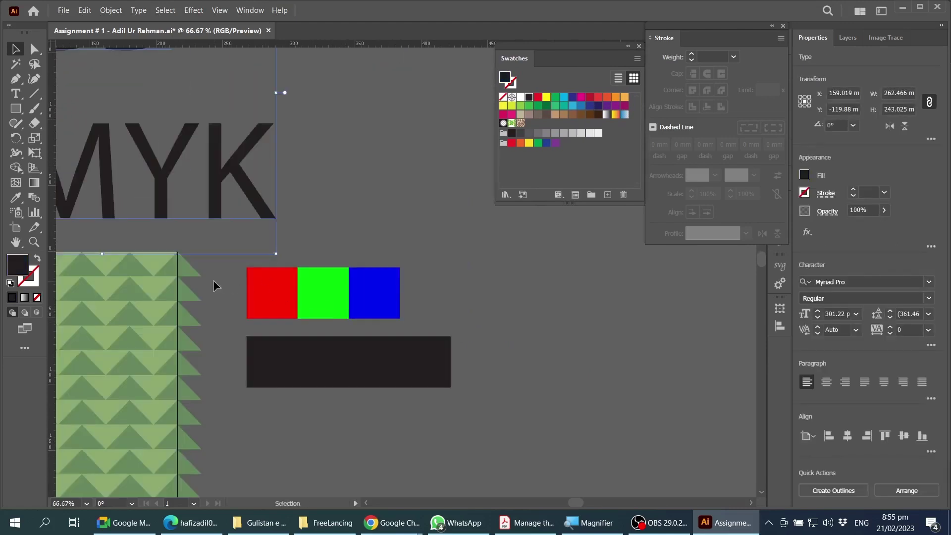
Select the red, green and blue squares and switch the document color mode to CMYK Color.
{"action": "left_click_drag", "start_coordinate": [213, 281], "coordinate": [390, 319]}
{"action": "scroll", "coordinate": [323, 316], "scroll_direction": "up", "scroll_amount": 2}
{"action": "scroll", "coordinate": [592, 318], "scroll_direction": "left", "scroll_amount": 2}
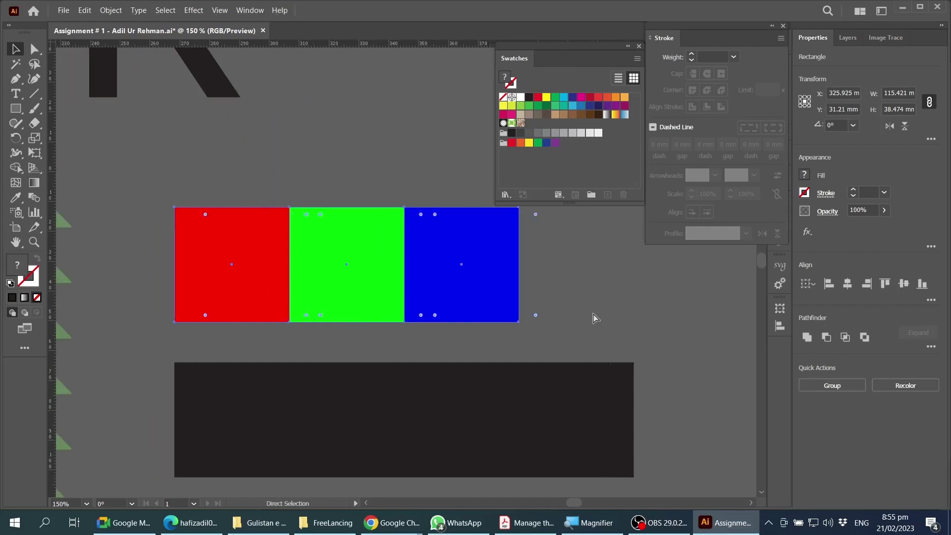
{"action": "scroll", "coordinate": [595, 324], "scroll_direction": "up", "scroll_amount": 2}
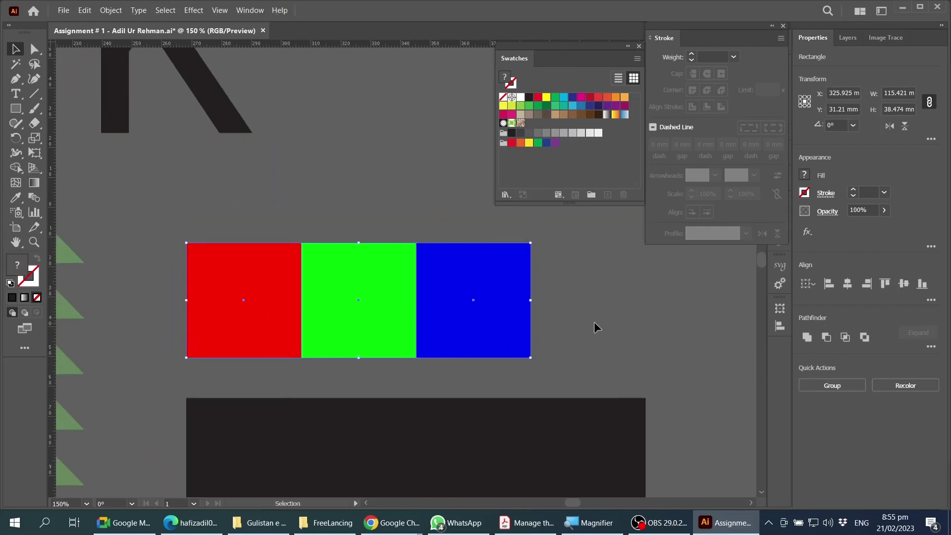
{"action": "left_click", "coordinate": [64, 11]}
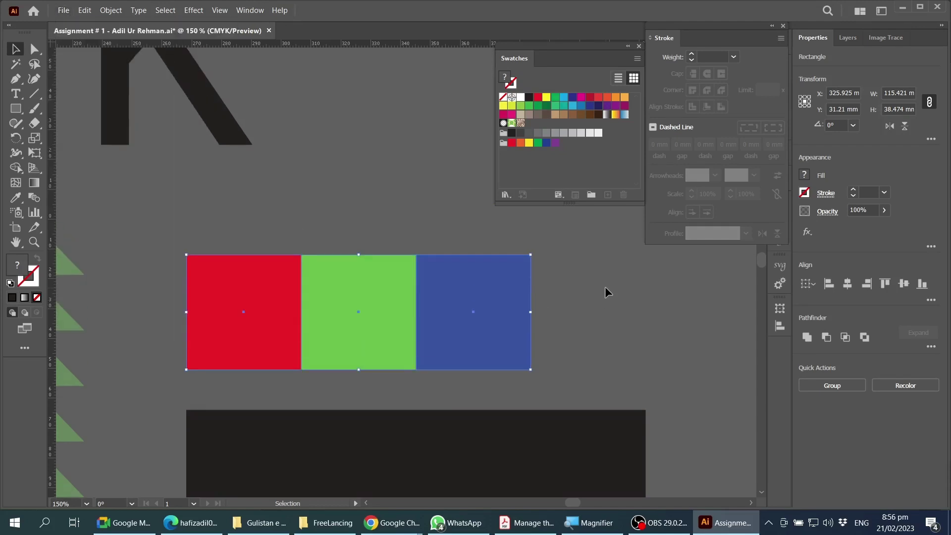
Examine how the red, green and blue squares look in CMYK color mode.
{"action": "left_click", "coordinate": [157, 281]}
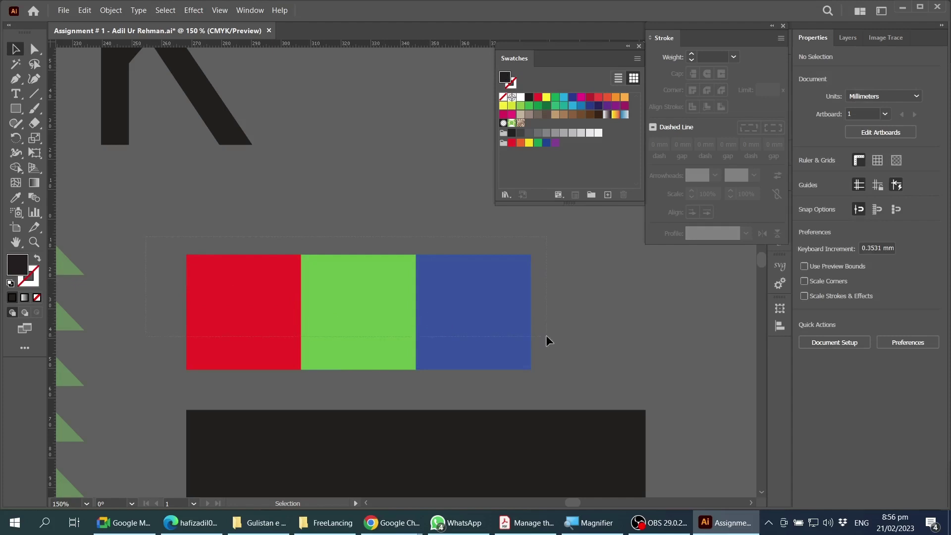
{"action": "left_click_drag", "start_coordinate": [546, 336], "coordinate": [547, 336]}
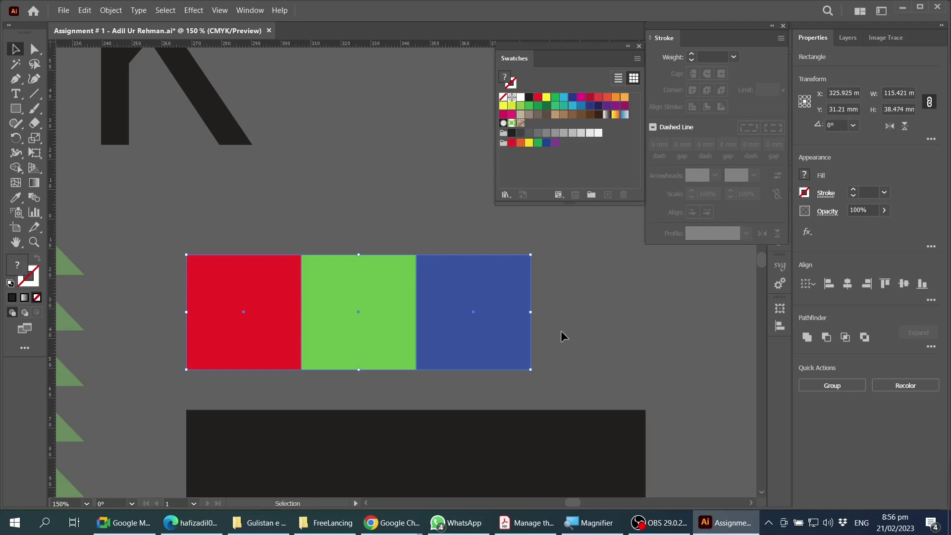
{"action": "left_click", "coordinate": [319, 236]}
{"action": "key", "text": "ctrl+z"}
{"action": "scroll", "coordinate": [572, 304], "scroll_direction": "down", "scroll_amount": 2}
{"action": "left_click", "coordinate": [475, 272]}
{"action": "scroll", "coordinate": [476, 329], "scroll_direction": "up", "scroll_amount": 2}
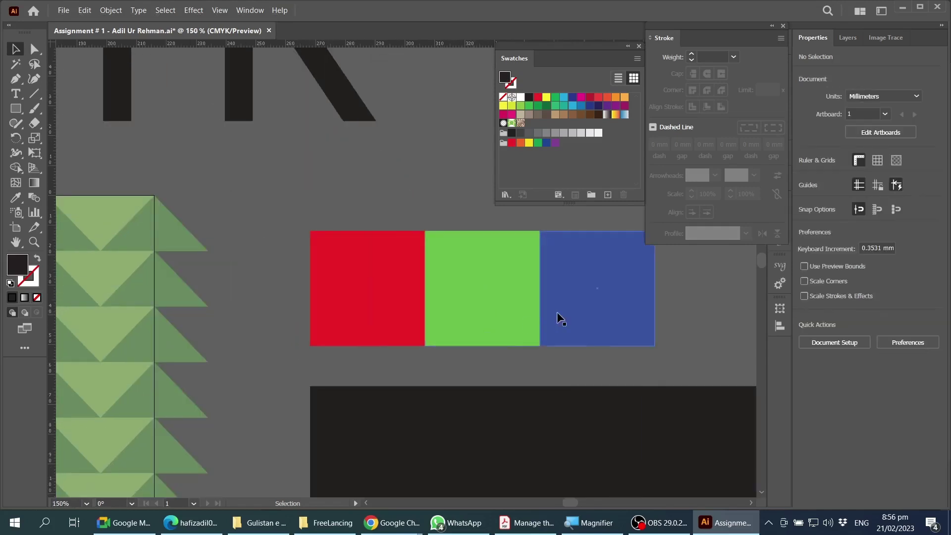
{"action": "scroll", "coordinate": [619, 327], "scroll_direction": "right", "scroll_amount": 2}
{"action": "scroll", "coordinate": [647, 333], "scroll_direction": "up", "scroll_amount": 1}
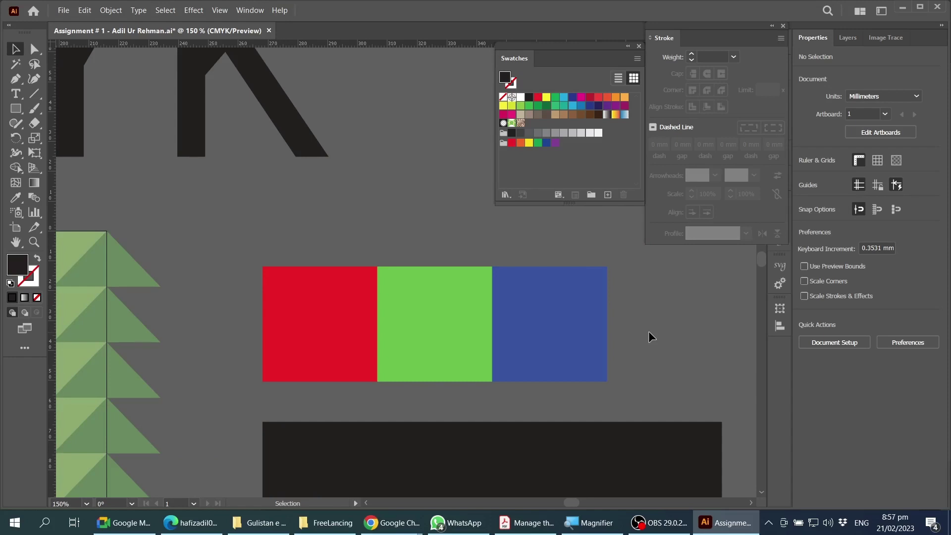
{"action": "scroll", "coordinate": [317, 258], "scroll_direction": "down", "scroll_amount": 2}
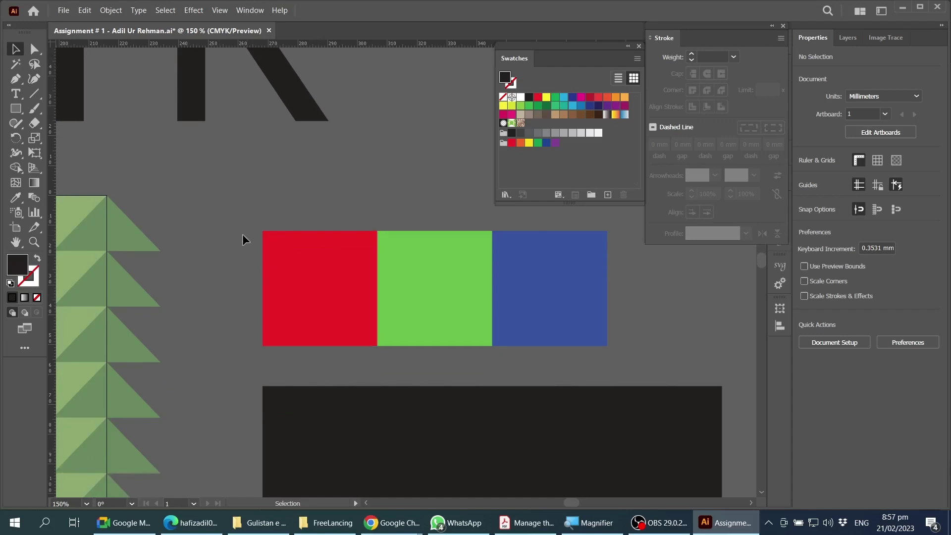
Switch the document color mode back to RGB Color.
{"action": "left_click", "coordinate": [63, 9]}
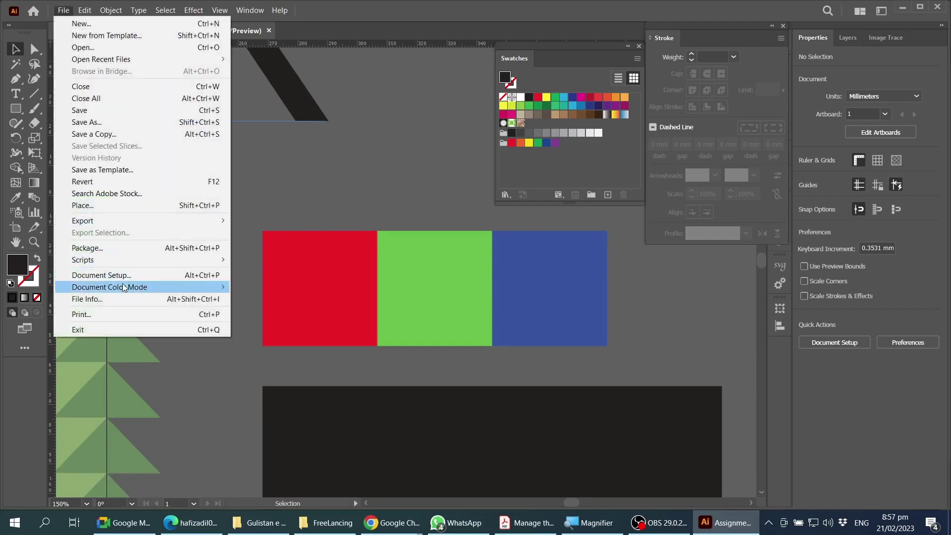
{"action": "mouse_move", "coordinate": [123, 286]}
{"action": "left_click", "coordinate": [250, 298]}
Fill the first square of the lower row with cyan, using C 100, M 0, Y 0 and K 0.
{"action": "scroll", "coordinate": [257, 342], "scroll_direction": "down", "scroll_amount": 4}
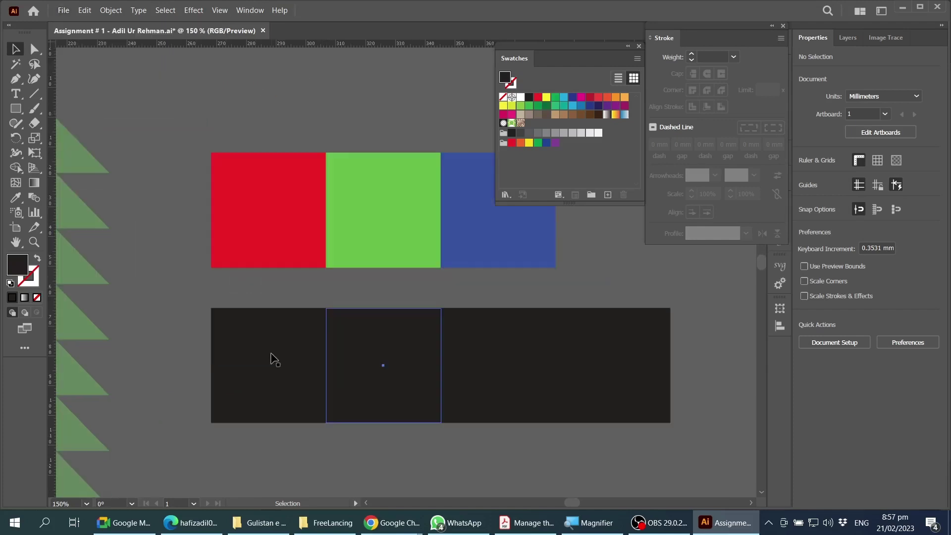
{"action": "left_click", "coordinate": [314, 357]}
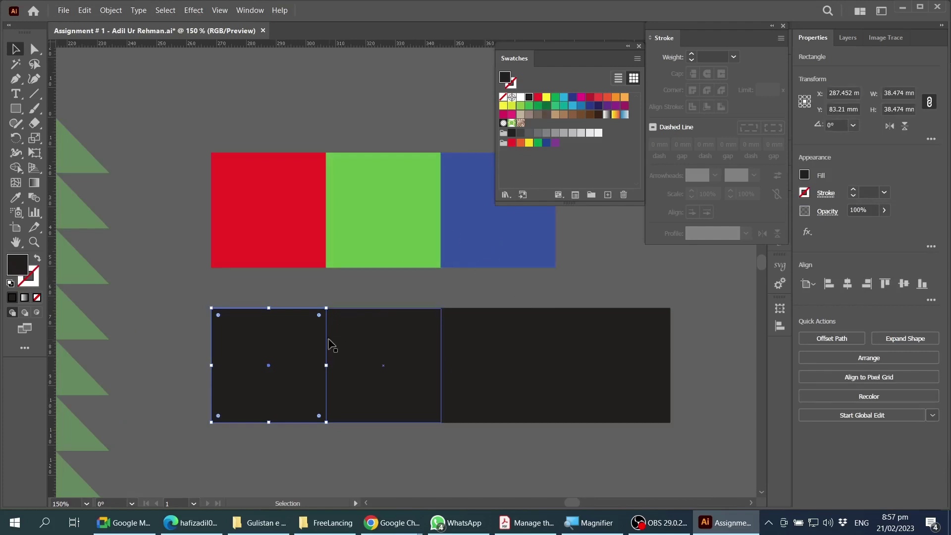
{"action": "double_click", "coordinate": [20, 268]}
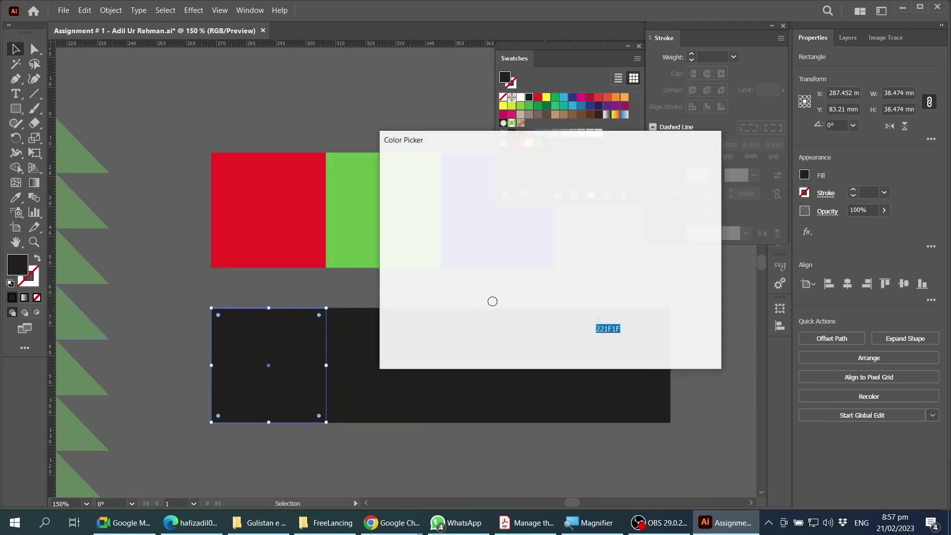
{"action": "left_click", "coordinate": [684, 281]}
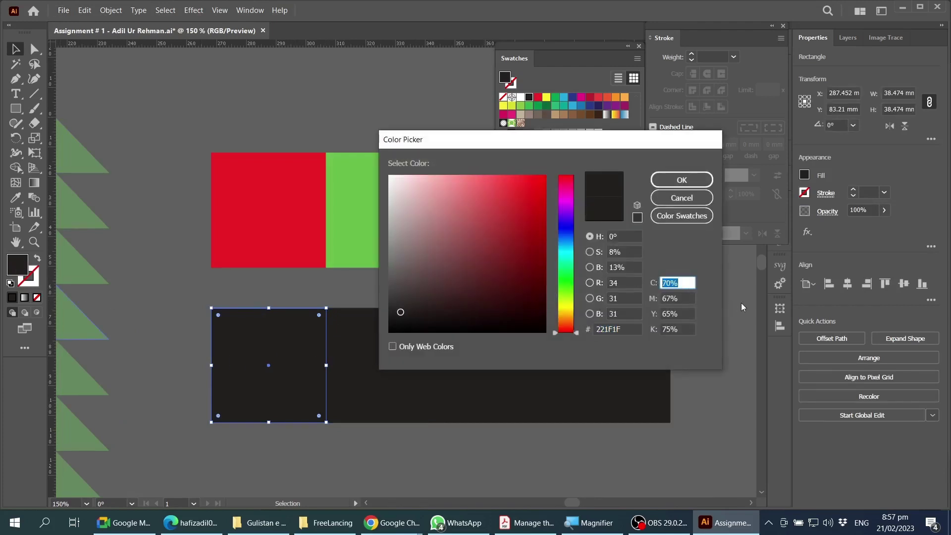
{"action": "type", "text": "100"}
{"action": "key", "text": "Tab"}
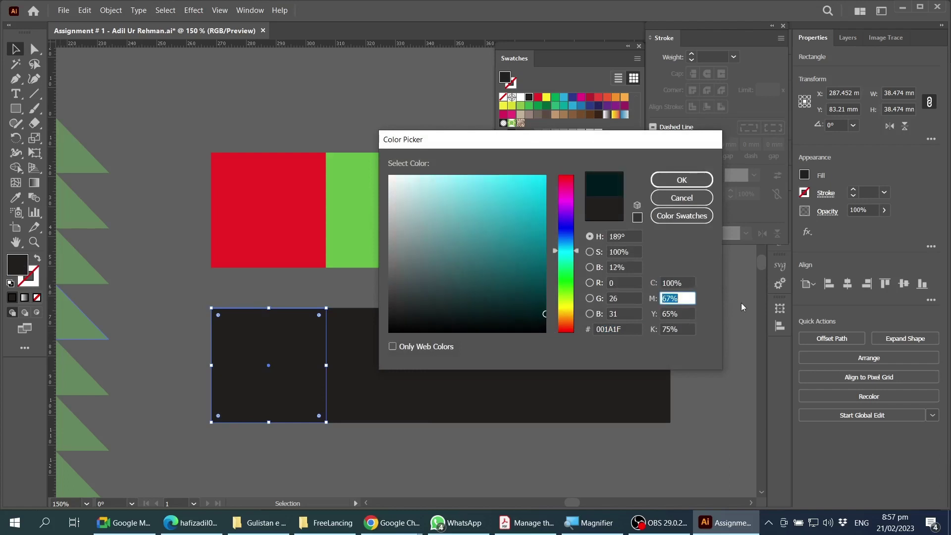
{"action": "type", "text": "0"}
{"action": "key", "text": "Tab"}
{"action": "type", "text": "0"}
{"action": "key", "text": "Tab"}
{"action": "type", "text": "0"}
{"action": "key", "text": "Return"}
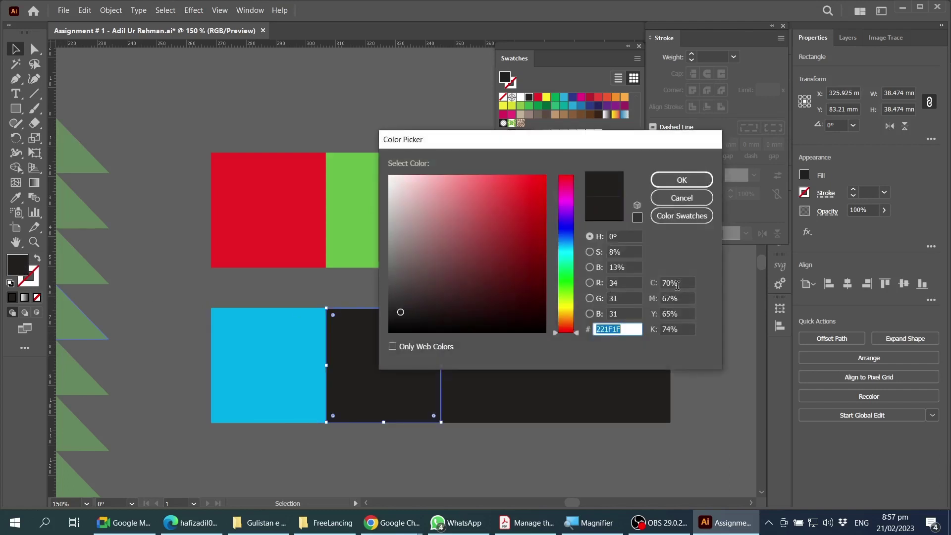
Fill the second square of the lower row with magenta, using C 0, M 100, Y 0 and K 0.
{"action": "left_click", "coordinate": [678, 282]}
{"action": "type", "text": "0"}
{"action": "key", "text": "Tab"}
{"action": "type", "text": "100"}
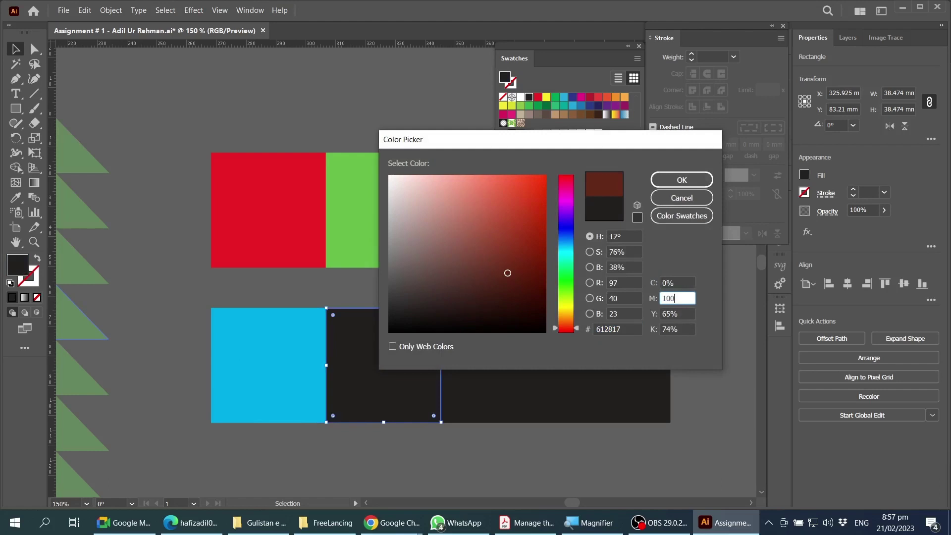
{"action": "key", "text": "Tab"}
{"action": "type", "text": "0"}
{"action": "key", "text": "Tab"}
{"action": "type", "text": "0"}
{"action": "key", "text": "Return"}
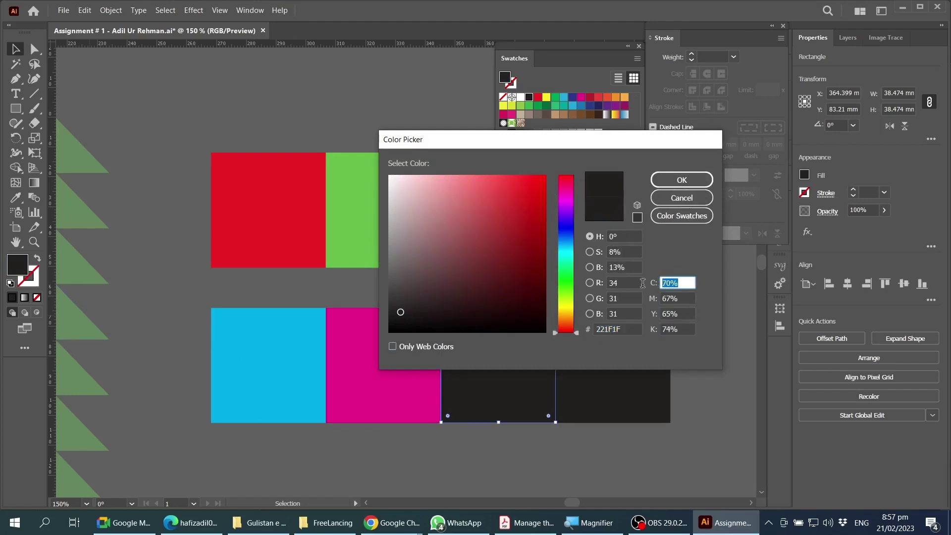
Fill the third square of the lower row with yellow, using C 0, M 0, Y 100 and K 0.
{"action": "type", "text": "0"}
{"action": "key", "text": "Tab"}
{"action": "type", "text": "0"}
{"action": "key", "text": "Tab"}
{"action": "type", "text": "100"}
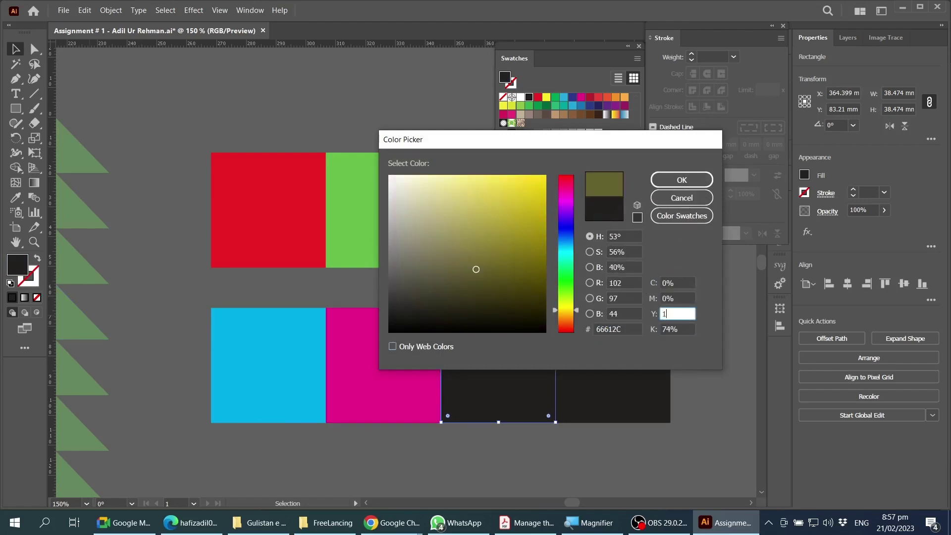
{"action": "key", "text": "Tab"}
{"action": "type", "text": "0"}
{"action": "key", "text": "Return"}
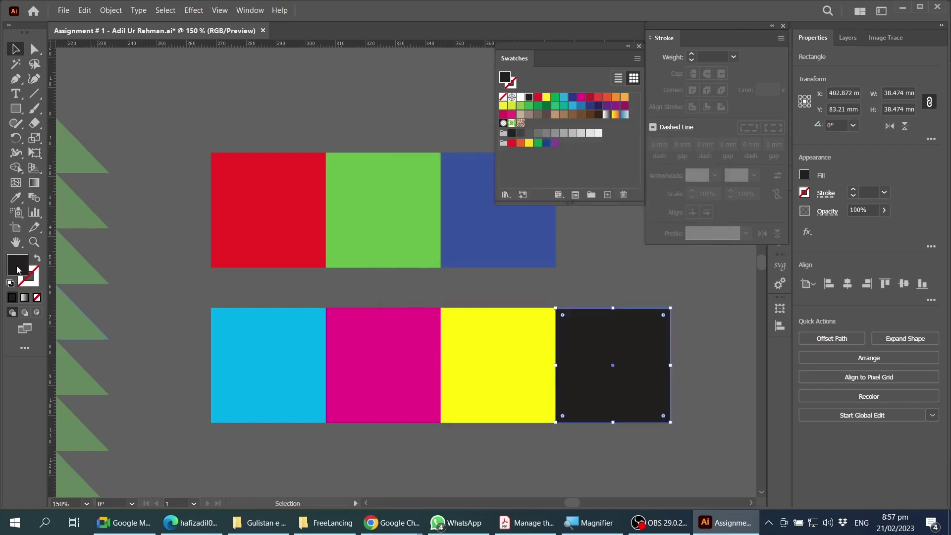
Fill the last square of the lower row with black, using C 0, M 0, Y 0 and K 100.
{"action": "double_click", "coordinate": [17, 266]}
{"action": "left_click", "coordinate": [660, 283]}
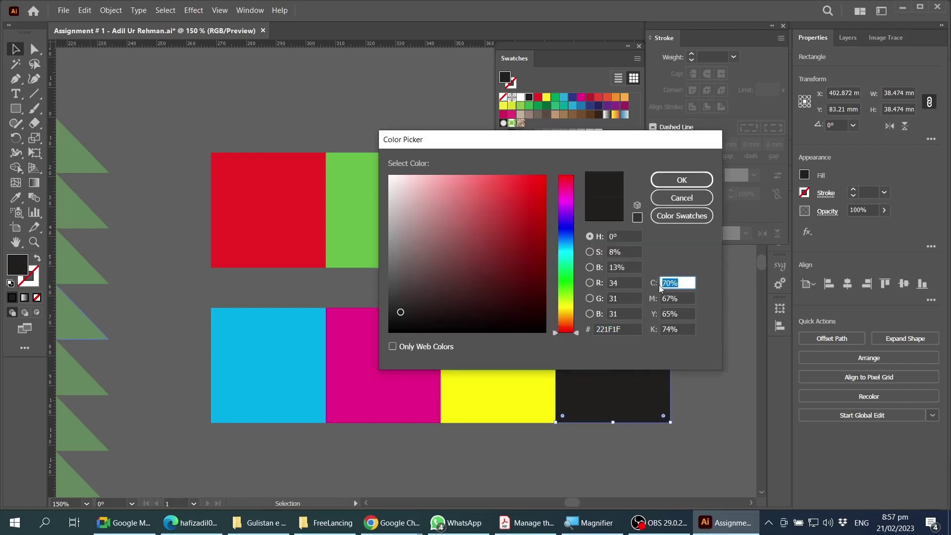
{"action": "type", "text": "0"}
{"action": "key", "text": "Tab"}
{"action": "type", "text": "0"}
{"action": "key", "text": "Tab"}
{"action": "type", "text": "0"}
{"action": "key", "text": "Tab"}
{"action": "type", "text": "100"}
{"action": "key", "text": "Return"}
Compare the colors of the upper RGB row with those of the lower CMYK row, selecting each row in turn.
{"action": "scroll", "coordinate": [569, 349], "scroll_direction": "up", "scroll_amount": 3}
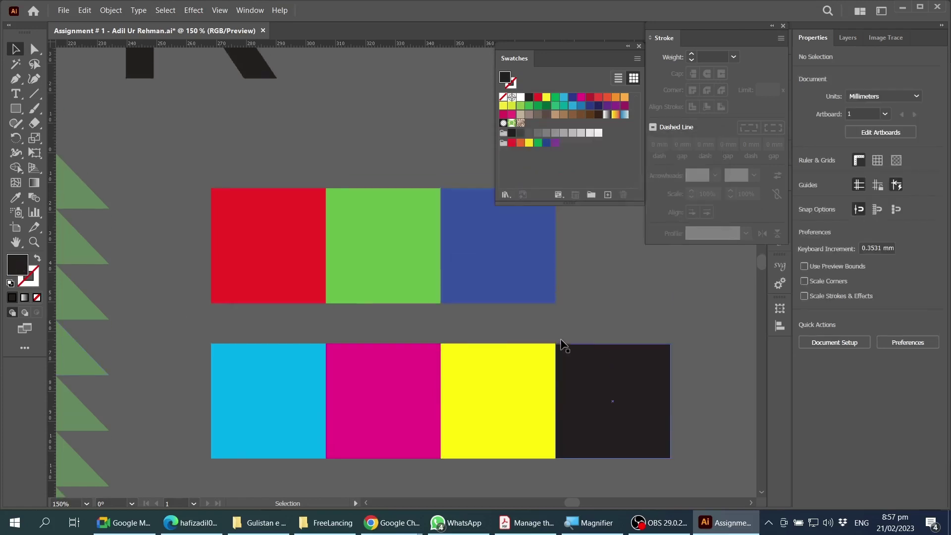
{"action": "left_click_drag", "start_coordinate": [187, 361], "coordinate": [682, 422]}
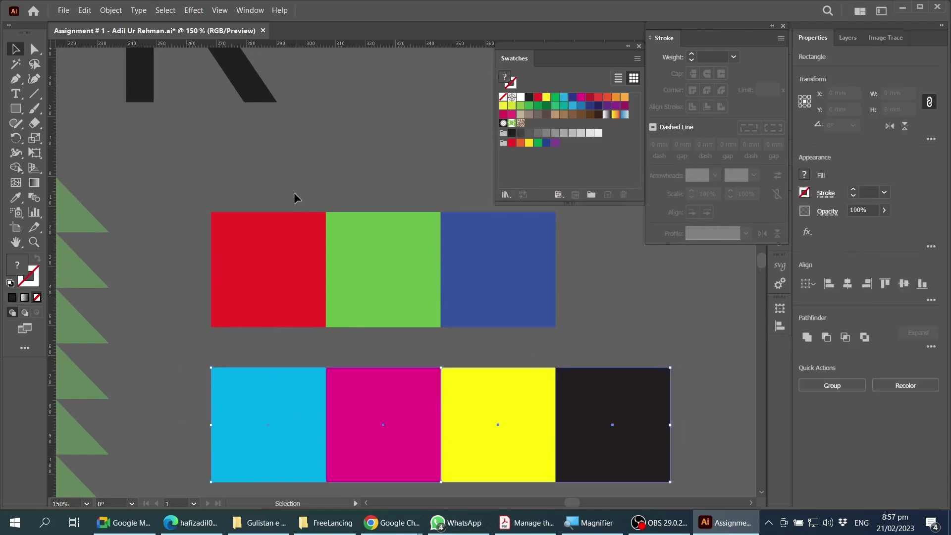
{"action": "left_click_drag", "start_coordinate": [276, 177], "coordinate": [517, 267]}
{"action": "key", "text": "ctrl+z"}
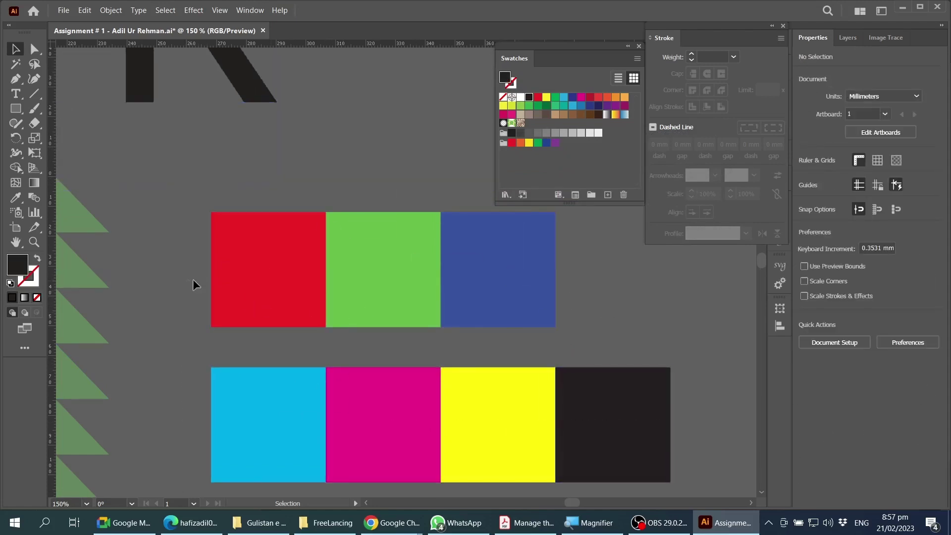
{"action": "left_click_drag", "start_coordinate": [193, 279], "coordinate": [583, 280]}
{"action": "scroll", "coordinate": [697, 258], "scroll_direction": "up", "scroll_amount": 1}
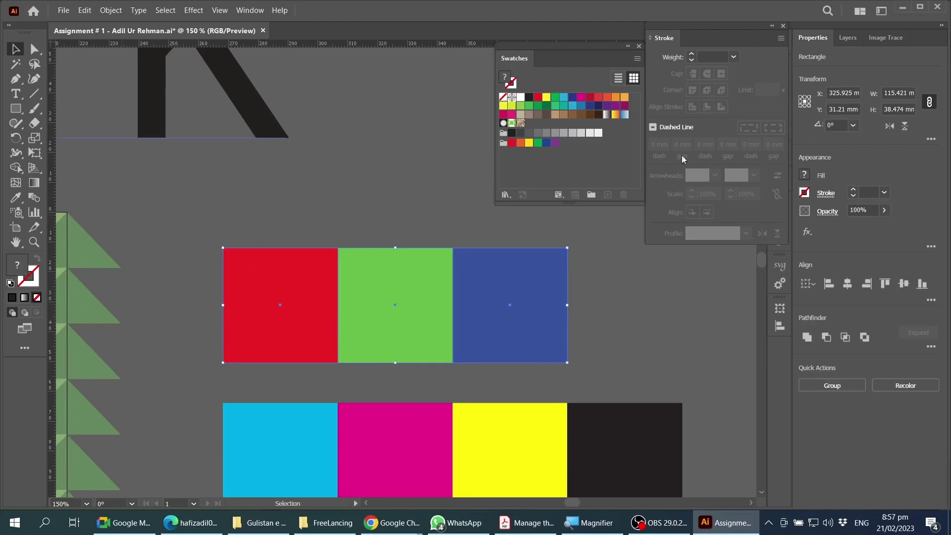
{"action": "scroll", "coordinate": [664, 213], "scroll_direction": "down", "scroll_amount": 2}
{"action": "key", "text": "v"}
{"action": "left_click", "coordinate": [645, 274]}
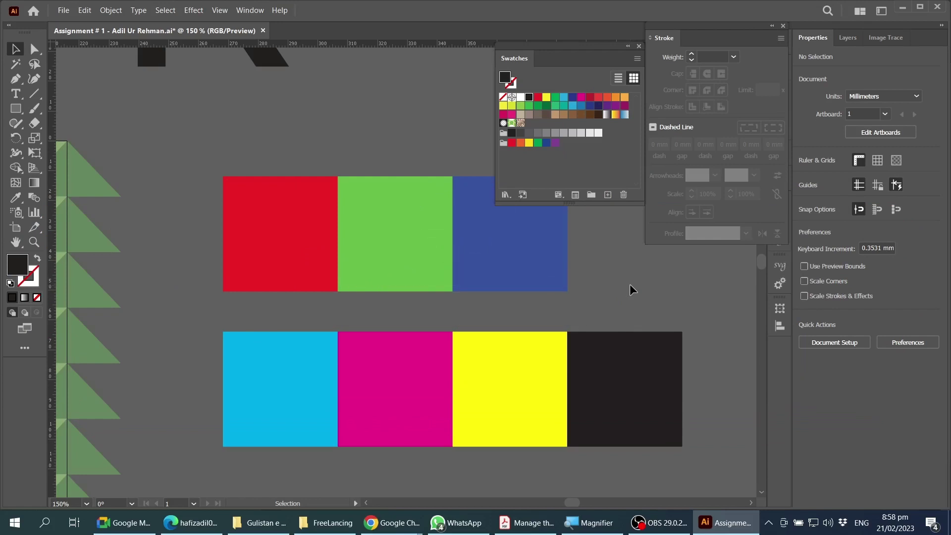
Fill the first square of the upper row with pure red, using R 255, G 0 and B 0.
{"action": "left_click", "coordinate": [304, 248]}
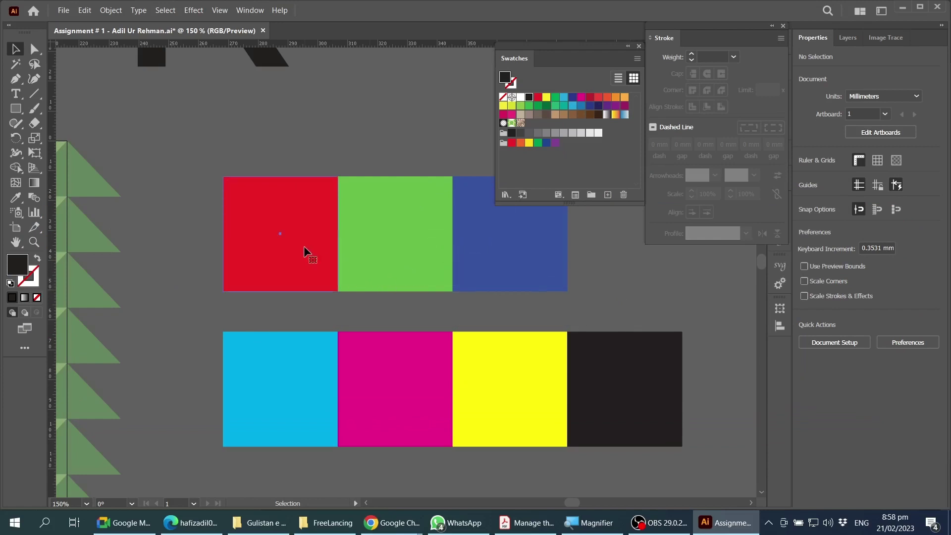
{"action": "double_click", "coordinate": [17, 266]}
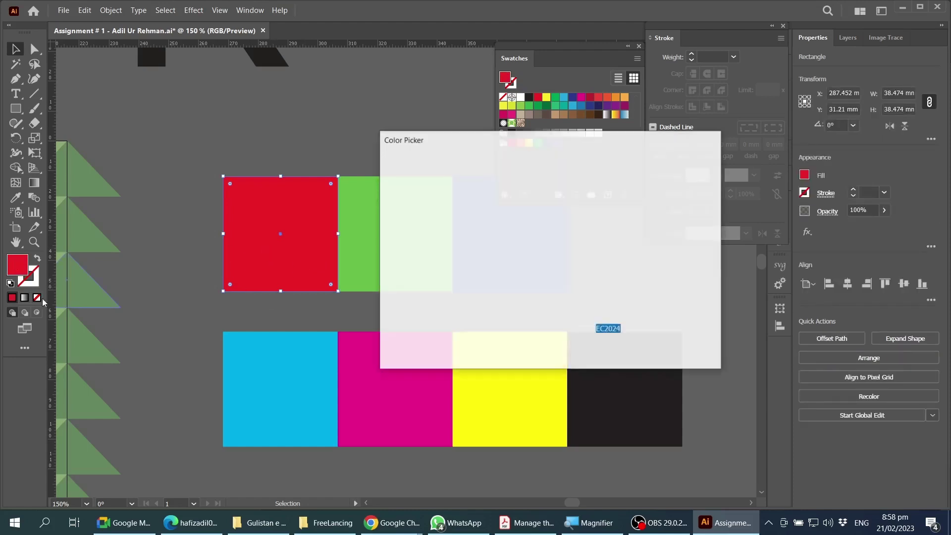
{"action": "double_click", "coordinate": [631, 281]}
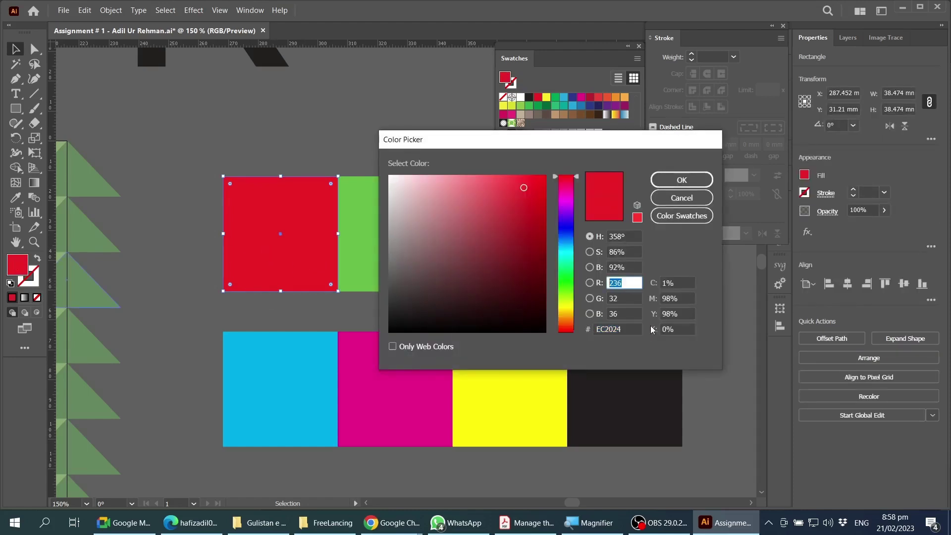
{"action": "type", "text": "255"}
{"action": "double_click", "coordinate": [634, 298]}
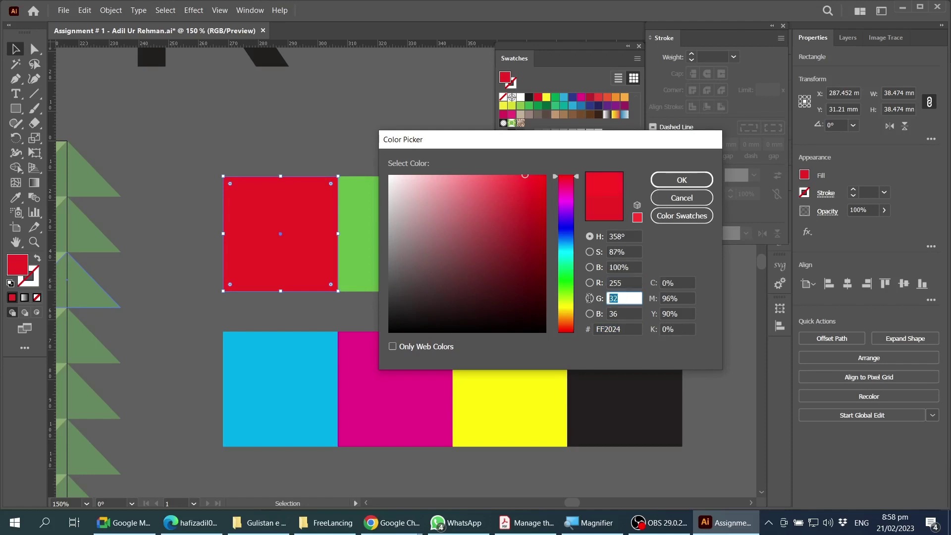
{"action": "type", "text": "0"}
{"action": "double_click", "coordinate": [624, 314]}
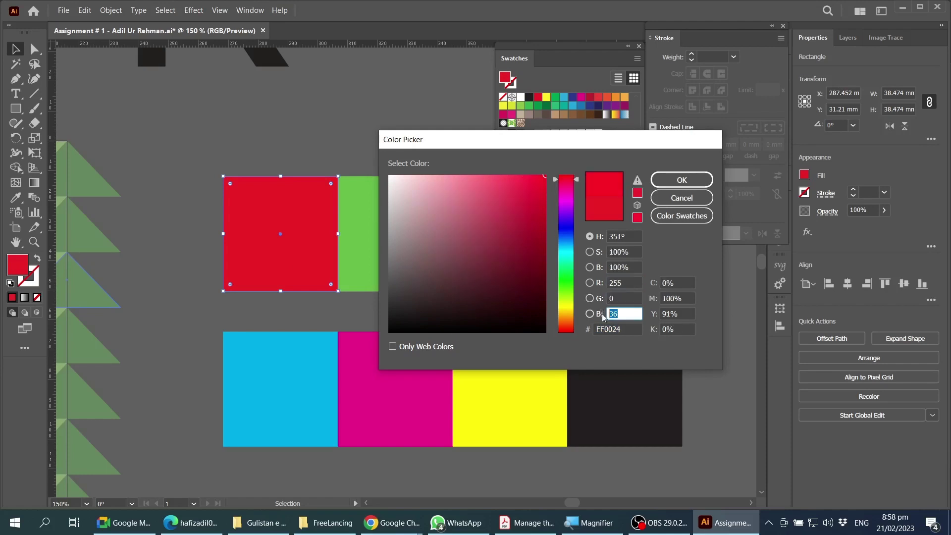
{"action": "type", "text": "0"}
{"action": "left_click", "coordinate": [679, 180]}
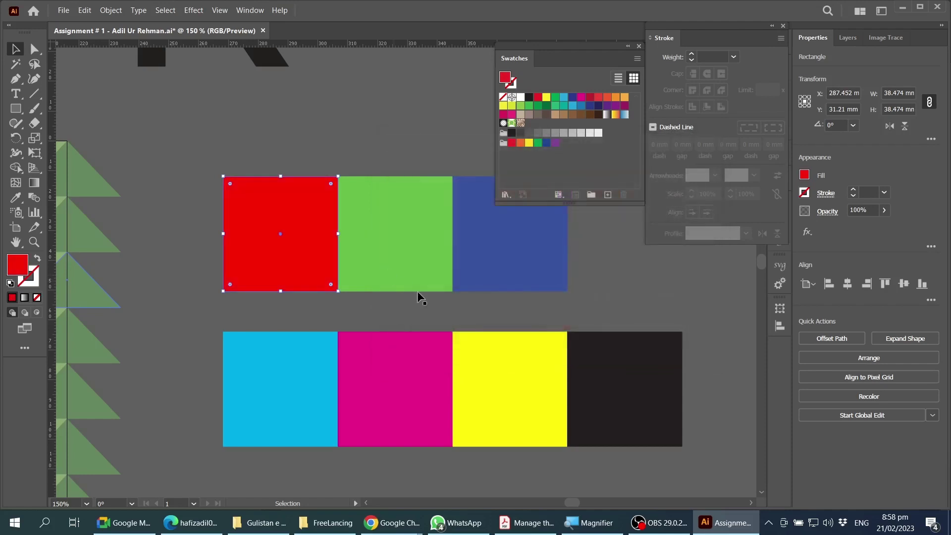
Darken the first square of the upper row by setting its fill's red value to 100.
{"action": "scroll", "coordinate": [313, 255], "scroll_direction": "up", "scroll_amount": 1}
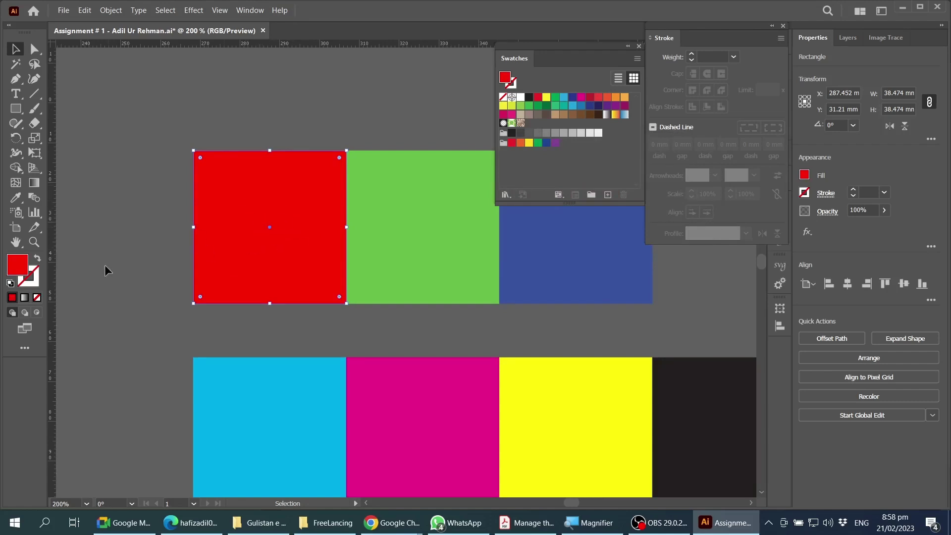
{"action": "double_click", "coordinate": [15, 266]}
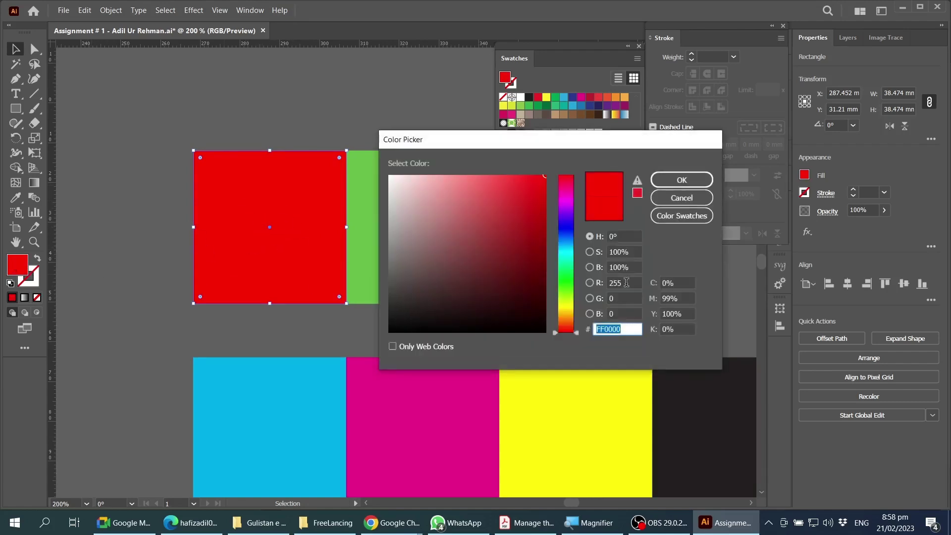
{"action": "double_click", "coordinate": [623, 283]}
{"action": "type", "text": "100"}
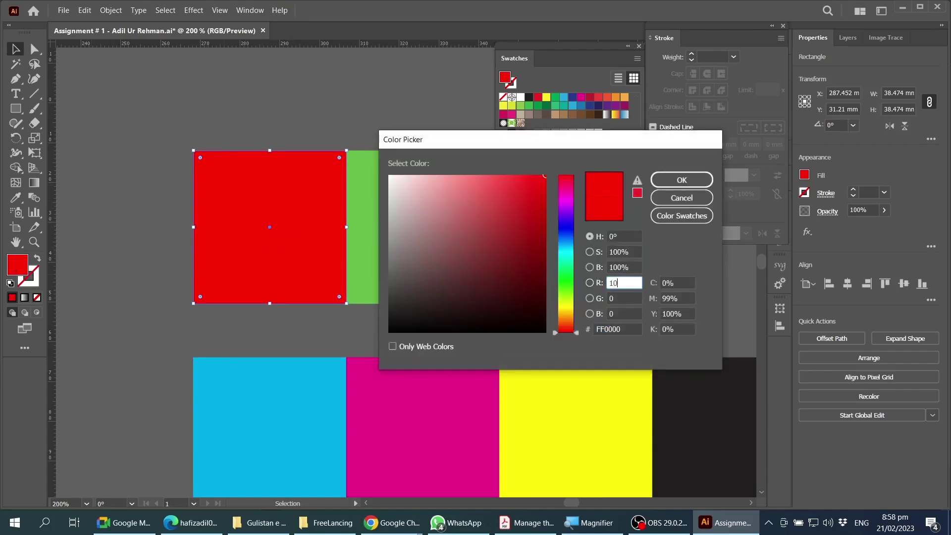
{"action": "left_click", "coordinate": [682, 180]}
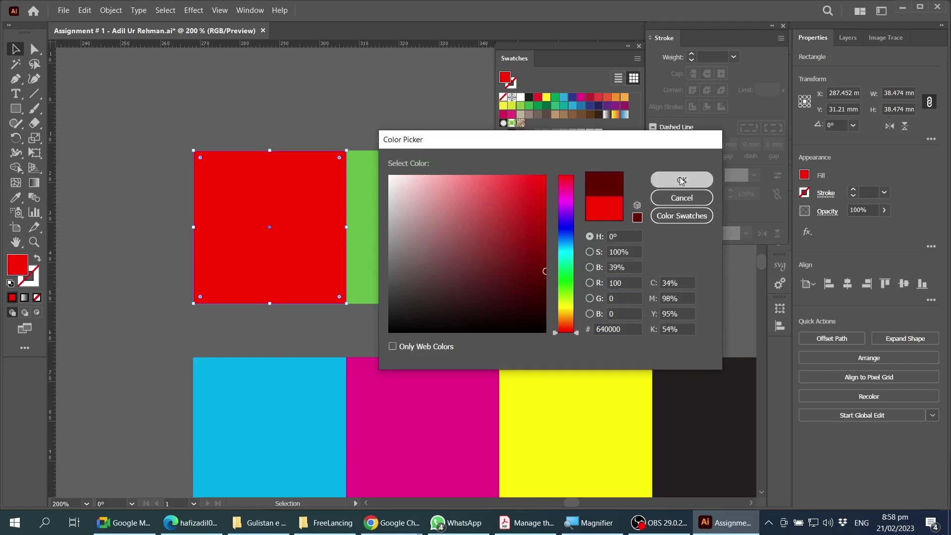
{"action": "left_click", "coordinate": [162, 319]}
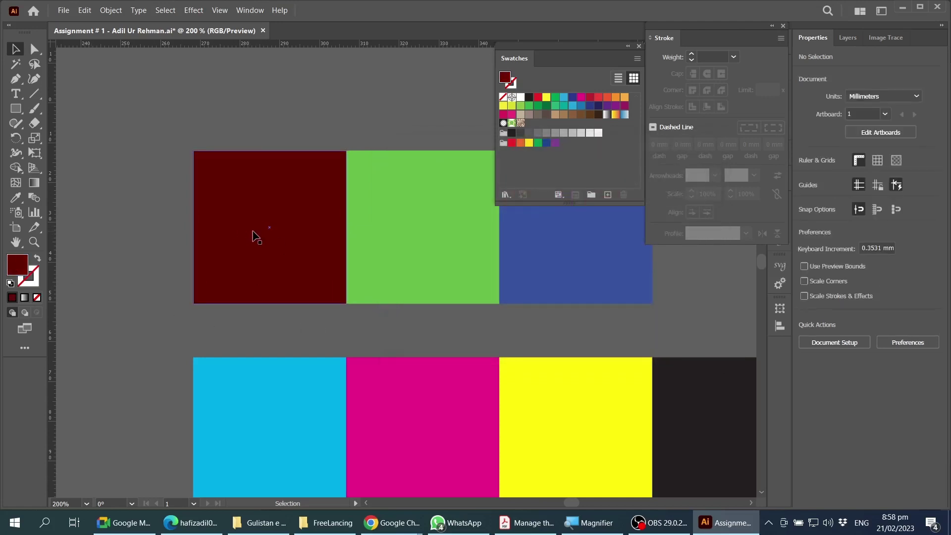
Try to darken the dark red fill further with a red value of 10 while no square is selected.
{"action": "double_click", "coordinate": [17, 266]}
{"action": "double_click", "coordinate": [627, 283]}
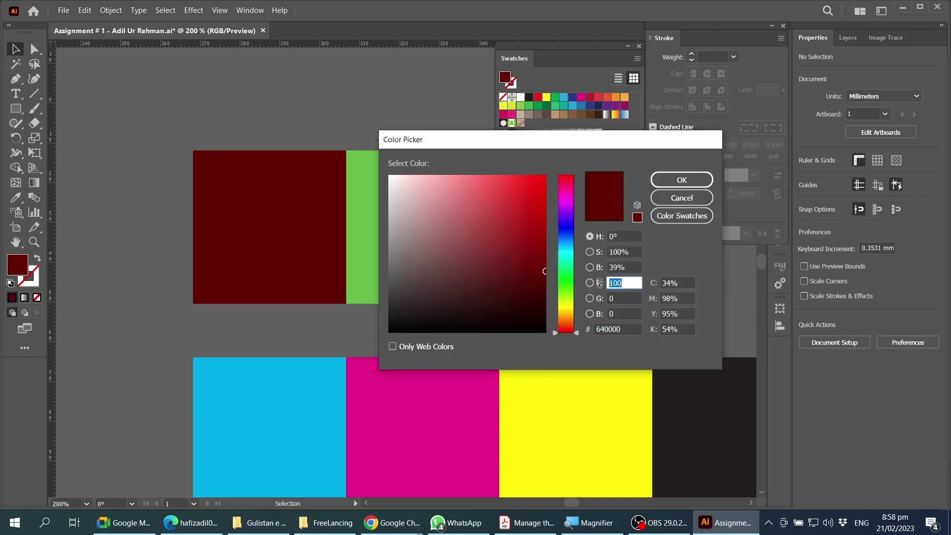
{"action": "type", "text": "10"}
{"action": "left_click", "coordinate": [685, 178]}
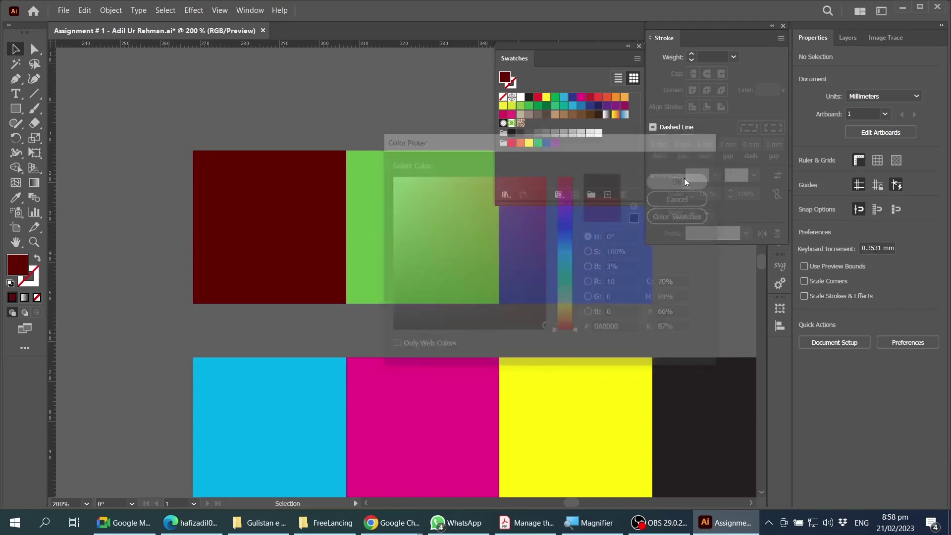
Set the fill of the upper row's first square to a red value of 10, and deselect it.
{"action": "left_click", "coordinate": [239, 243]}
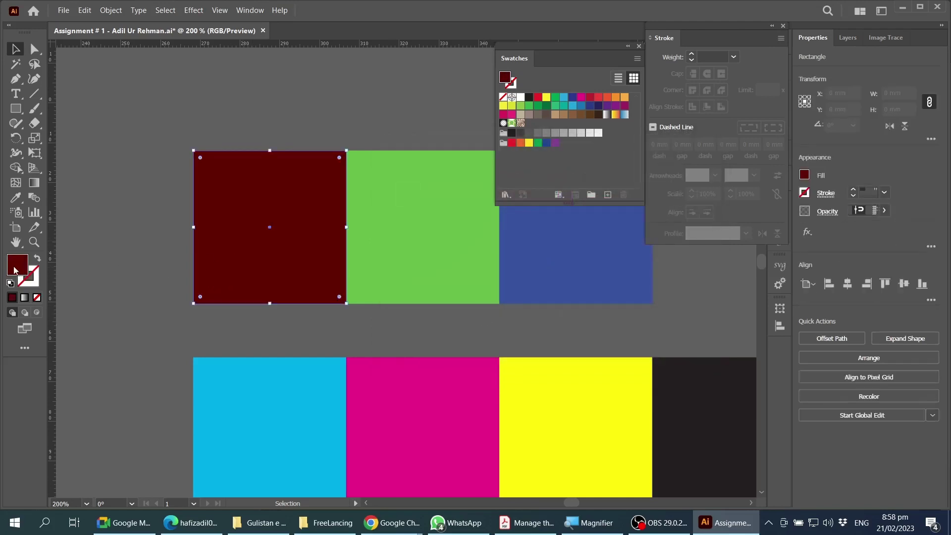
{"action": "double_click", "coordinate": [17, 266]}
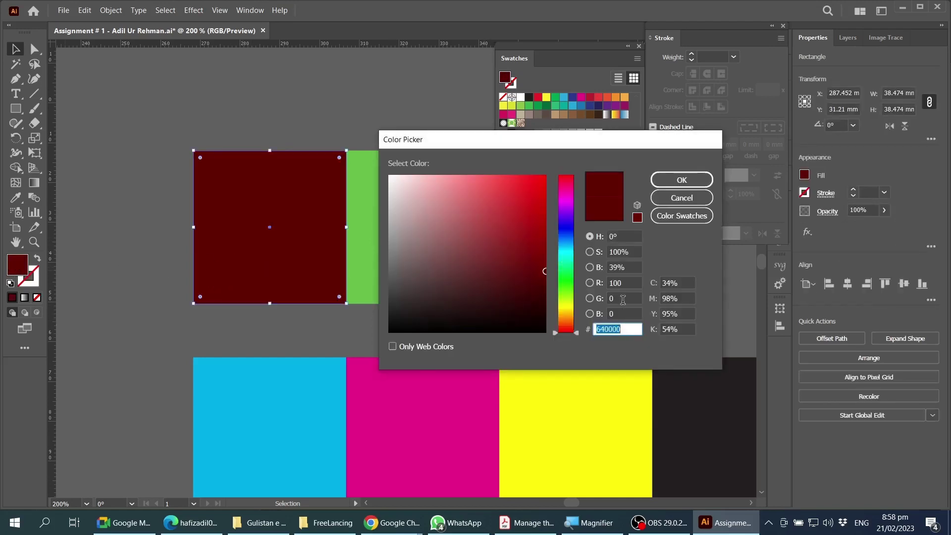
{"action": "left_click", "coordinate": [624, 283]}
{"action": "type", "text": "10"}
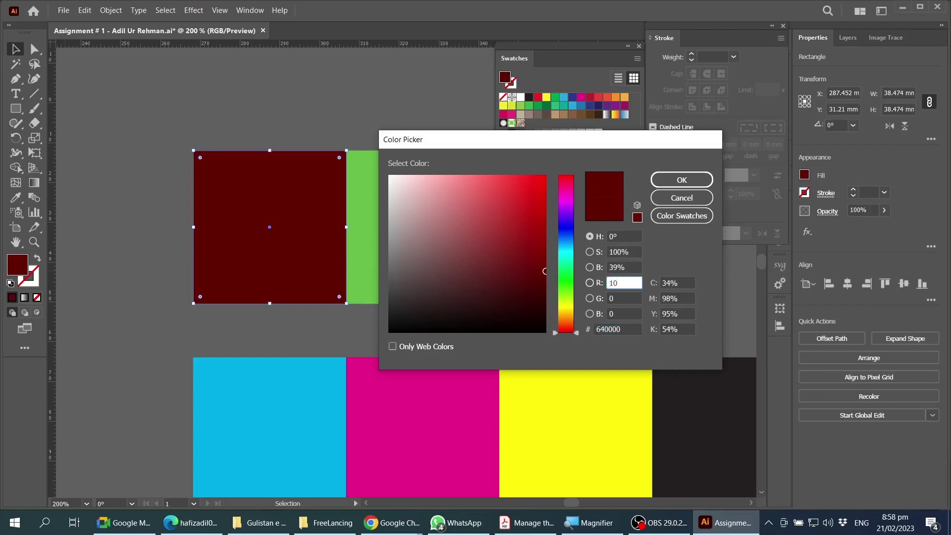
{"action": "left_click", "coordinate": [685, 181]}
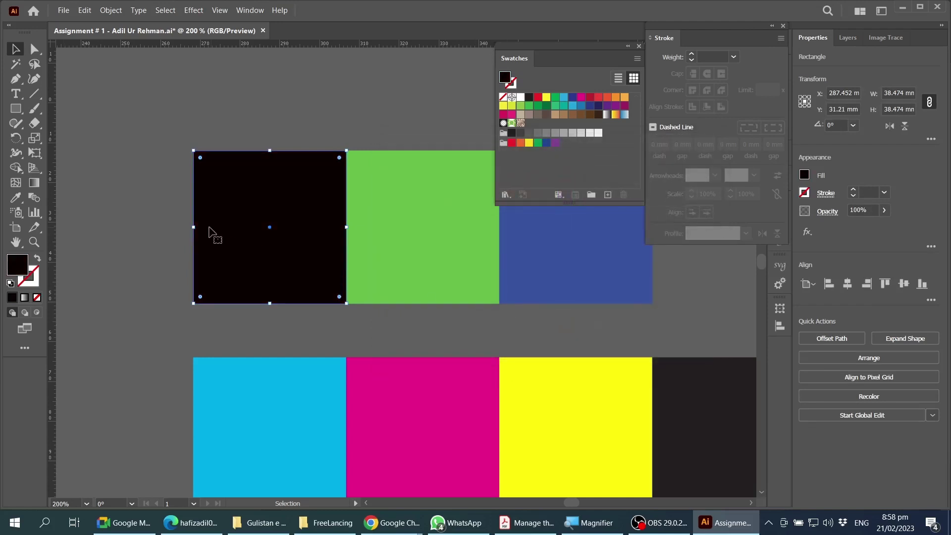
{"action": "left_click", "coordinate": [146, 226]}
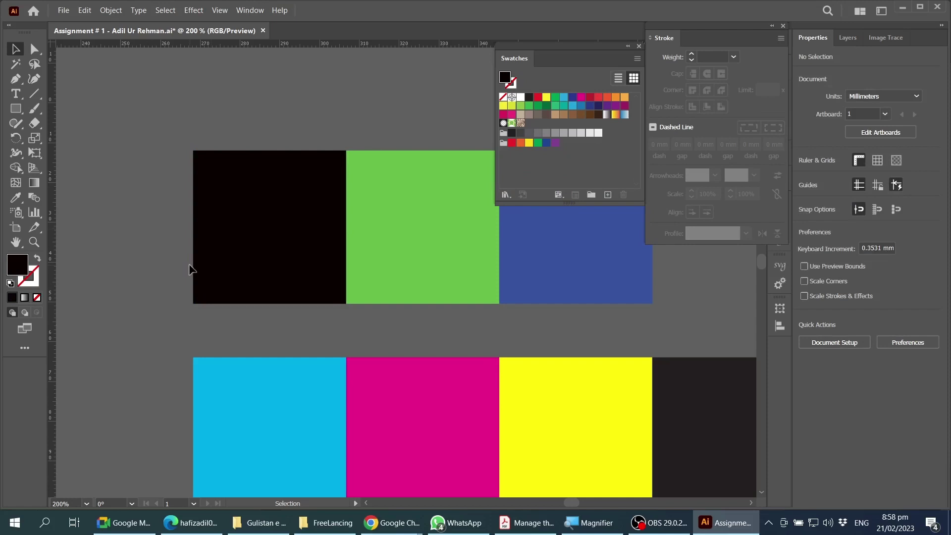
Fill the first square of the upper row with white, using R 255, G 255 and B 255.
{"action": "scroll", "coordinate": [190, 270], "scroll_direction": "down", "scroll_amount": 1}
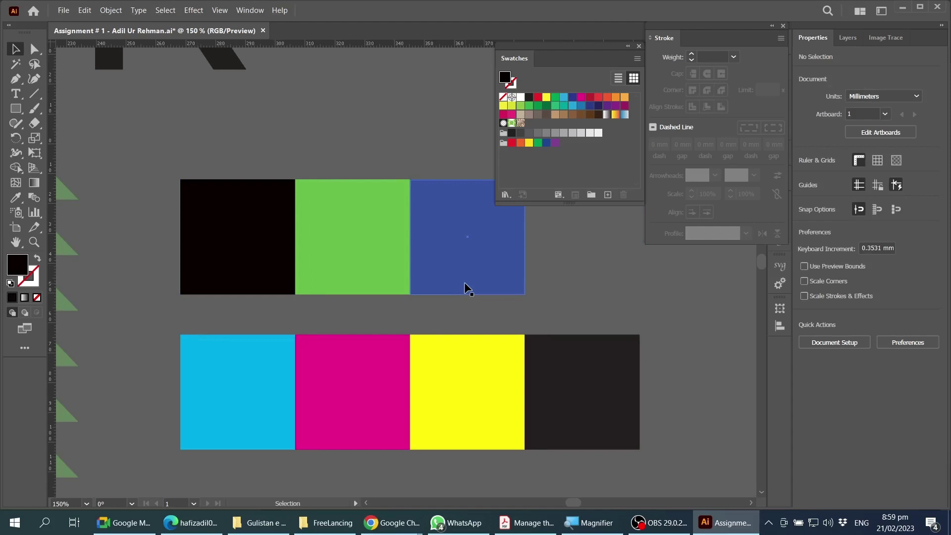
{"action": "left_click", "coordinate": [355, 209]}
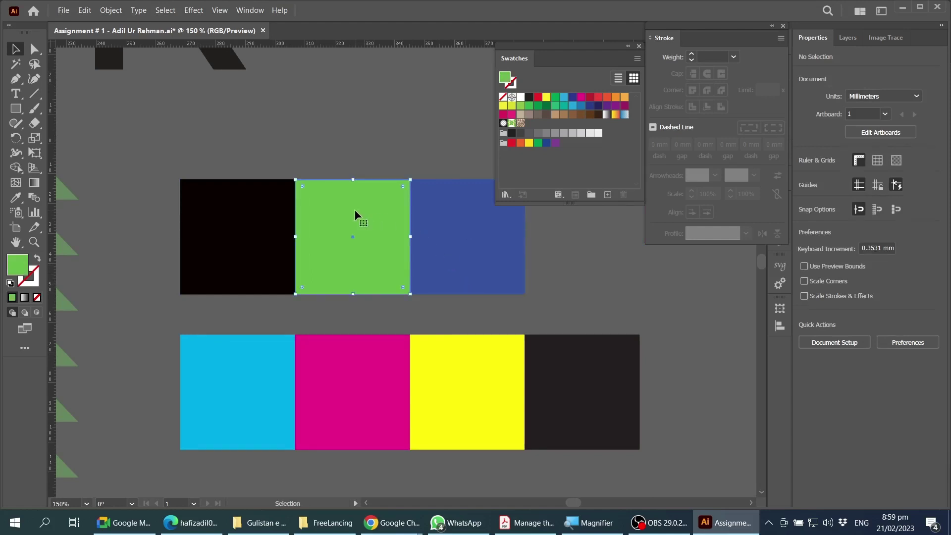
{"action": "left_click", "coordinate": [246, 213]}
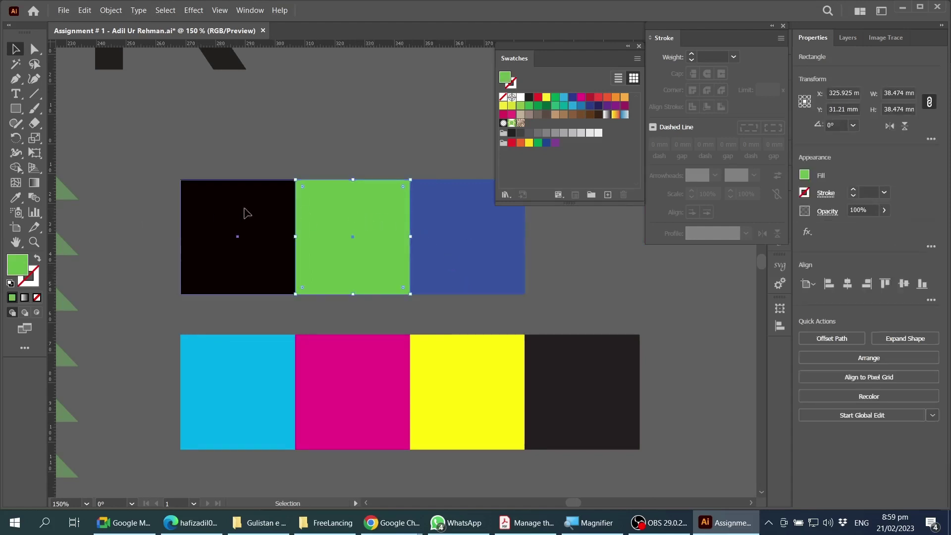
{"action": "double_click", "coordinate": [26, 265]}
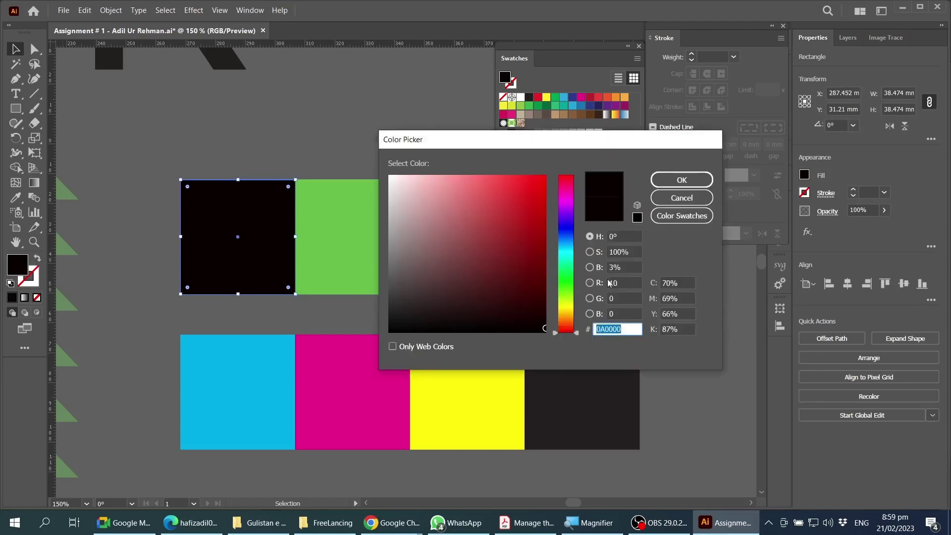
{"action": "type", "text": "255"}
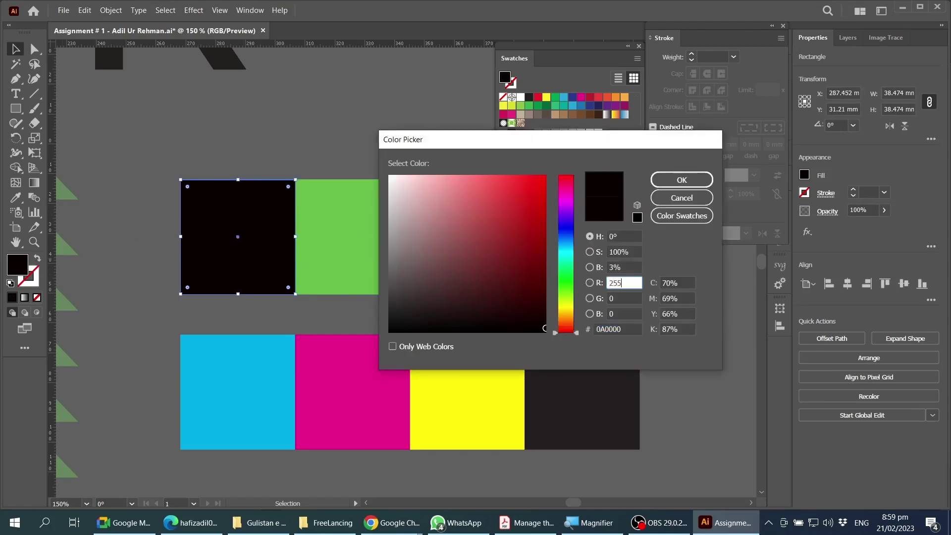
{"action": "key", "text": "Tab"}
{"action": "type", "text": "255"}
{"action": "key", "text": "Tab"}
{"action": "type", "text": "22"}
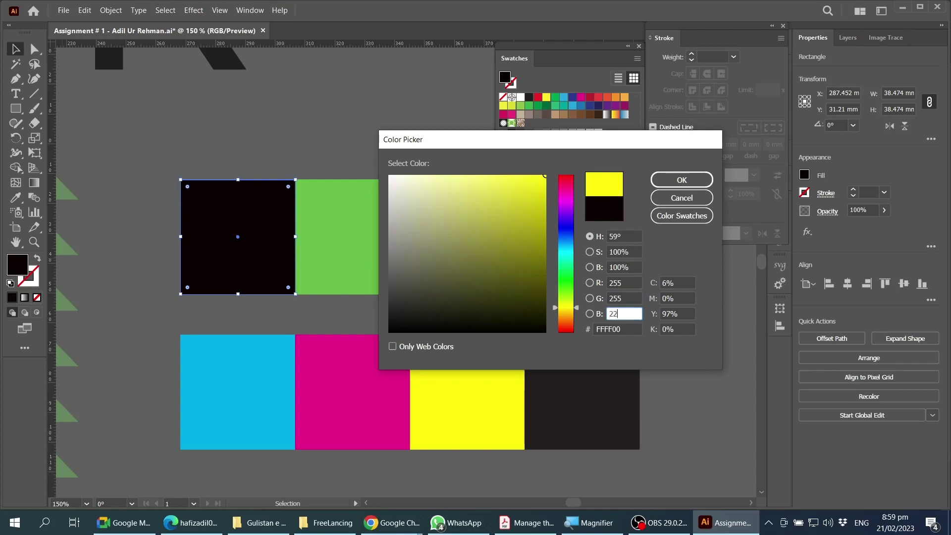
{"action": "type", "text": "55"}
{"action": "left_click", "coordinate": [634, 282]}
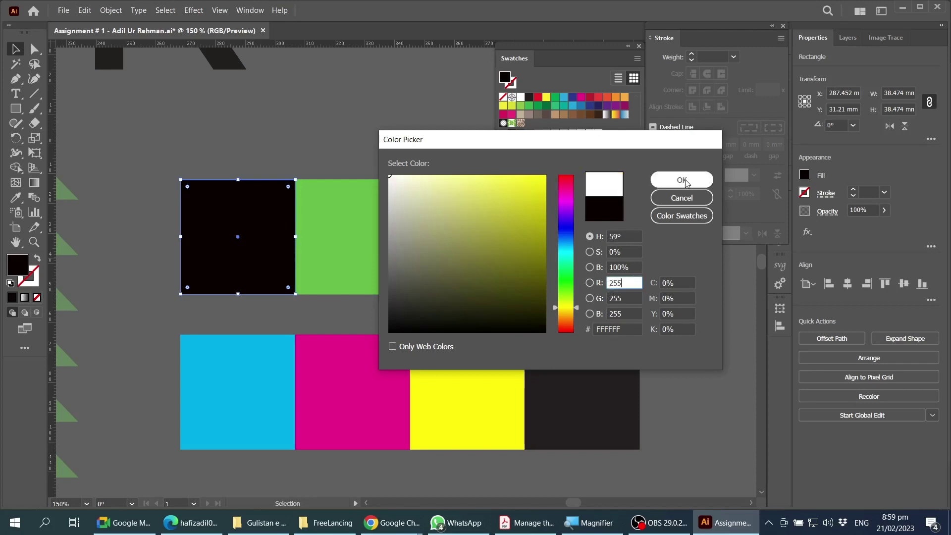
{"action": "left_click", "coordinate": [589, 282]}
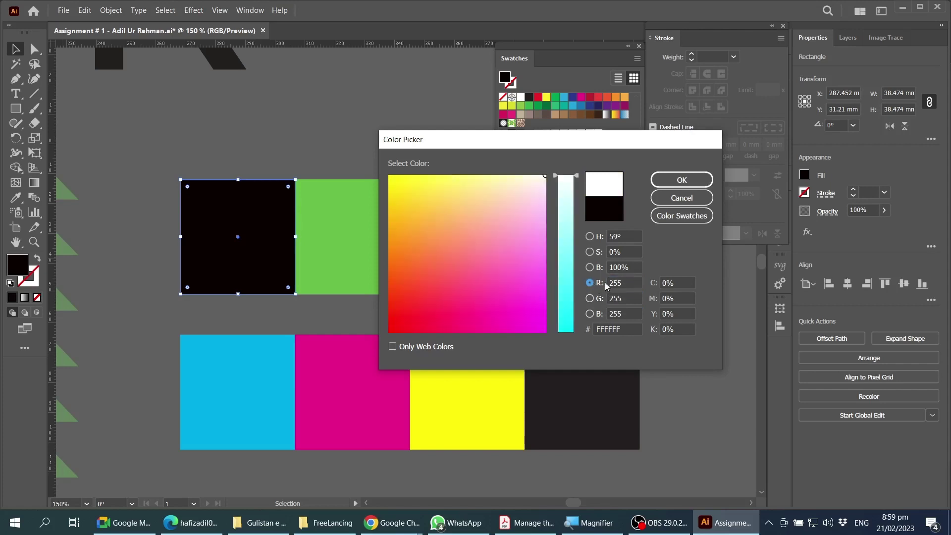
{"action": "left_click", "coordinate": [681, 182]}
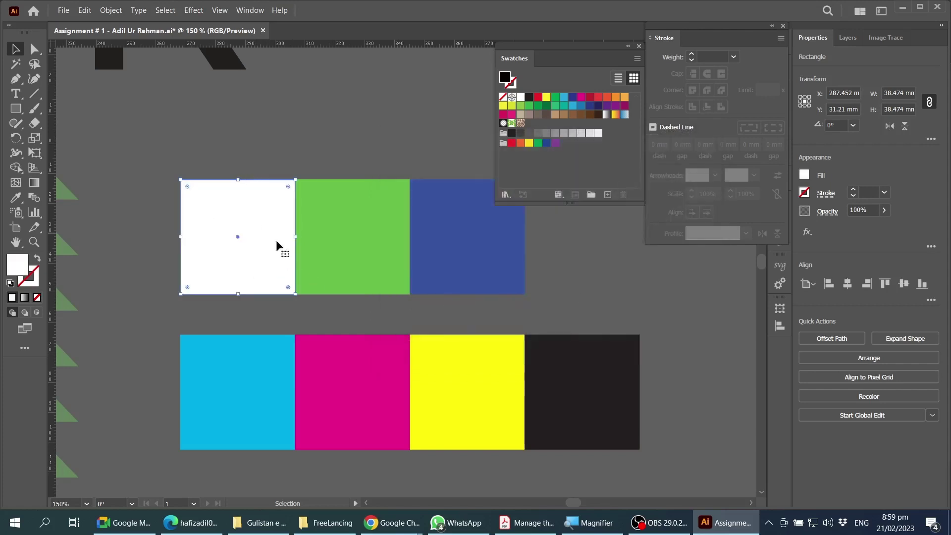
Fill the green middle square of the upper row with black, using R 0, G 0 and B 0, and deselect it.
{"action": "left_click", "coordinate": [365, 226]}
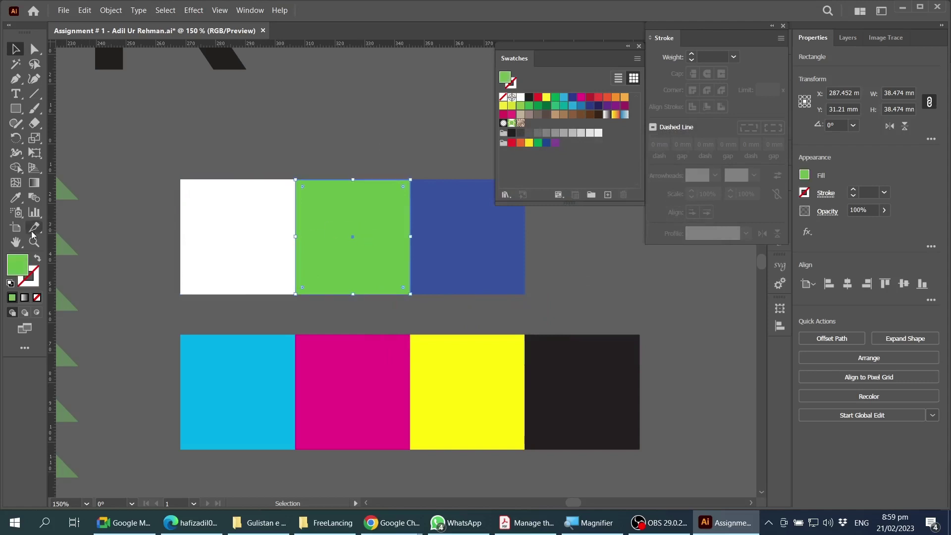
{"action": "double_click", "coordinate": [18, 266]}
{"action": "left_click", "coordinate": [626, 282]}
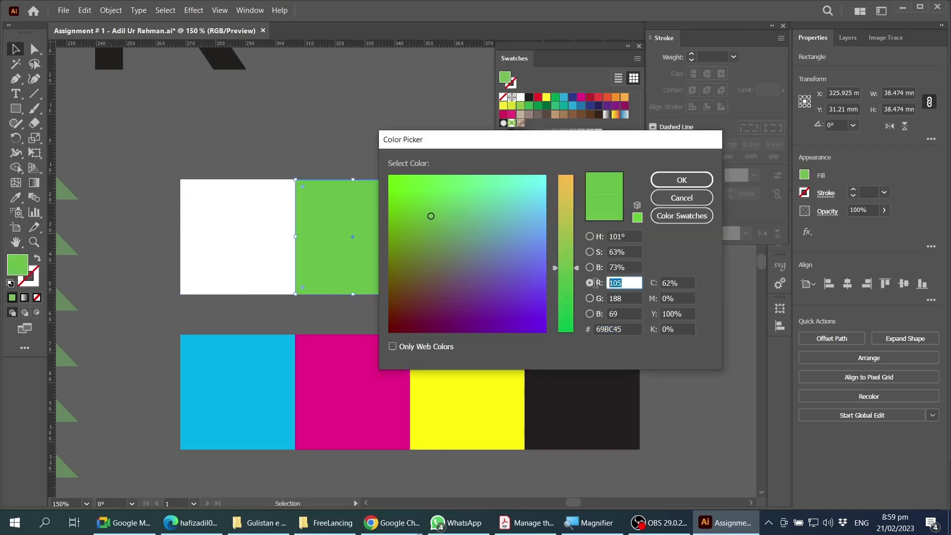
{"action": "type", "text": "0"}
{"action": "key", "text": "Tab"}
{"action": "type", "text": "0"}
{"action": "key", "text": "Tab"}
{"action": "type", "text": "0"}
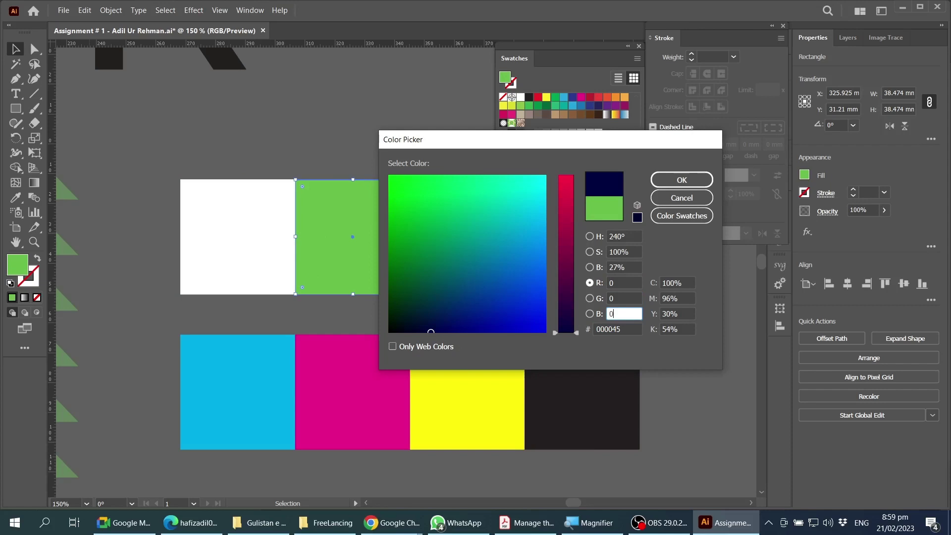
{"action": "left_click", "coordinate": [686, 180]}
{"action": "left_click", "coordinate": [400, 164]}
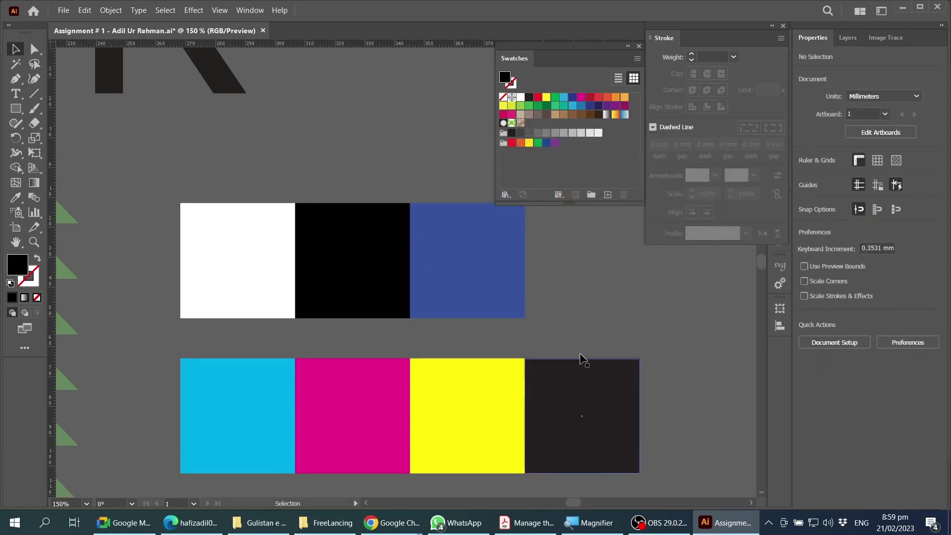
Try to fill the first square of the lower row with pure cyan, using C 100% and M 0%.
{"action": "scroll", "coordinate": [596, 339], "scroll_direction": "down", "scroll_amount": 2}
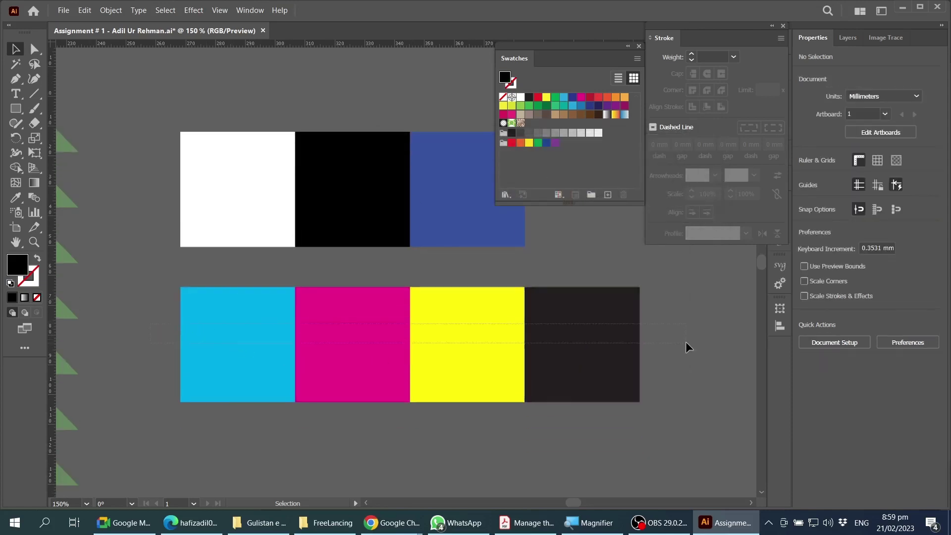
{"action": "left_click_drag", "start_coordinate": [686, 341], "coordinate": [687, 341]}
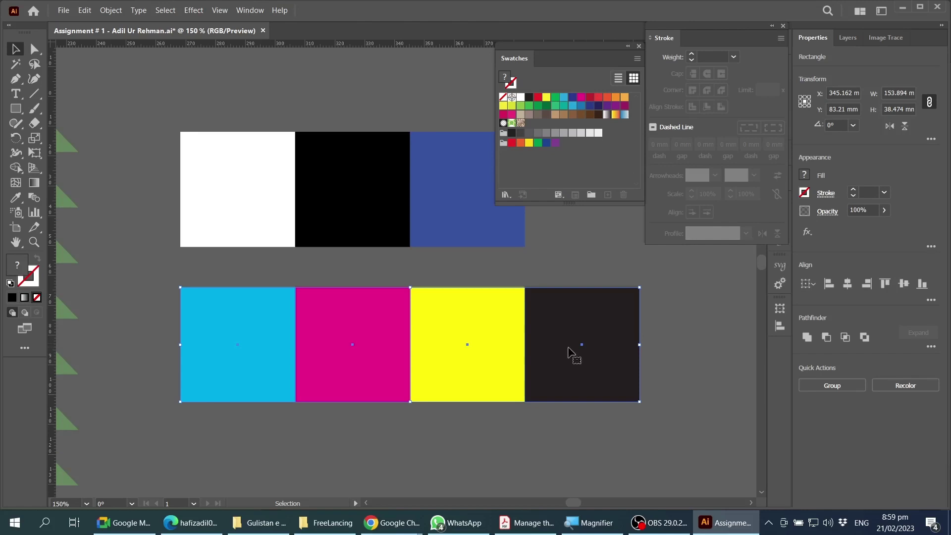
{"action": "left_click", "coordinate": [335, 439]}
{"action": "left_click", "coordinate": [212, 356]}
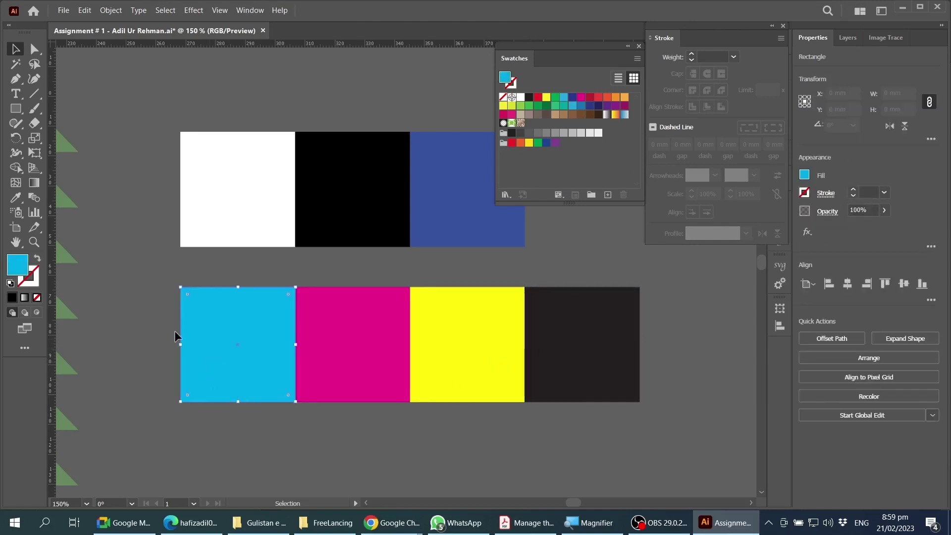
{"action": "double_click", "coordinate": [17, 264]}
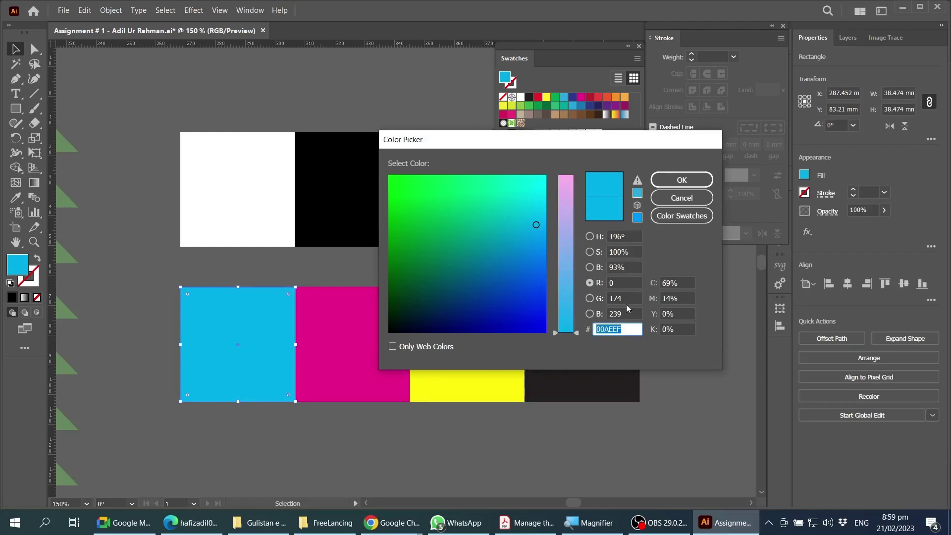
{"action": "left_click", "coordinate": [687, 282]}
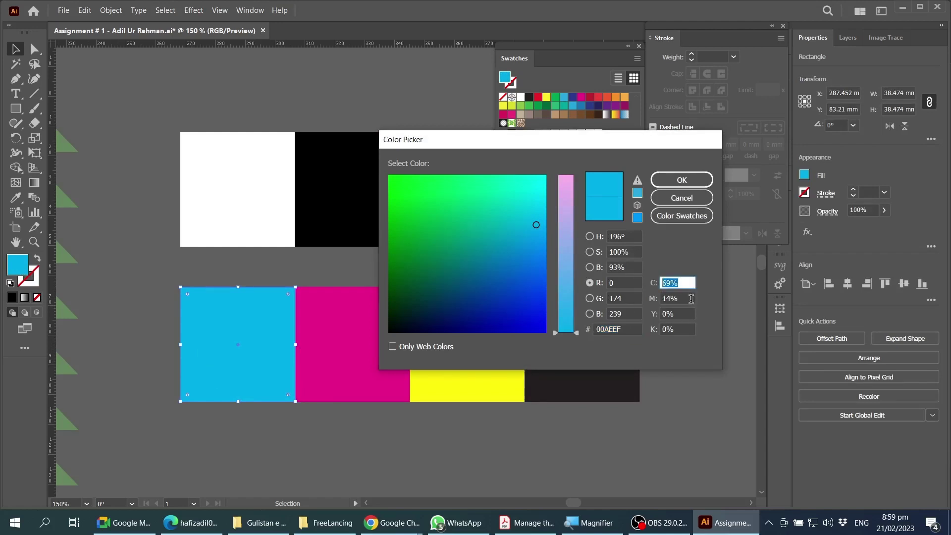
{"action": "type", "text": "100"}
{"action": "key", "text": "Tab"}
{"action": "type", "text": "0"}
{"action": "key", "text": "Tab"}
{"action": "key", "text": "Tab"}
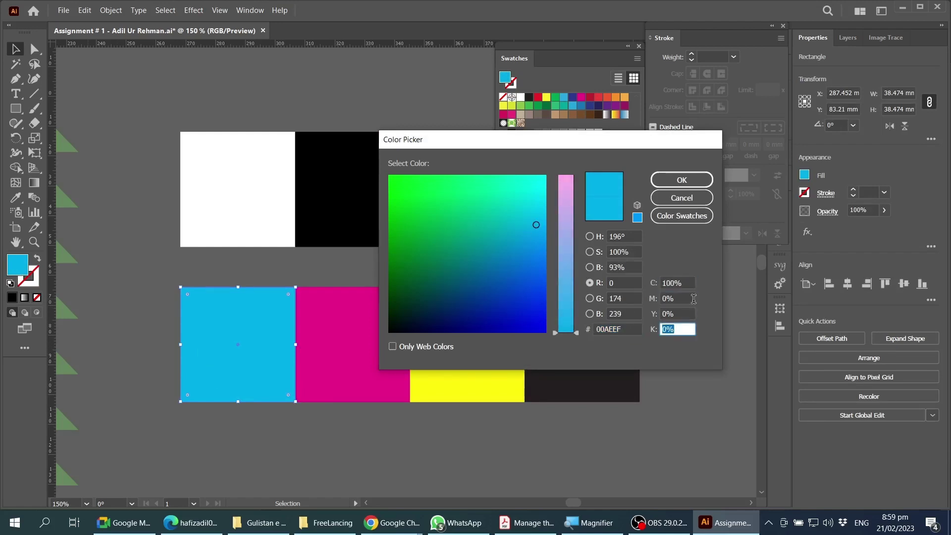
{"action": "left_click", "coordinate": [682, 179]}
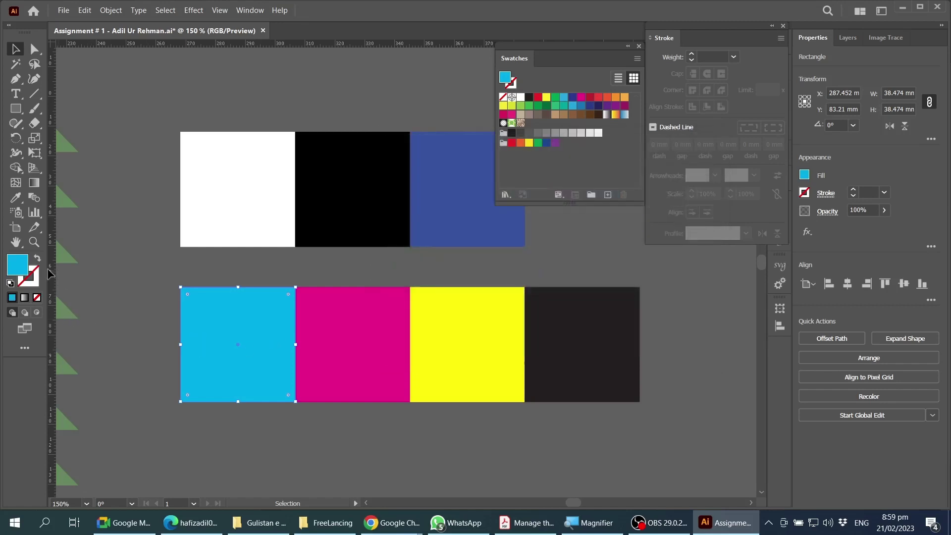
Re-enter C 100% and M 0% as the fill of the lower row's cyan square.
{"action": "double_click", "coordinate": [16, 266]}
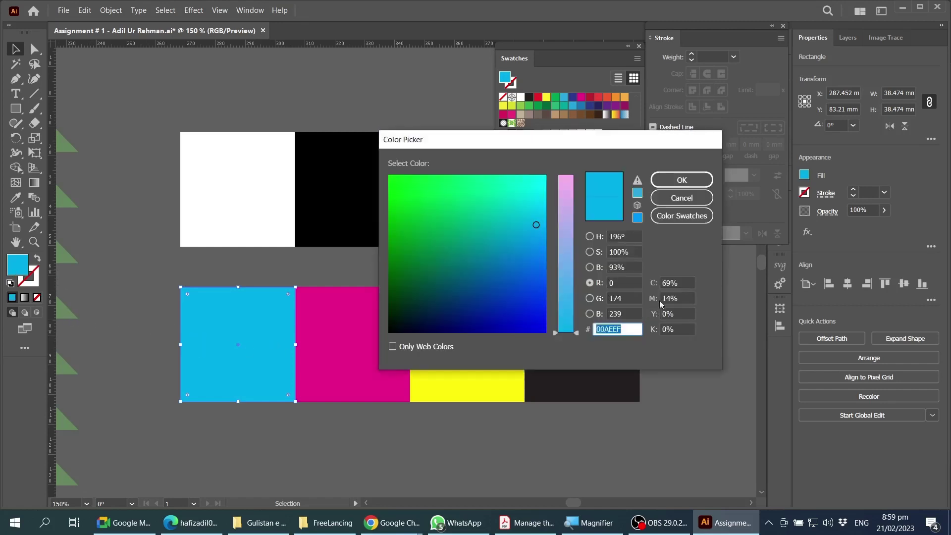
{"action": "left_click", "coordinate": [686, 283]}
{"action": "double_click", "coordinate": [674, 284]}
{"action": "type", "text": "100"}
{"action": "key", "text": "Tab"}
{"action": "type", "text": "0"}
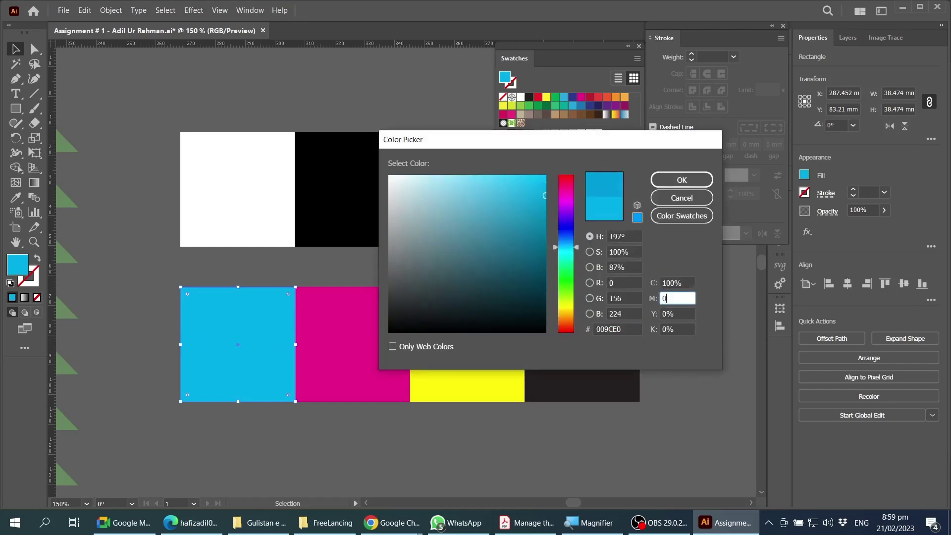
{"action": "key", "text": "Tab"}
{"action": "key", "text": "Tab"}
{"action": "left_click", "coordinate": [671, 181]}
Lighten the lower row's cyan square with a fill of C 50%, M 0%, Y 0% and K 0%.
{"action": "scroll", "coordinate": [265, 419], "scroll_direction": "up", "scroll_amount": 1}
{"action": "double_click", "coordinate": [22, 266]}
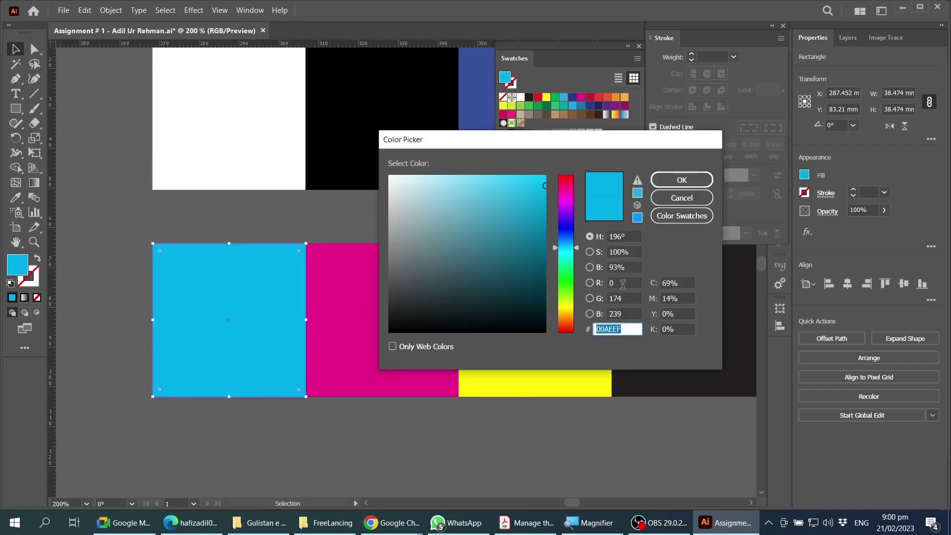
{"action": "left_click_drag", "start_coordinate": [687, 281], "coordinate": [654, 283]}
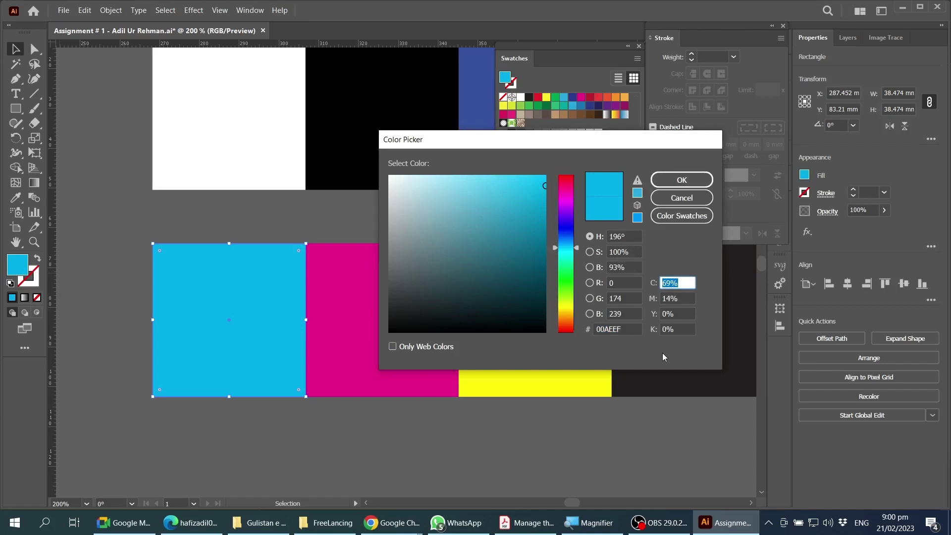
{"action": "type", "text": "50"}
{"action": "key", "text": "Tab"}
{"action": "type", "text": "0"}
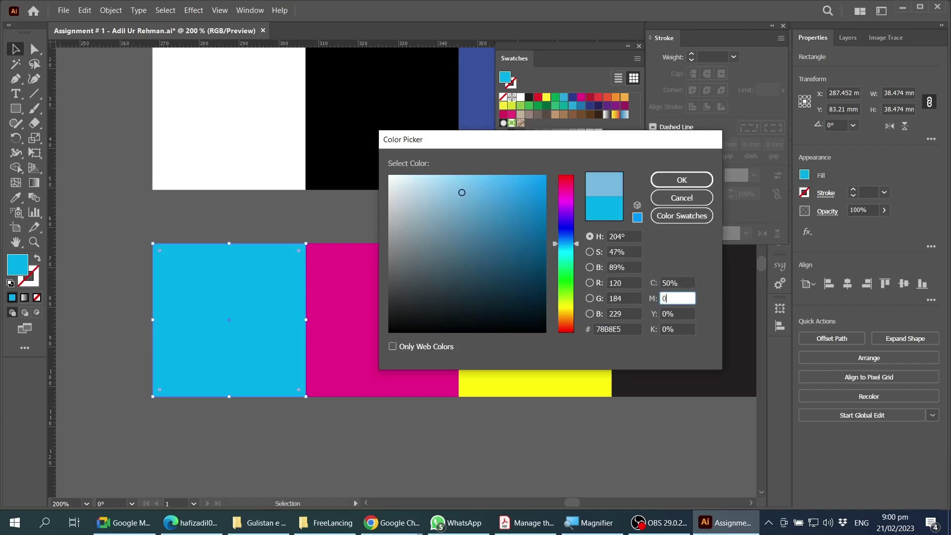
{"action": "key", "text": "Tab"}
{"action": "key", "text": "Tab"}
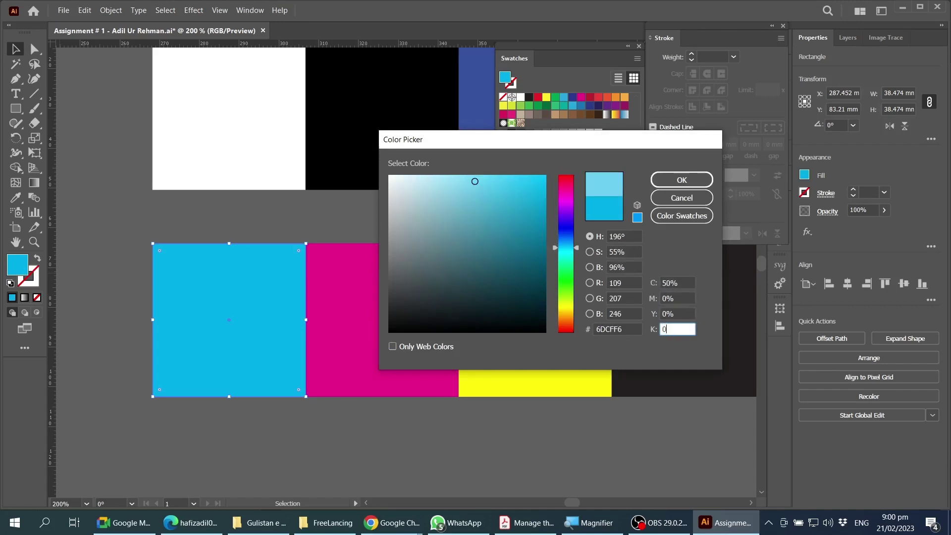
{"action": "left_click", "coordinate": [689, 181]}
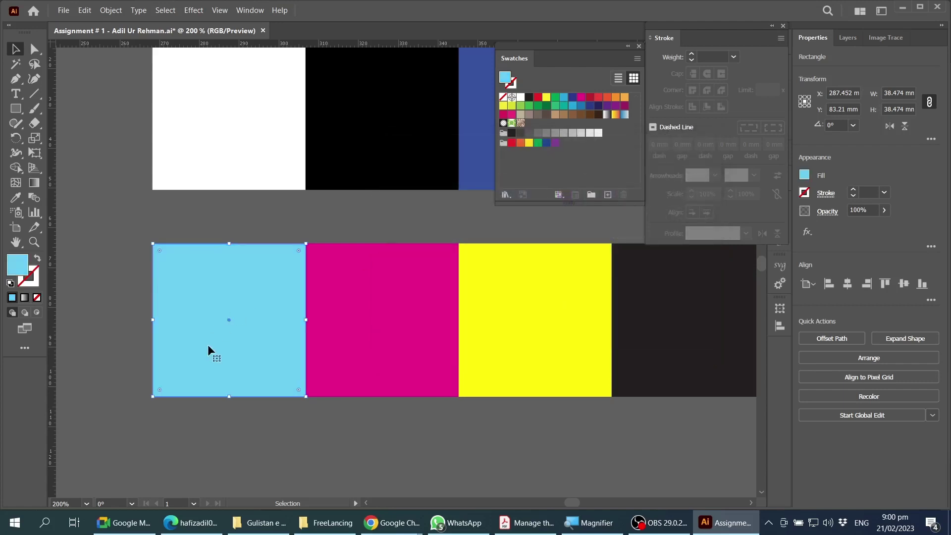
Lighten the lower row's magenta square with a fill of C 0% and M 25%, and deselect it.
{"action": "left_click", "coordinate": [373, 314]}
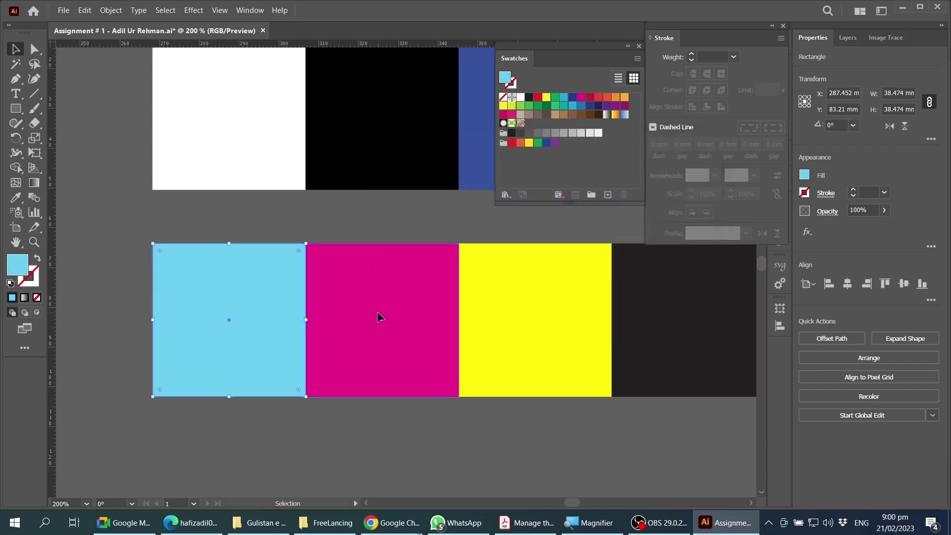
{"action": "double_click", "coordinate": [8, 264]}
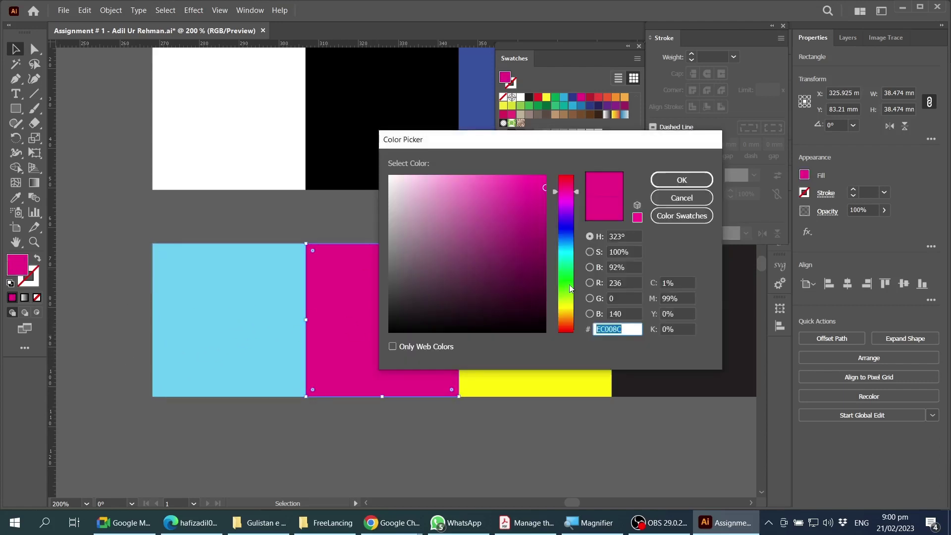
{"action": "key", "text": "Tab"}
{"action": "key", "text": "Tab"}
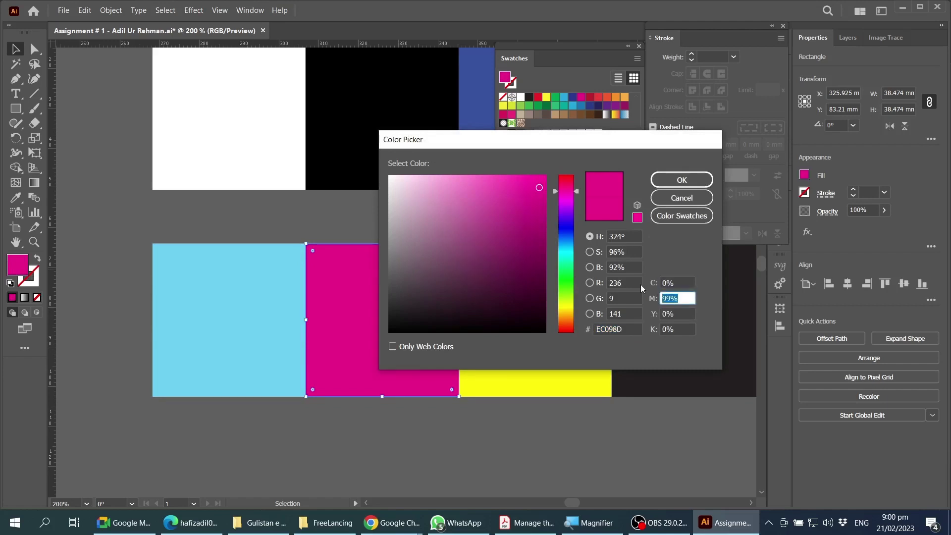
{"action": "type", "text": "25"}
{"action": "key", "text": "Tab"}
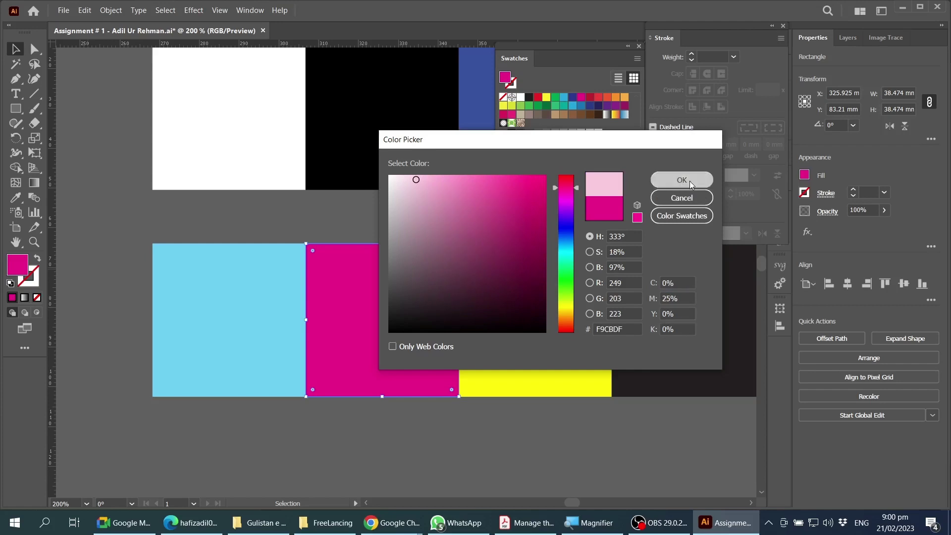
{"action": "left_click", "coordinate": [689, 180]}
{"action": "left_click", "coordinate": [438, 435]}
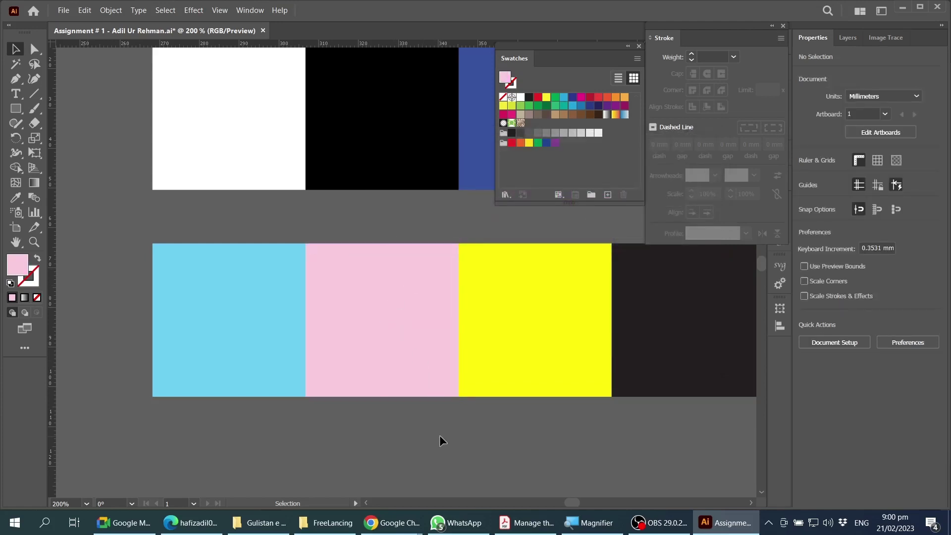
{"action": "scroll", "coordinate": [367, 395], "scroll_direction": "down", "scroll_amount": 2}
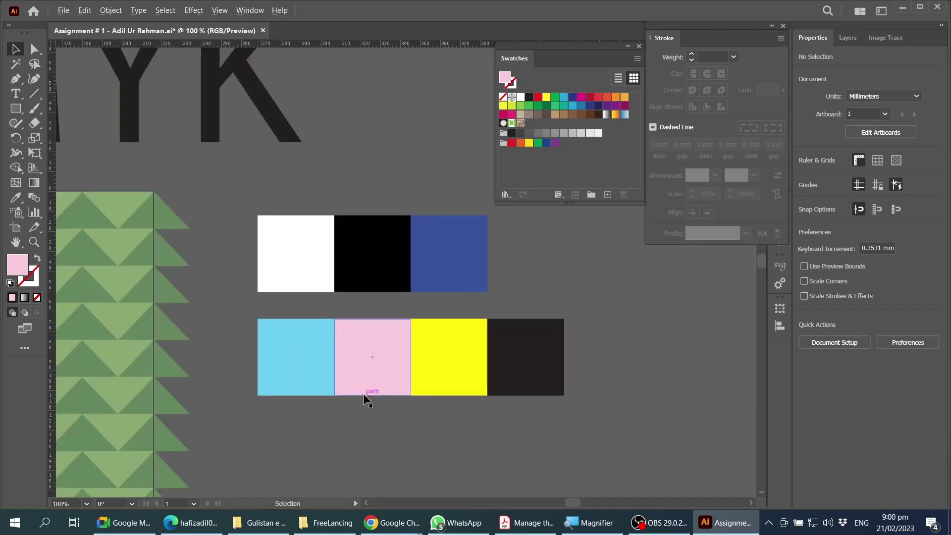
{"action": "scroll", "coordinate": [367, 396], "scroll_direction": "down", "scroll_amount": 1}
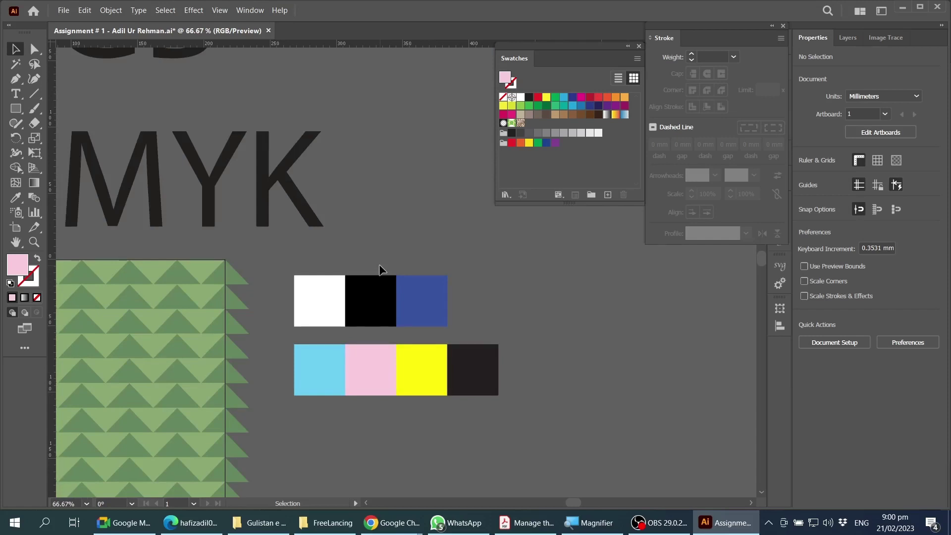
{"action": "left_click", "coordinate": [638, 60]}
{"action": "mouse_move", "coordinate": [729, 296]}
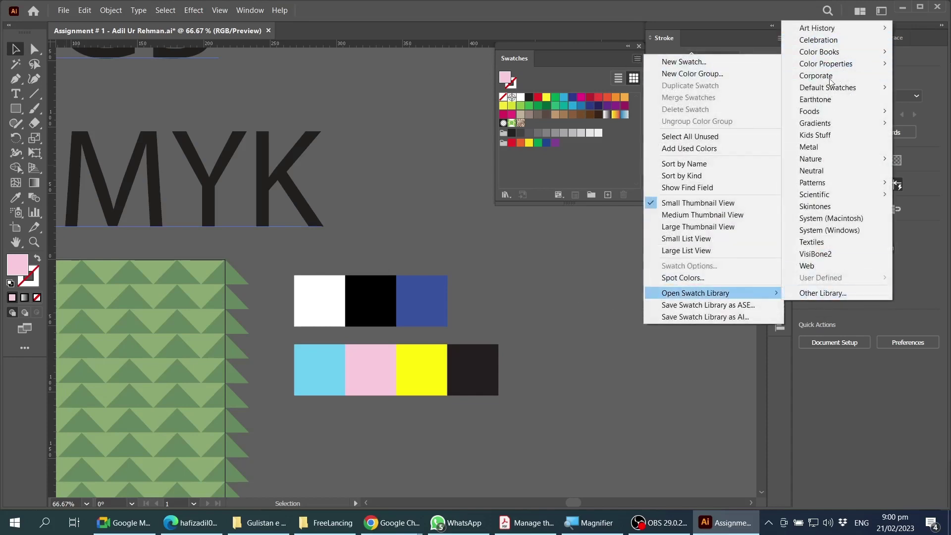
{"action": "mouse_move", "coordinate": [834, 202]}
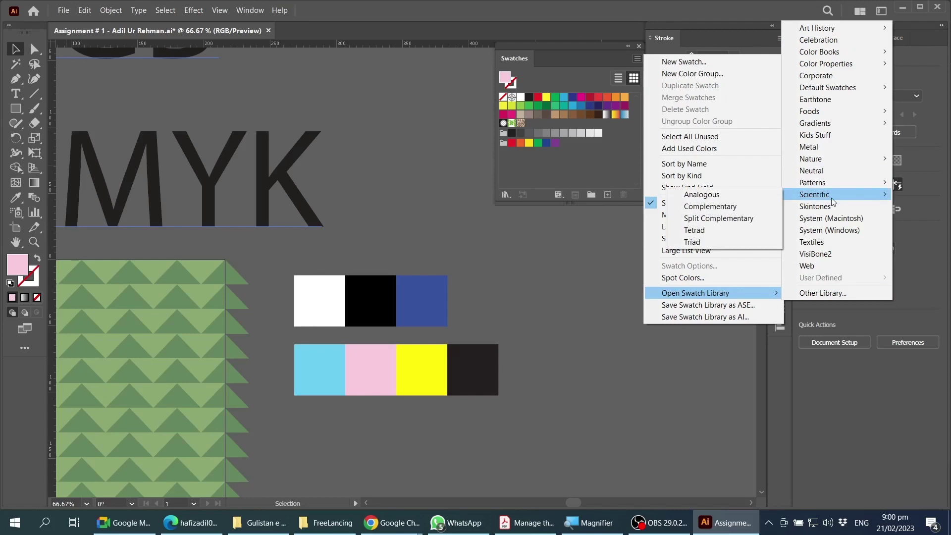
{"action": "left_click", "coordinate": [591, 343]}
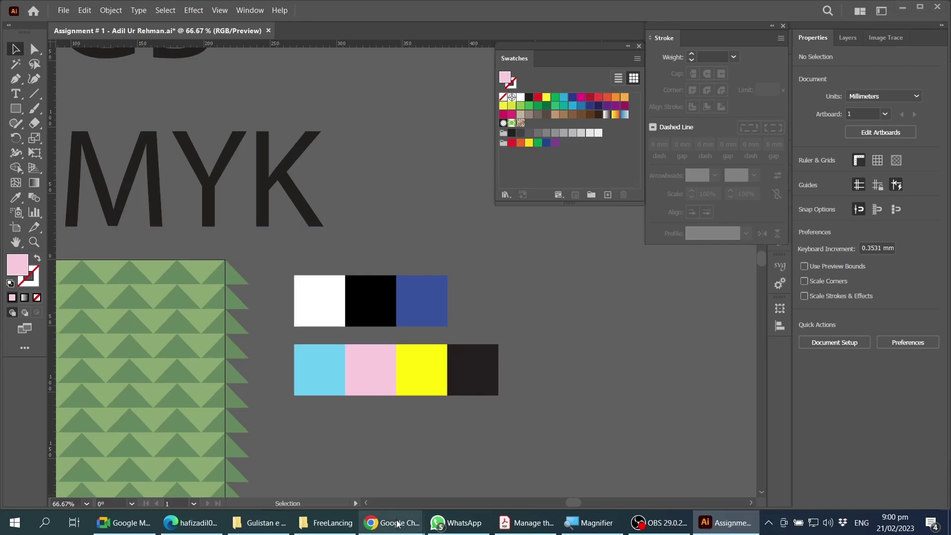
Switch to Google Chrome, open coolors.co and accept the site's cookies.
{"action": "mouse_move", "coordinate": [398, 524]}
{"action": "left_click", "coordinate": [394, 487]}
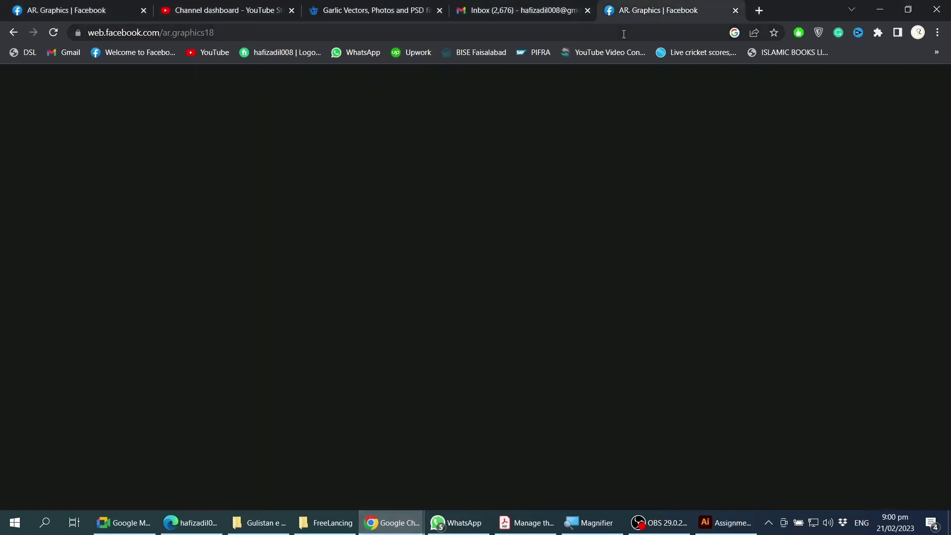
{"action": "left_click", "coordinate": [624, 34]}
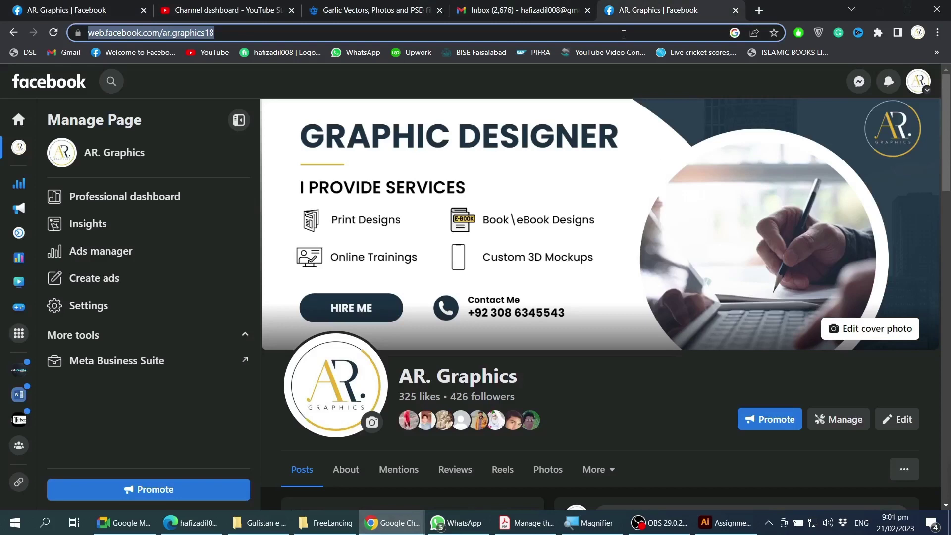
{"action": "type", "text": "co"}
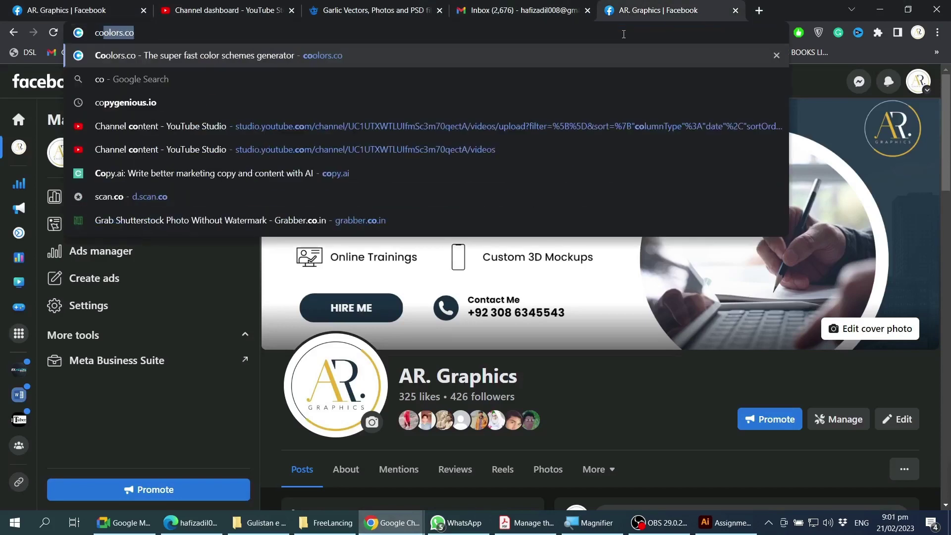
{"action": "type", "text": "olors."}
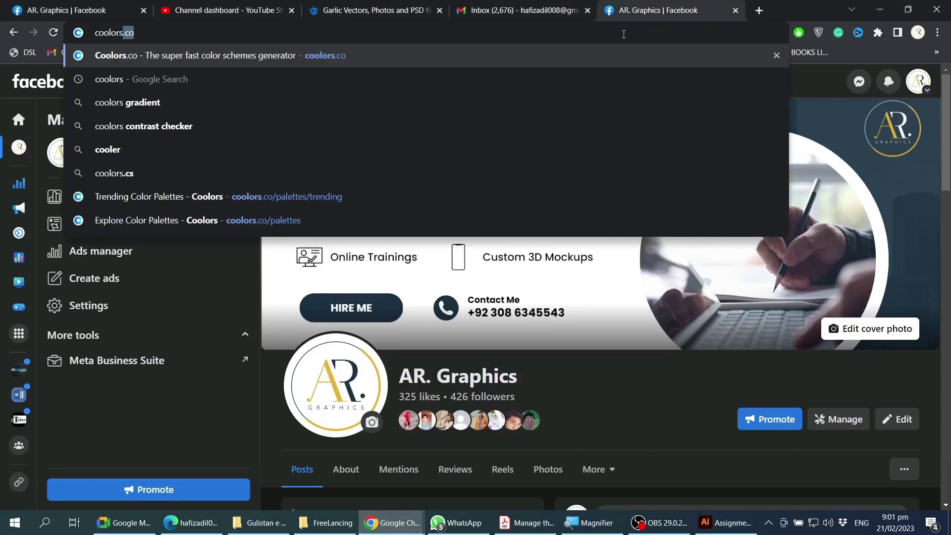
{"action": "type", "text": "co"}
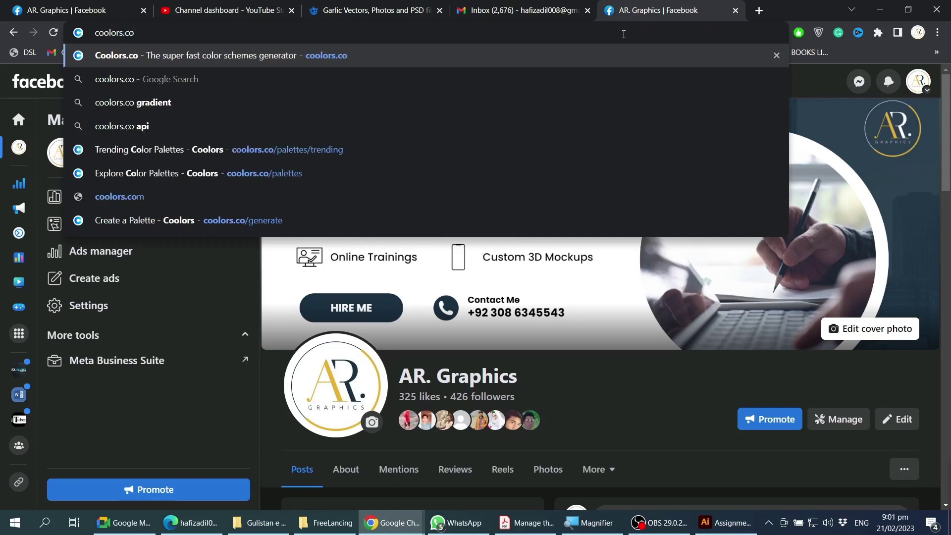
{"action": "key", "text": "Return"}
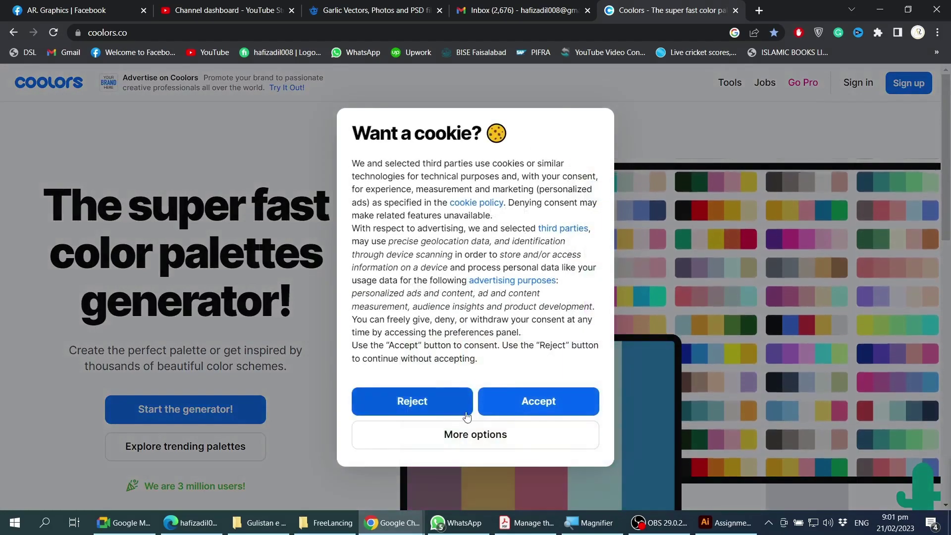
{"action": "left_click", "coordinate": [492, 400]}
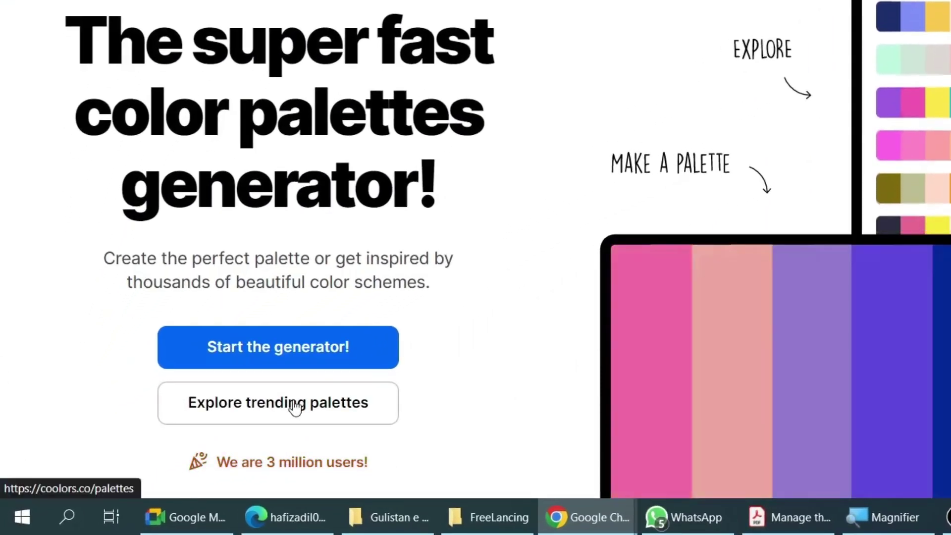
Open the trending color palettes on Coolors and browse through the color schemes.
{"action": "left_click", "coordinate": [295, 404]}
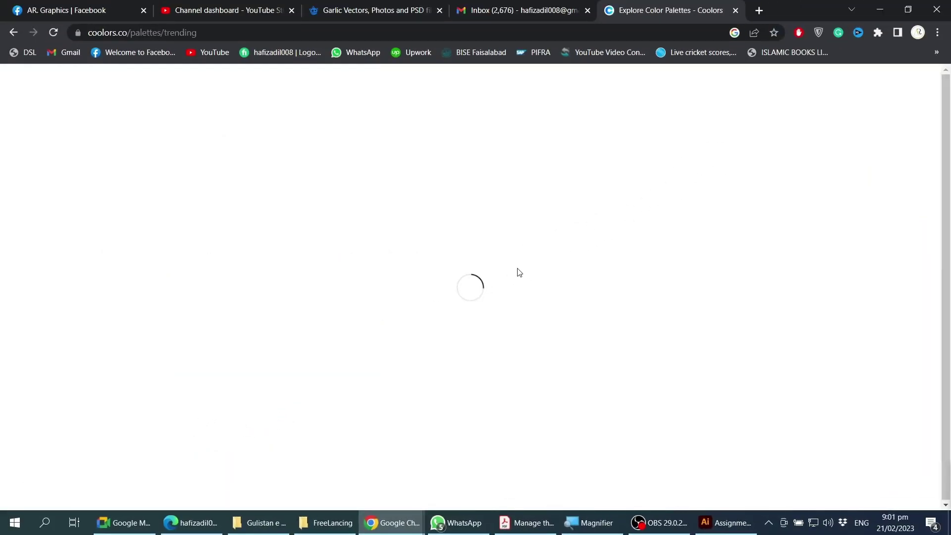
{"action": "scroll", "coordinate": [923, 290], "scroll_direction": "down", "scroll_amount": 1}
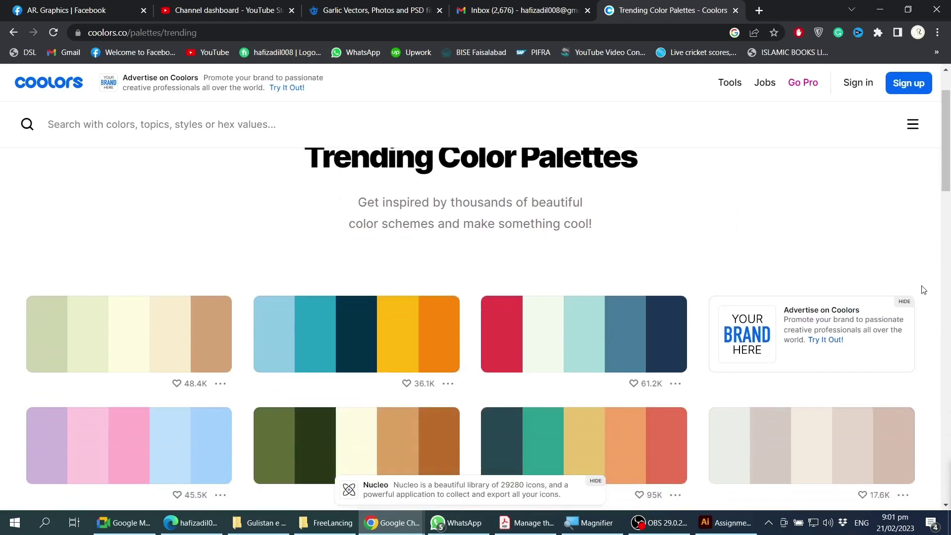
{"action": "scroll", "coordinate": [923, 290], "scroll_direction": "down", "scroll_amount": 2}
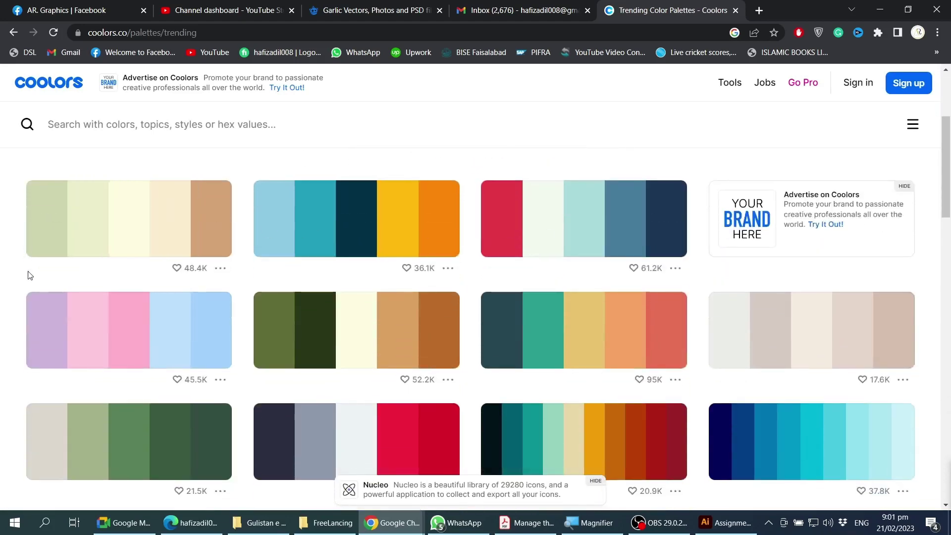
{"action": "scroll", "coordinate": [376, 281], "scroll_direction": "down", "scroll_amount": 8}
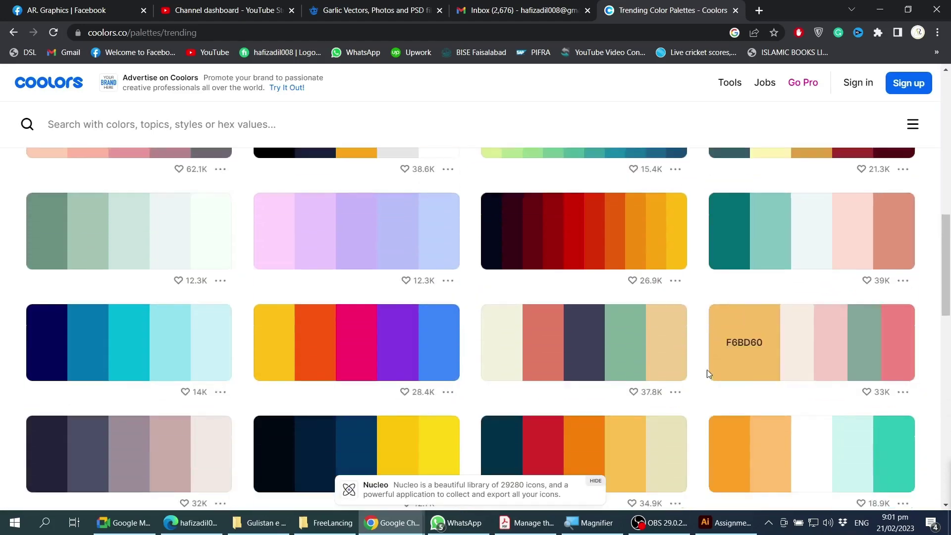
Look through the rest of the trending palettes and filter them by the Summer topic.
{"action": "scroll", "coordinate": [700, 374], "scroll_direction": "down", "scroll_amount": 8}
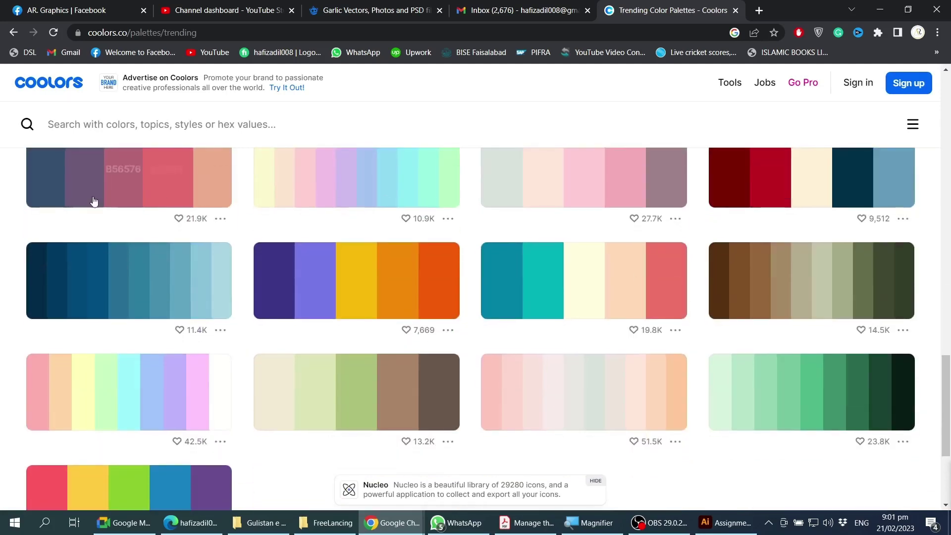
{"action": "scroll", "coordinate": [932, 315], "scroll_direction": "down", "scroll_amount": 5}
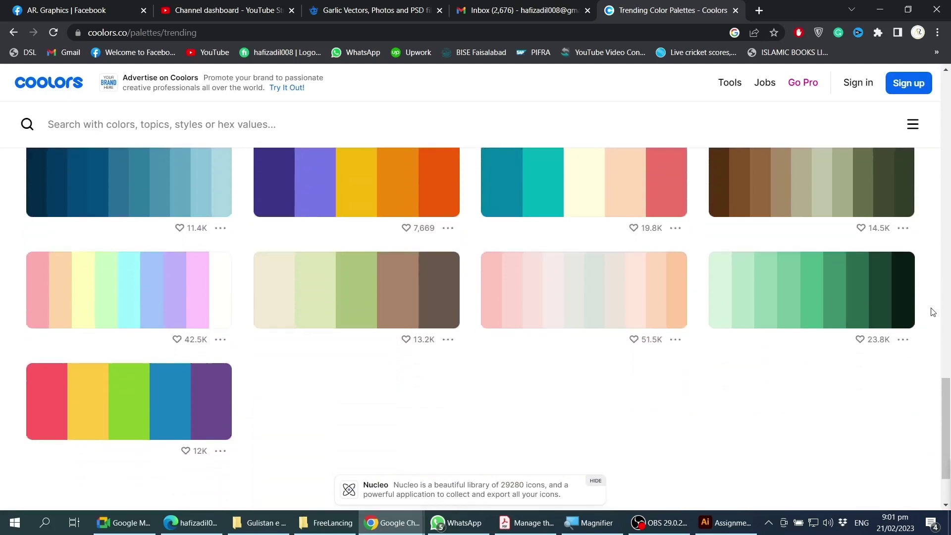
{"action": "scroll", "coordinate": [932, 321], "scroll_direction": "up", "scroll_amount": 12}
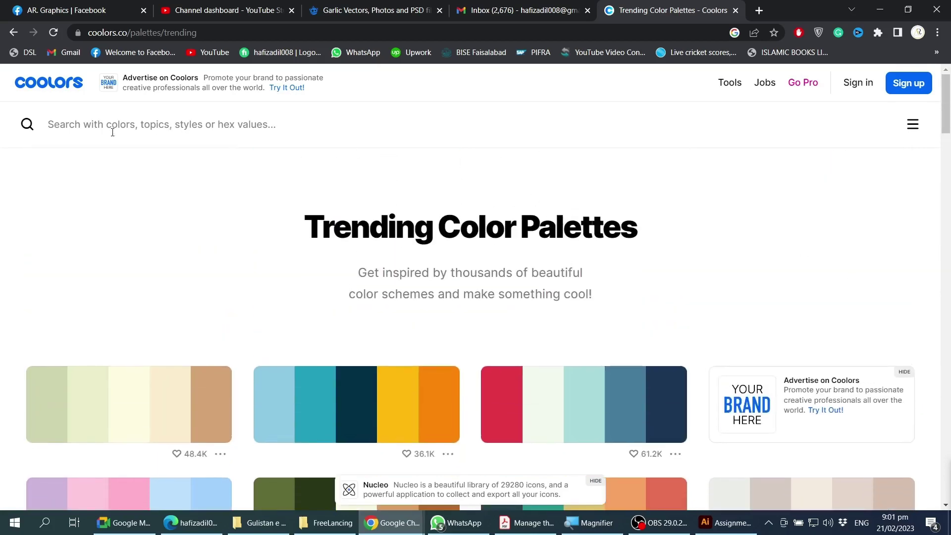
{"action": "left_click", "coordinate": [87, 127]}
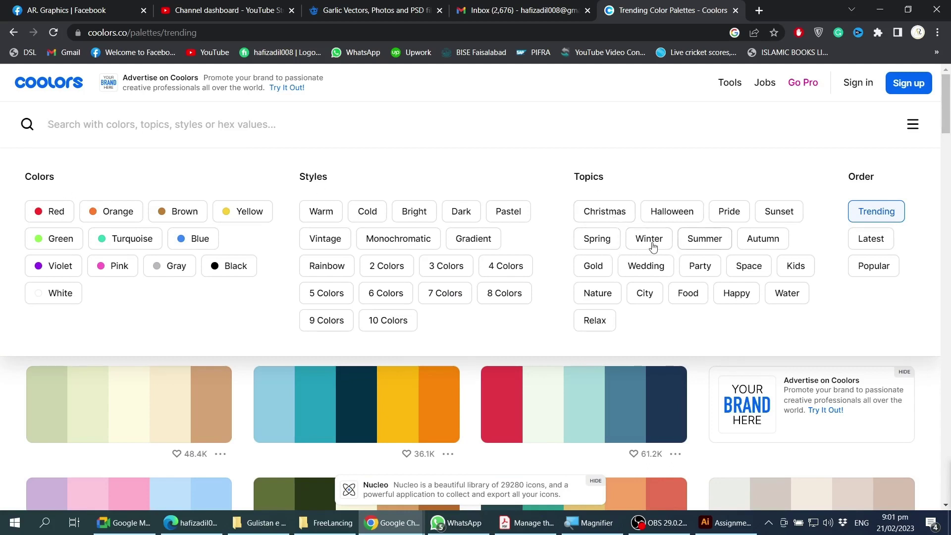
{"action": "left_click", "coordinate": [709, 244]}
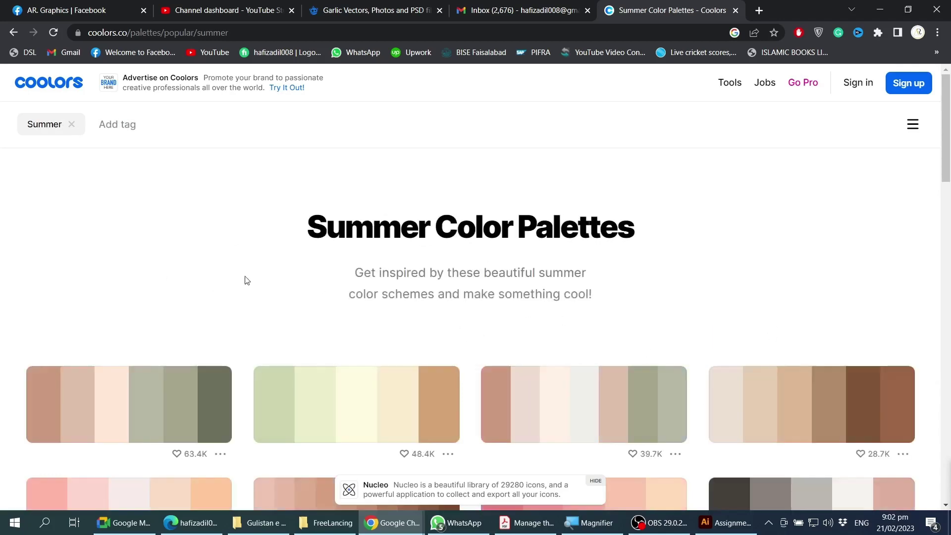
Browse the summer color palettes for a suitable color scheme.
{"action": "scroll", "coordinate": [375, 354], "scroll_direction": "down", "scroll_amount": 2}
{"action": "scroll", "coordinate": [736, 365], "scroll_direction": "down", "scroll_amount": 5}
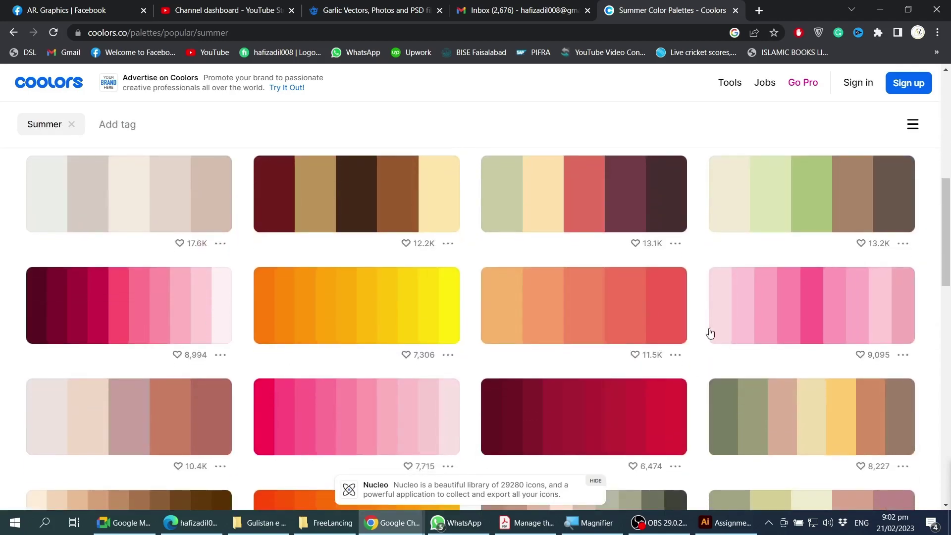
{"action": "scroll", "coordinate": [723, 333], "scroll_direction": "up", "scroll_amount": 2}
{"action": "scroll", "coordinate": [694, 322], "scroll_direction": "up", "scroll_amount": 3}
{"action": "scroll", "coordinate": [694, 322], "scroll_direction": "down", "scroll_amount": 6}
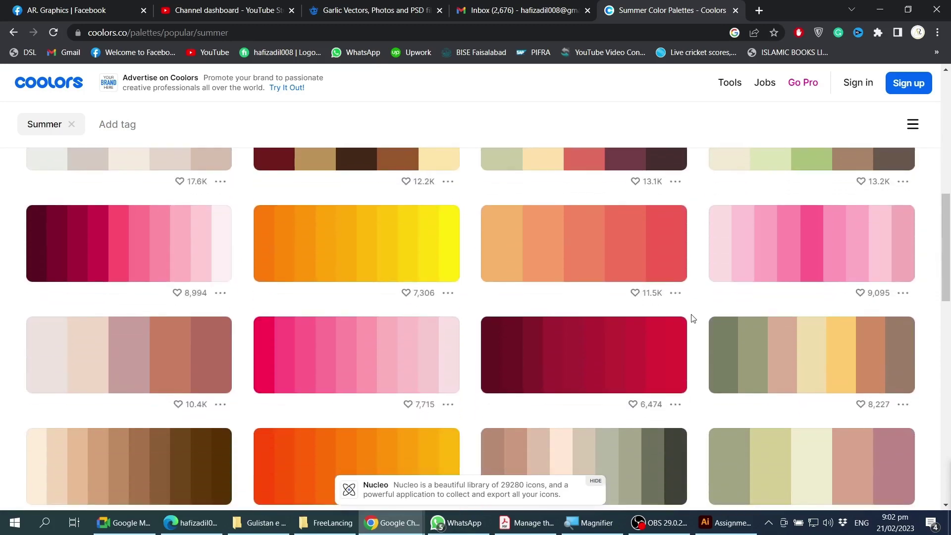
{"action": "scroll", "coordinate": [693, 316], "scroll_direction": "up", "scroll_amount": 8}
{"action": "scroll", "coordinate": [716, 250], "scroll_direction": "down", "scroll_amount": 3}
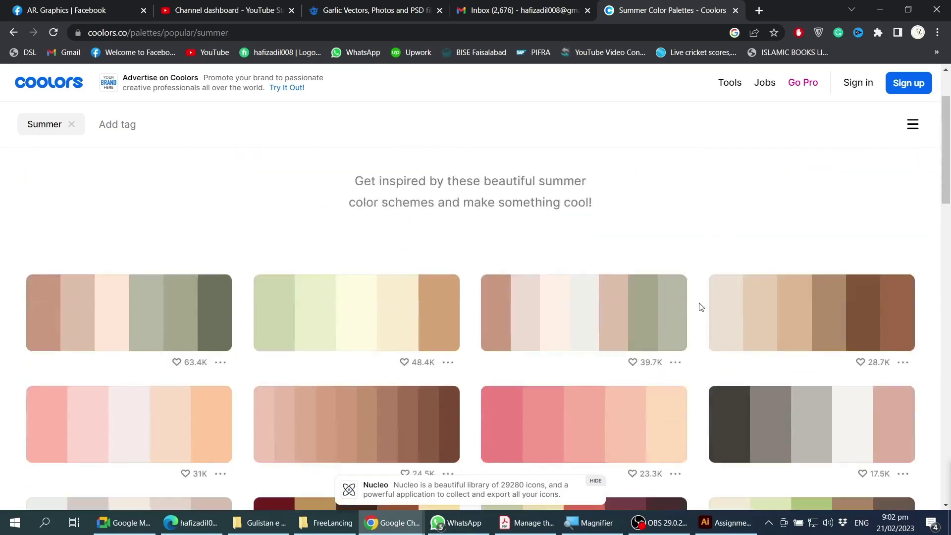
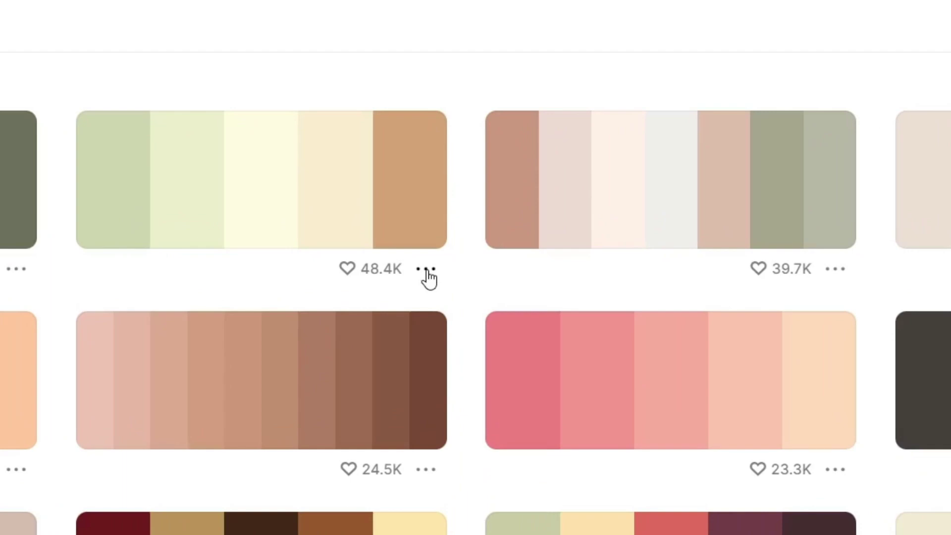
Export the summer palette of pale greens, creams and tan (48.4K likes) as a PDF, leaving title and description empty.
{"action": "left_click", "coordinate": [427, 270]}
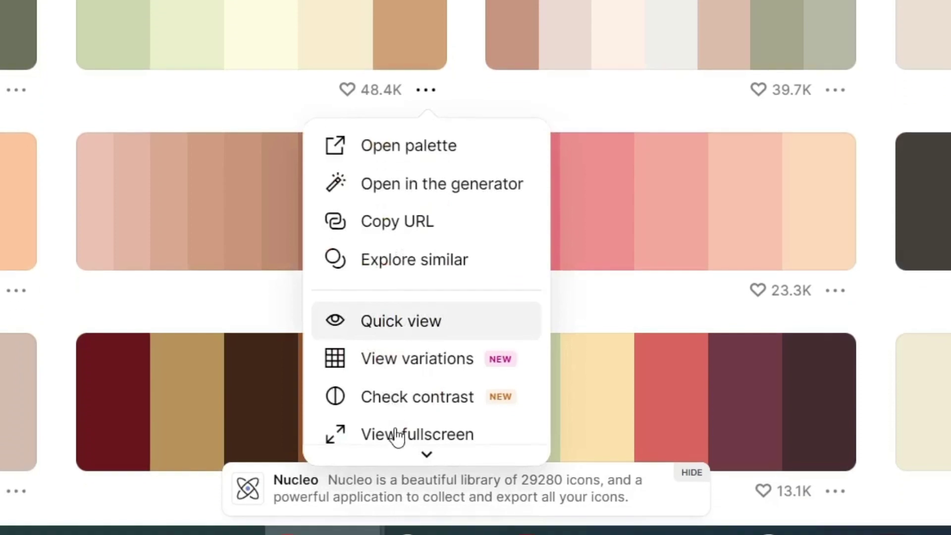
{"action": "left_click", "coordinate": [427, 90]}
{"action": "left_click", "coordinate": [427, 90]}
{"action": "scroll", "coordinate": [424, 455], "scroll_direction": "down", "scroll_amount": 1}
{"action": "scroll", "coordinate": [424, 458], "scroll_direction": "down", "scroll_amount": 1}
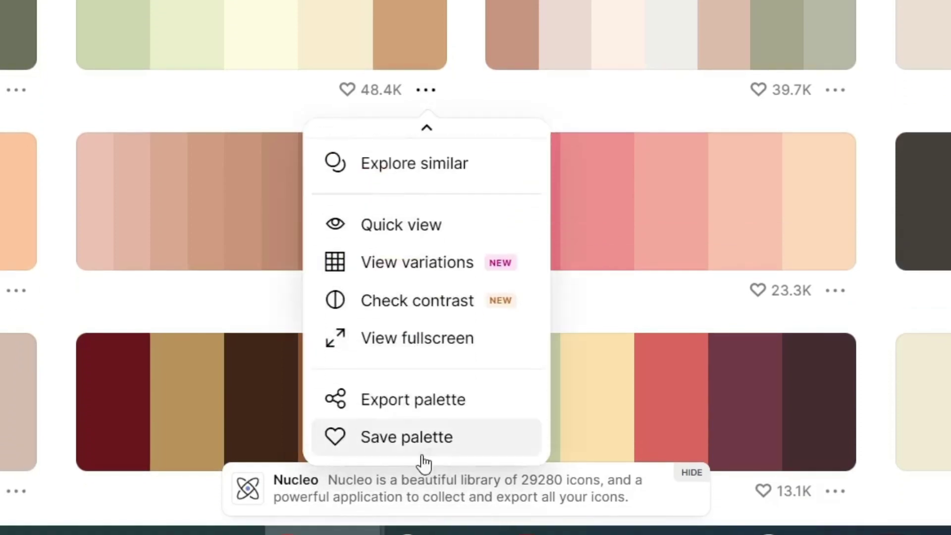
{"action": "left_click", "coordinate": [428, 402]}
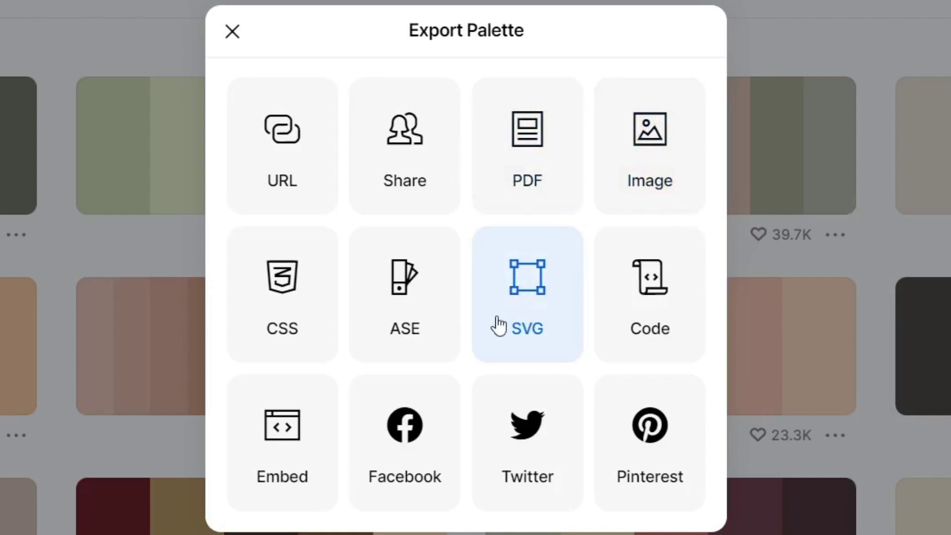
{"action": "left_click", "coordinate": [526, 147]}
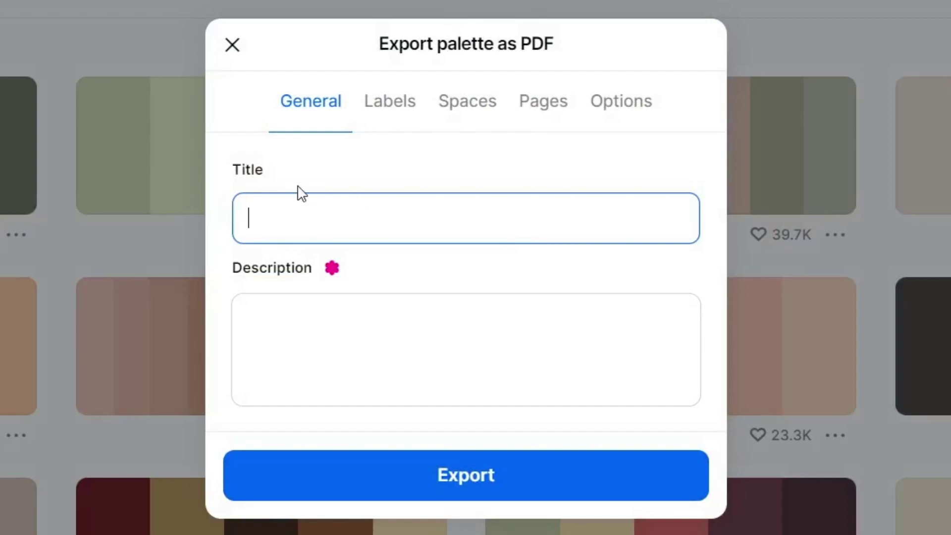
{"action": "left_click", "coordinate": [466, 480]}
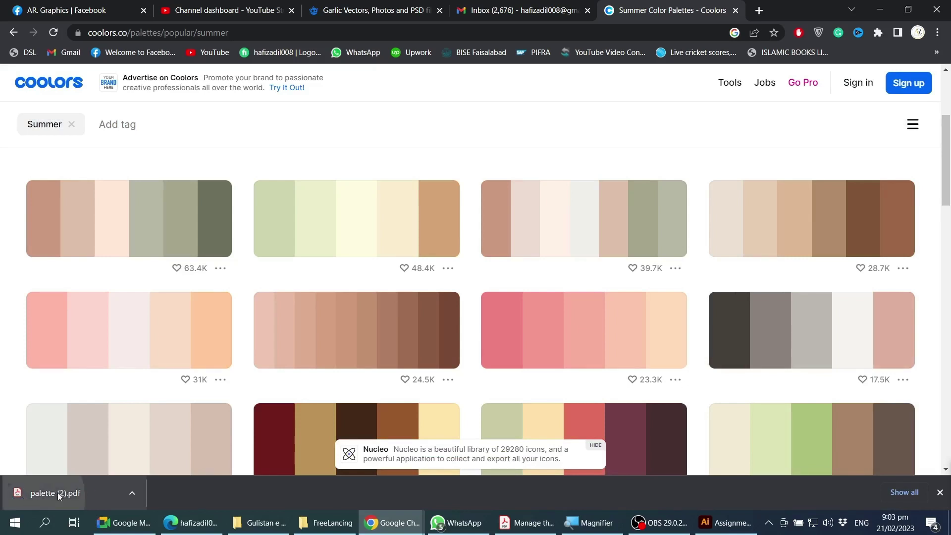
Place the downloaded palette (2).pdf into the Illustrator document beside the color squares, embed it and deselect it.
{"action": "left_click_drag", "start_coordinate": [57, 493], "coordinate": [477, 301]}
{"action": "scroll", "coordinate": [545, 336], "scroll_direction": "down", "scroll_amount": 1}
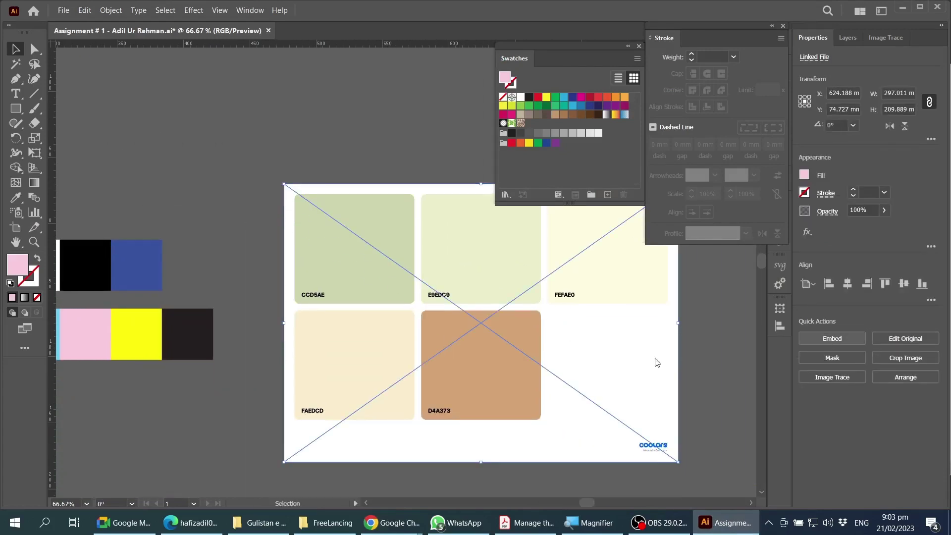
{"action": "left_click", "coordinate": [832, 339]}
{"action": "left_click", "coordinate": [510, 342]}
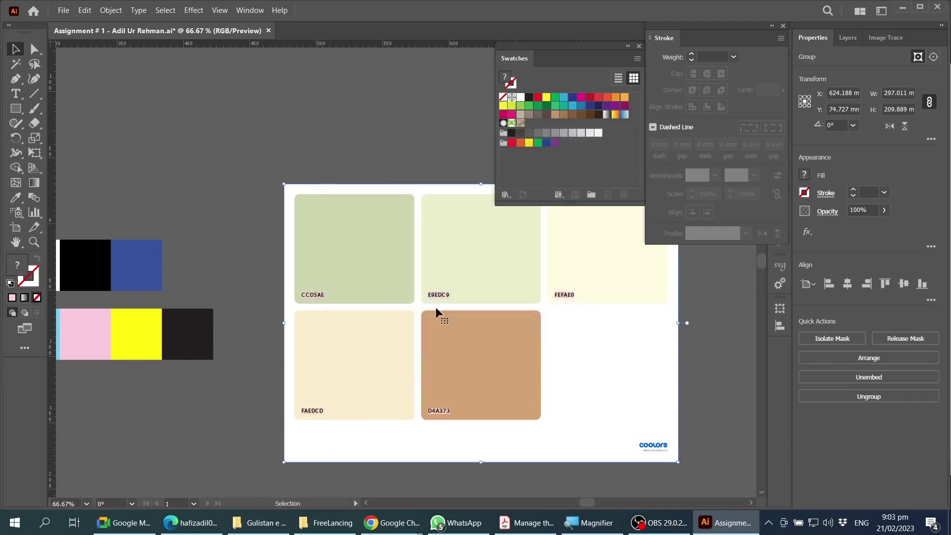
{"action": "left_click", "coordinate": [695, 302]}
{"action": "scroll", "coordinate": [567, 389], "scroll_direction": "up", "scroll_amount": 1}
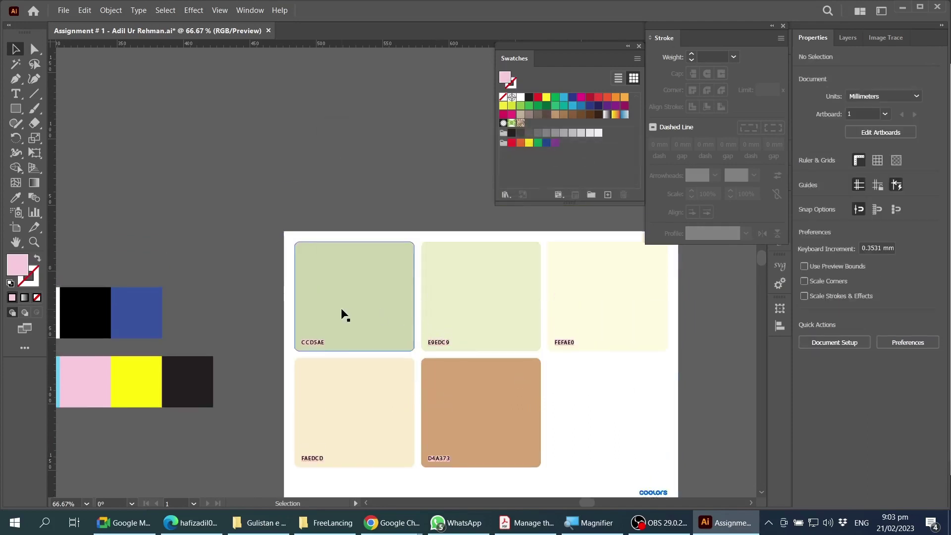
Ungroup the embedded palette completely and select its color squares one by one.
{"action": "left_click", "coordinate": [343, 329]}
{"action": "key", "text": "ctrl+shift+g"}
{"action": "key", "text": "ctrl+shift+g"}
{"action": "key", "text": "ctrl+shift+a"}
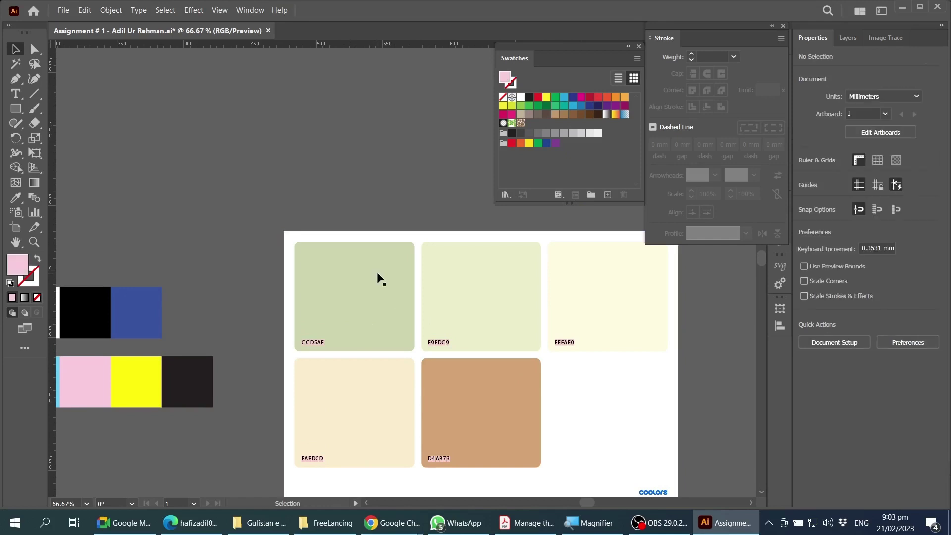
{"action": "left_click", "coordinate": [379, 279]}
{"action": "scroll", "coordinate": [423, 297], "scroll_direction": "down", "scroll_amount": 1}
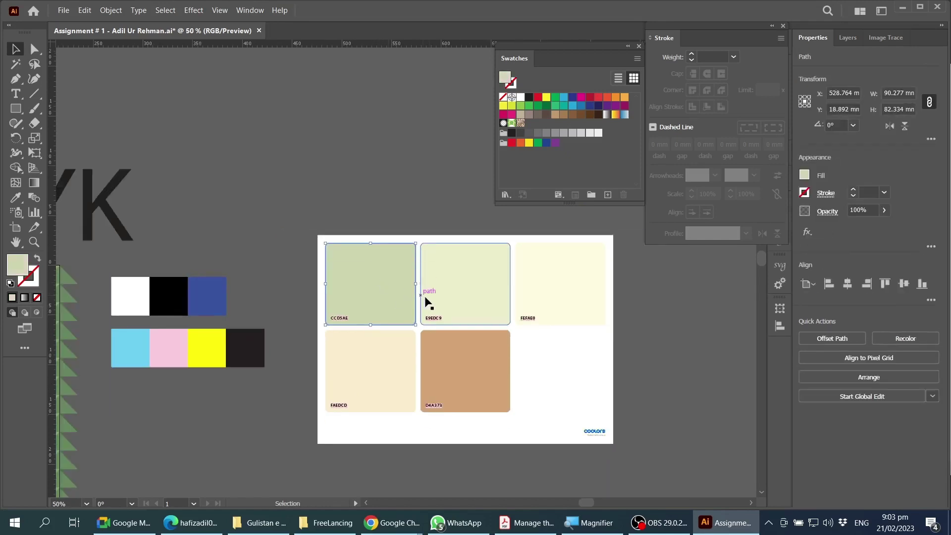
{"action": "left_click", "coordinate": [480, 291]}
{"action": "left_click", "coordinate": [388, 371]}
{"action": "left_click", "coordinate": [454, 361]}
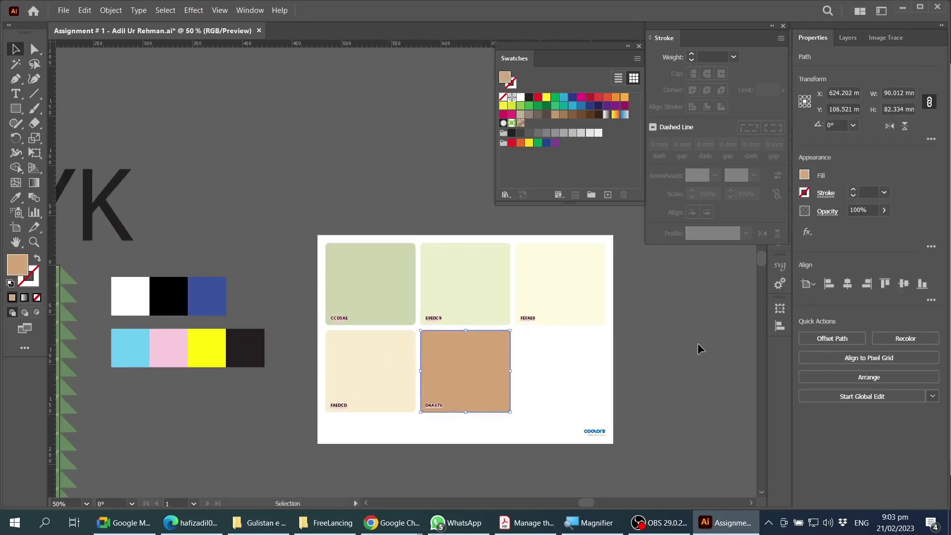
{"action": "scroll", "coordinate": [667, 370], "scroll_direction": "left", "scroll_amount": 5}
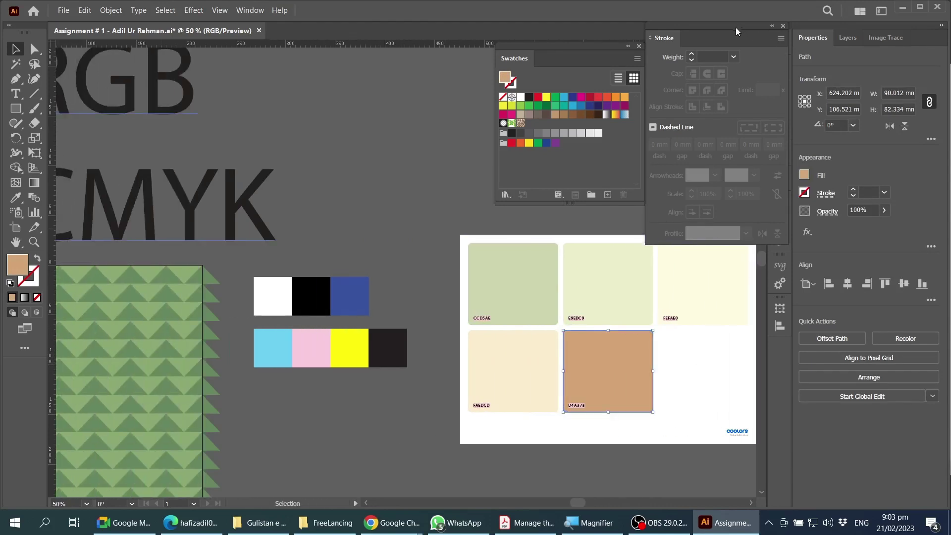
{"action": "scroll", "coordinate": [347, 203], "scroll_direction": "down", "scroll_amount": 10}
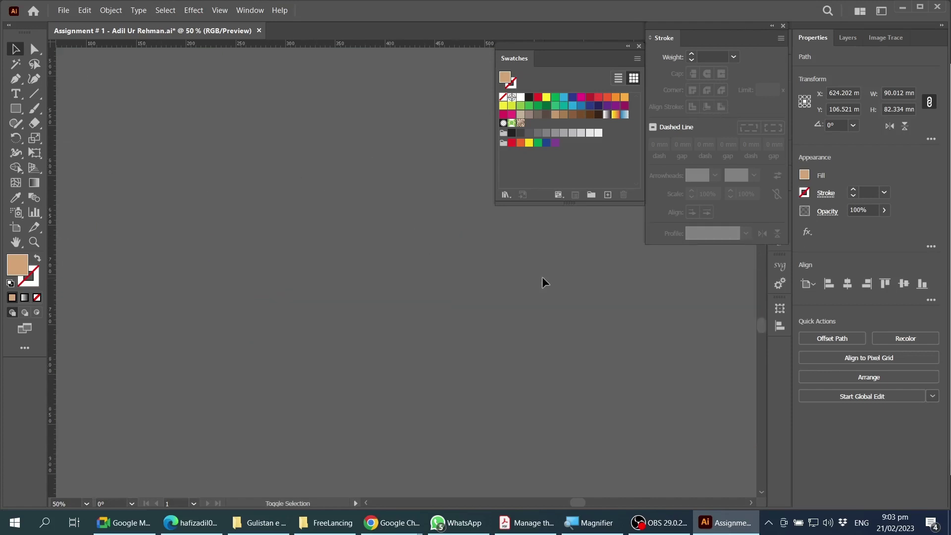
{"action": "scroll", "coordinate": [543, 276], "scroll_direction": "up", "scroll_amount": 10}
{"action": "left_click", "coordinate": [525, 274]}
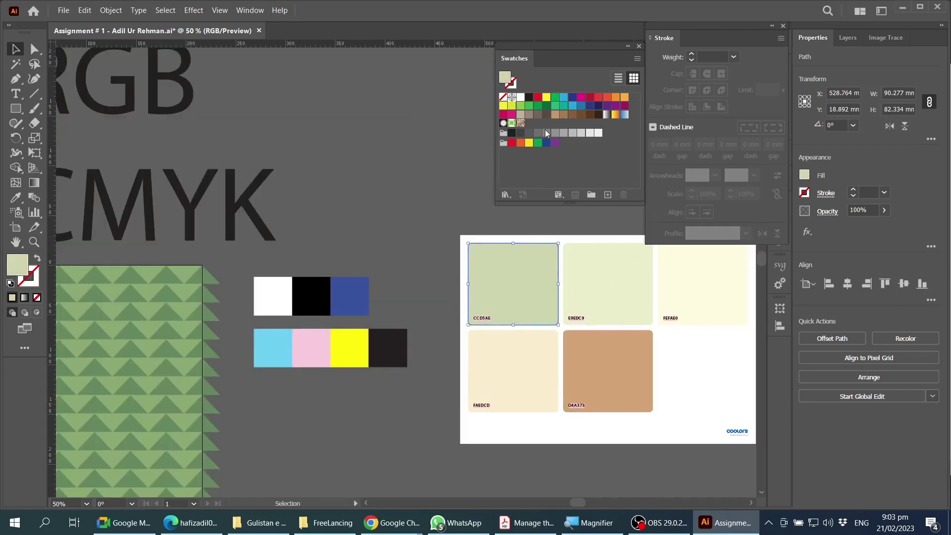
{"action": "scroll", "coordinate": [440, 258], "scroll_direction": "right", "scroll_amount": 7}
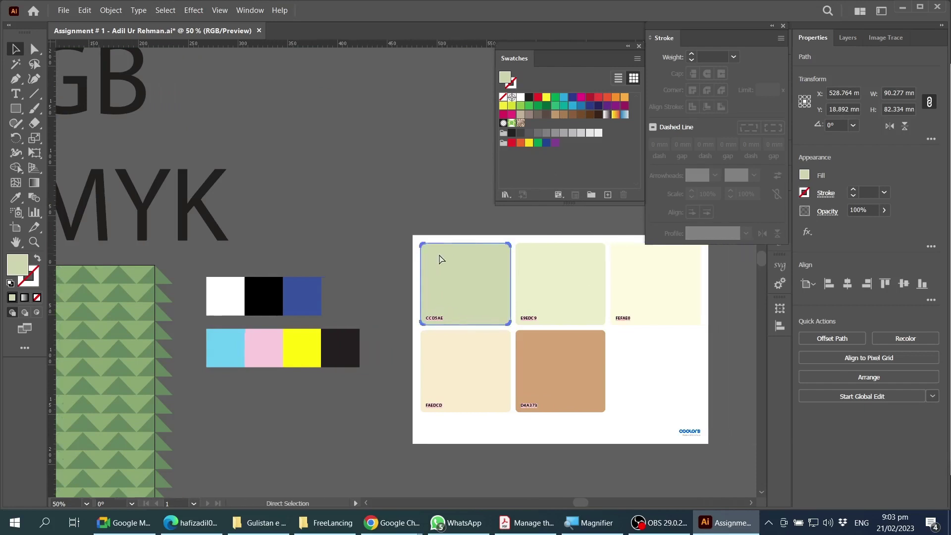
{"action": "scroll", "coordinate": [466, 346], "scroll_direction": "up", "scroll_amount": 1}
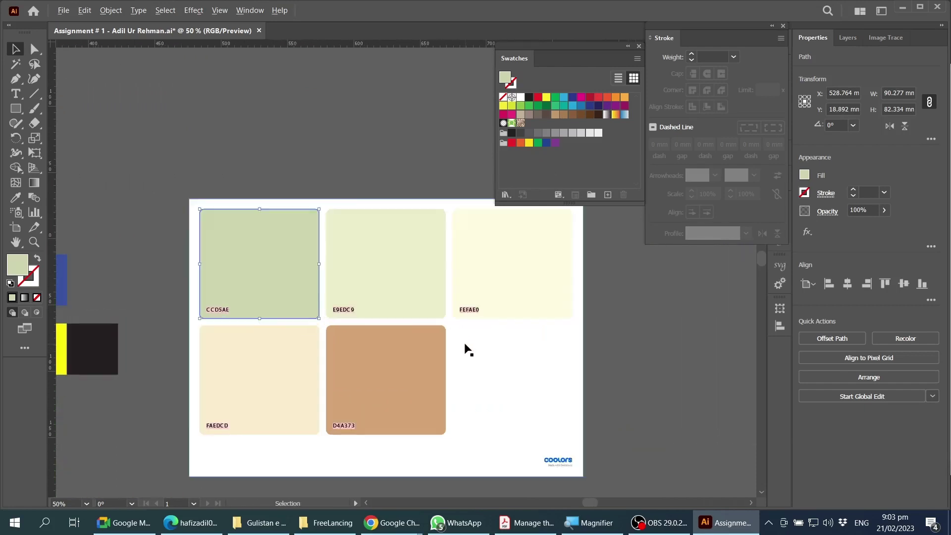
{"action": "left_click", "coordinate": [352, 278]}
{"action": "left_click", "coordinate": [501, 264]}
Select all five palette squares, add their colors to the document's swatches and deselect the squares.
{"action": "left_click", "coordinate": [265, 270]}
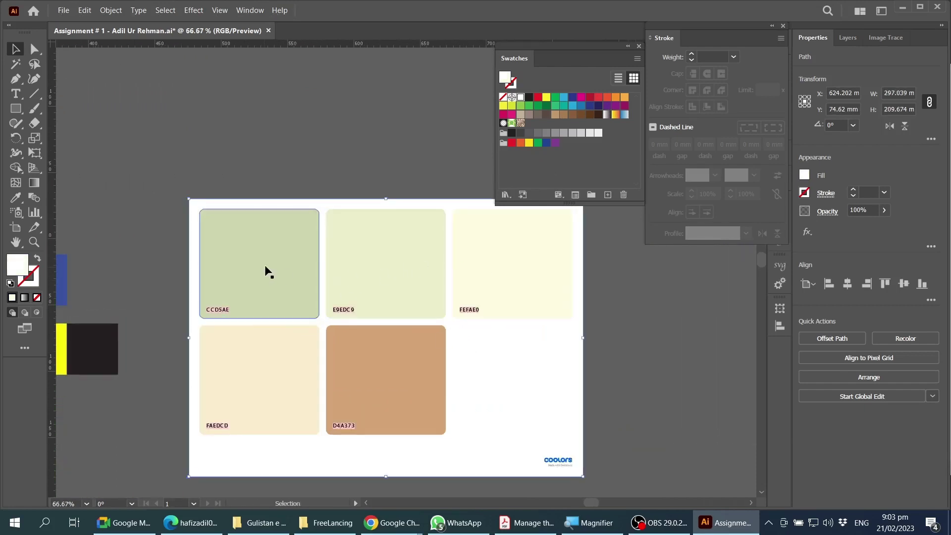
{"action": "key", "text": "v"}
{"action": "left_click", "coordinate": [346, 253], "text": "shift"}
{"action": "left_click", "coordinate": [486, 240], "text": "shift"}
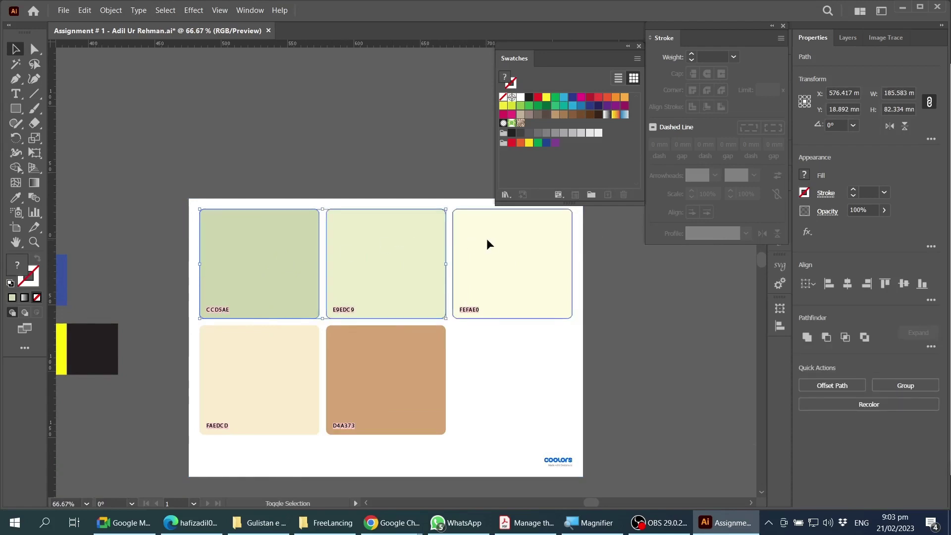
{"action": "left_click", "coordinate": [407, 358], "text": "shift"}
{"action": "left_click", "coordinate": [316, 372], "text": "shift"}
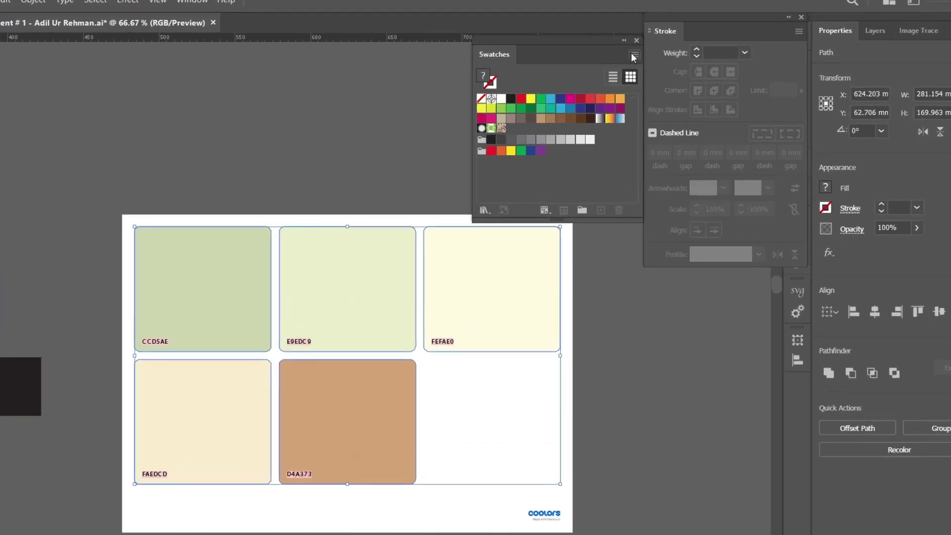
{"action": "left_click", "coordinate": [637, 59]}
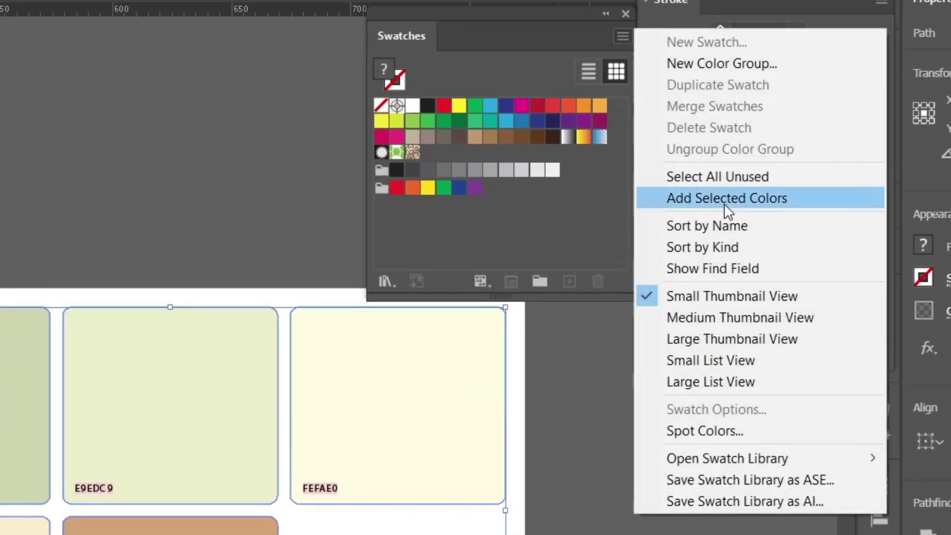
{"action": "left_click", "coordinate": [808, 200]}
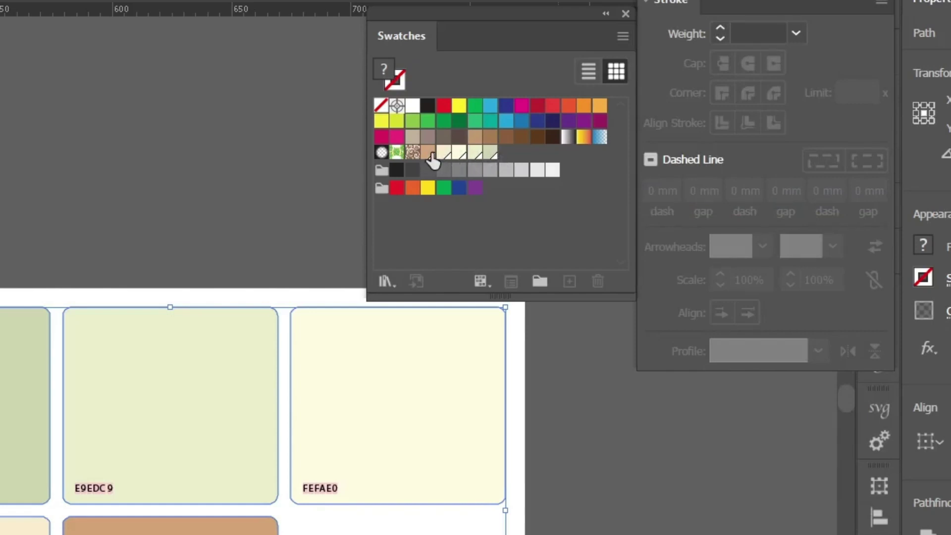
{"action": "left_click", "coordinate": [277, 151]}
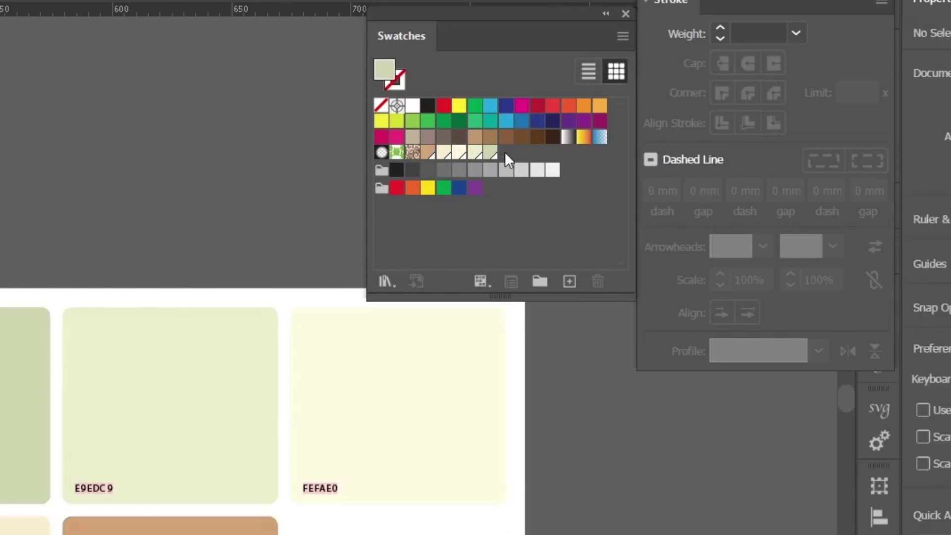
Collect the five new palette swatches, tan through sage green, into a color group named Summer Colors and deselect it.
{"action": "left_click", "coordinate": [428, 152]}
{"action": "left_click", "coordinate": [444, 152], "text": "shift"}
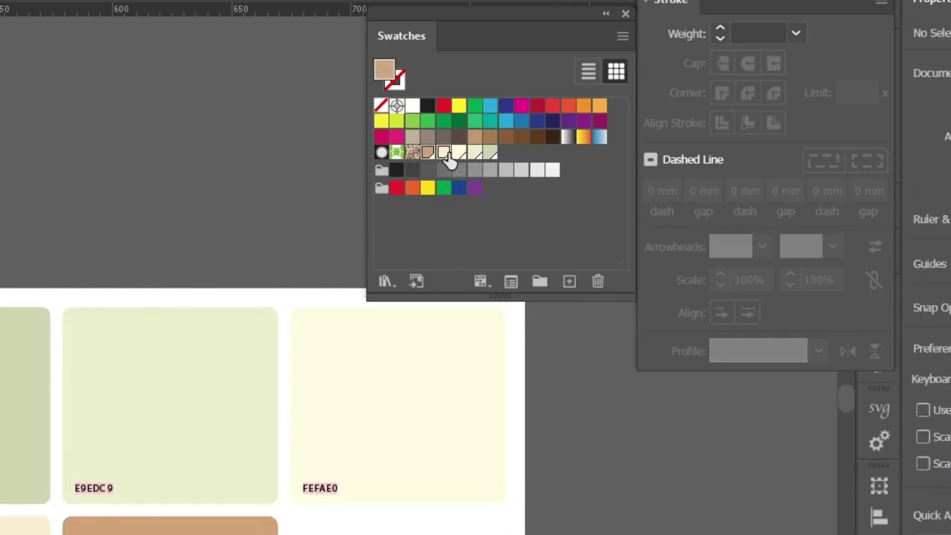
{"action": "left_click", "coordinate": [462, 153], "text": "shift"}
{"action": "left_click", "coordinate": [476, 153], "text": "shift"}
{"action": "left_click", "coordinate": [491, 153], "text": "shift"}
{"action": "left_click", "coordinate": [539, 282]}
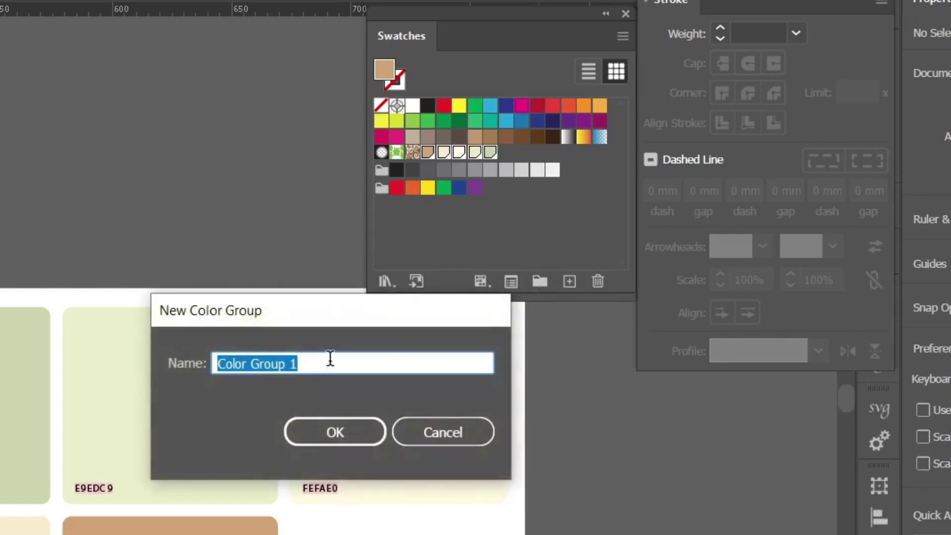
{"action": "type", "text": "S"}
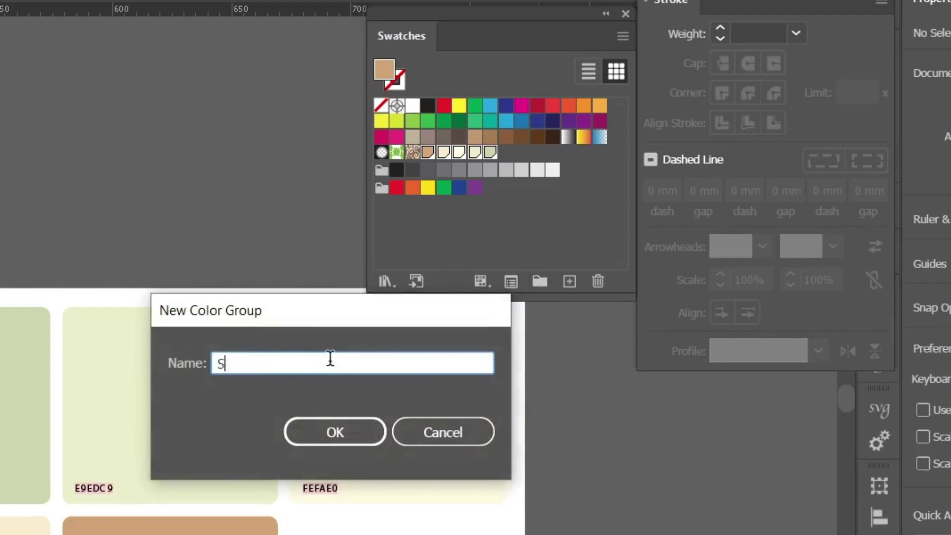
{"action": "type", "text": "ummer Colors"}
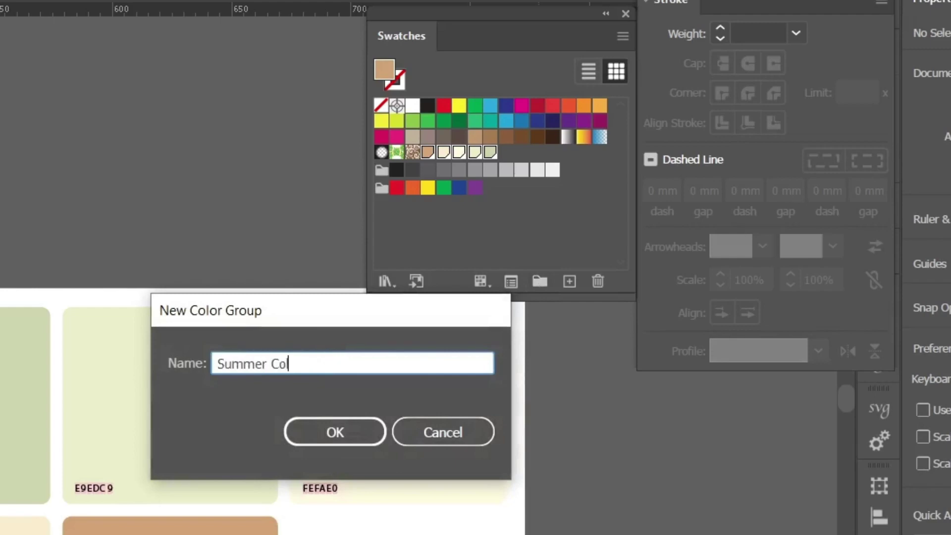
{"action": "left_click", "coordinate": [350, 439]}
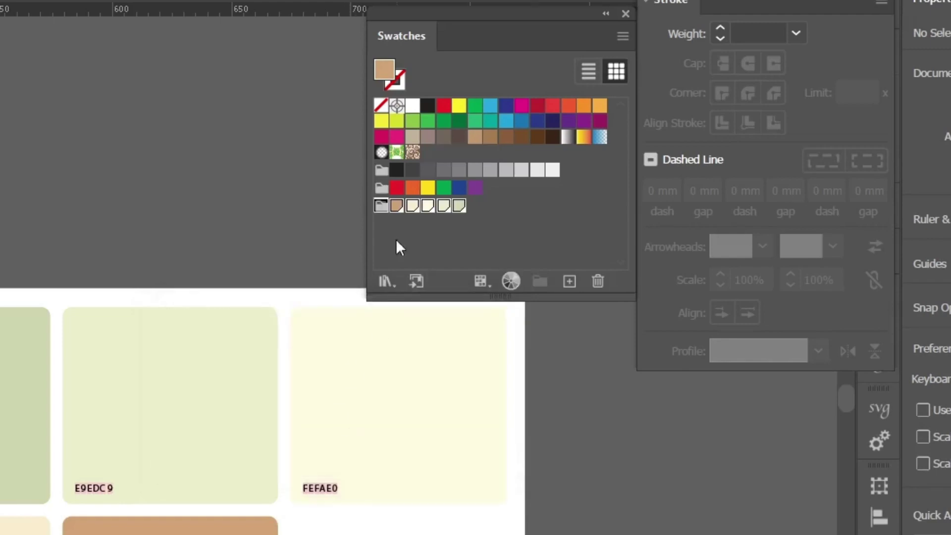
{"action": "left_click", "coordinate": [479, 248]}
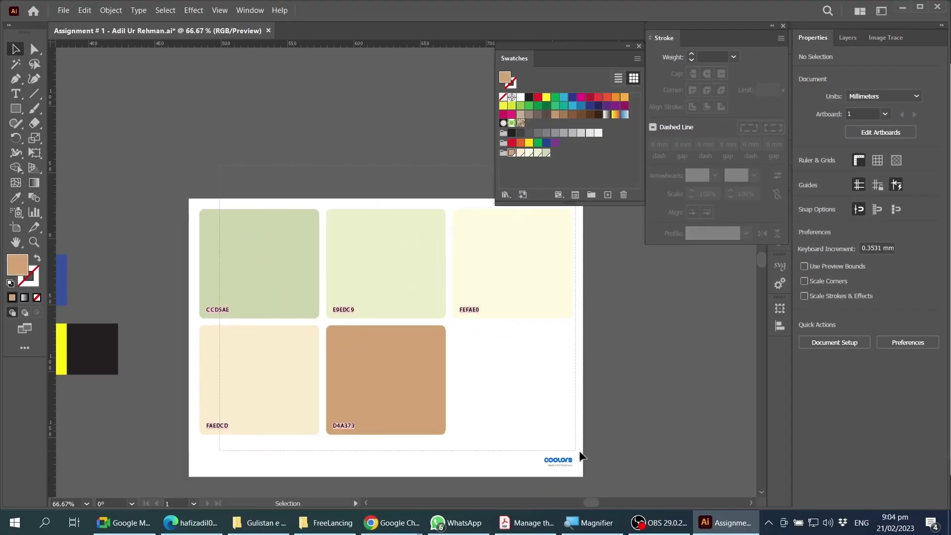
Move the Swatches panel away from the palette artwork so it sits over the Stroke panel.
{"action": "left_click_drag", "start_coordinate": [581, 454], "coordinate": [599, 462]}
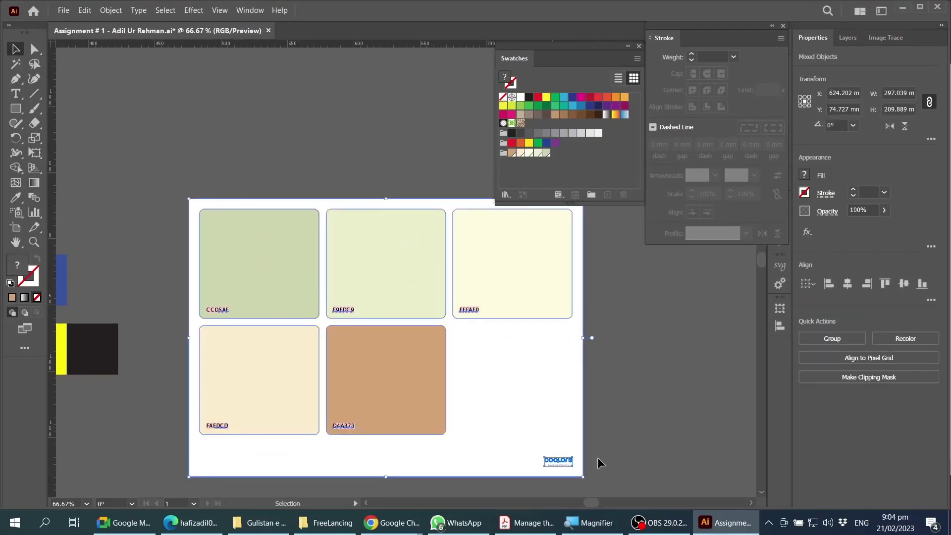
{"action": "scroll", "coordinate": [605, 374], "scroll_direction": "down", "scroll_amount": 1}
{"action": "scroll", "coordinate": [606, 374], "scroll_direction": "left", "scroll_amount": 1}
{"action": "left_click", "coordinate": [421, 211]}
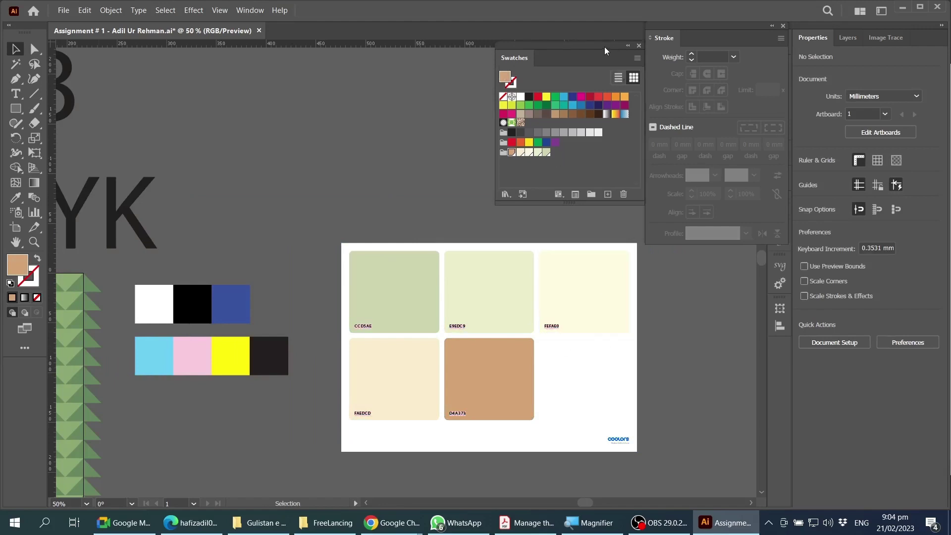
{"action": "left_click_drag", "start_coordinate": [605, 47], "coordinate": [744, 11]}
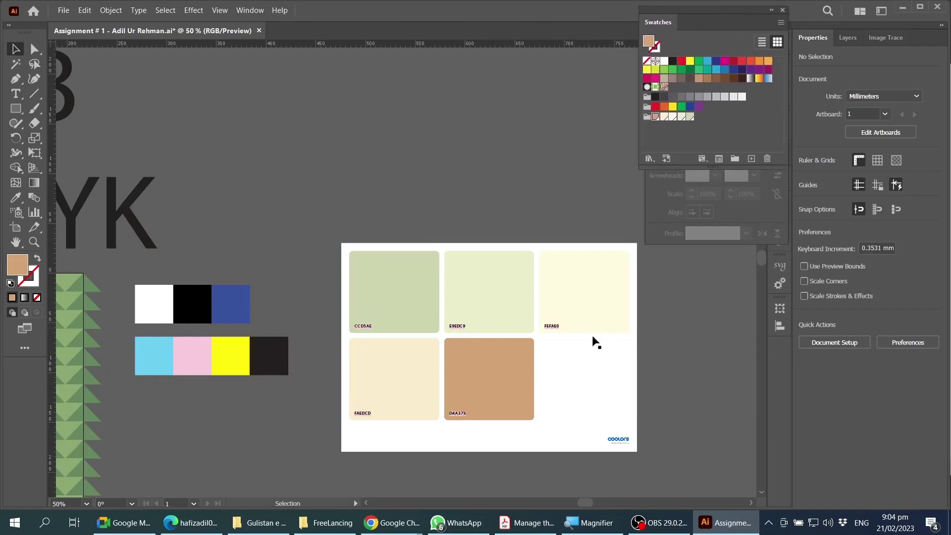
{"action": "left_click", "coordinate": [423, 290]}
Duplicate the black square of the CMYK row into the empty area above the palette, enlarge it to about 110 mm square and deselect it.
{"action": "scroll", "coordinate": [585, 379], "scroll_direction": "down", "scroll_amount": 1}
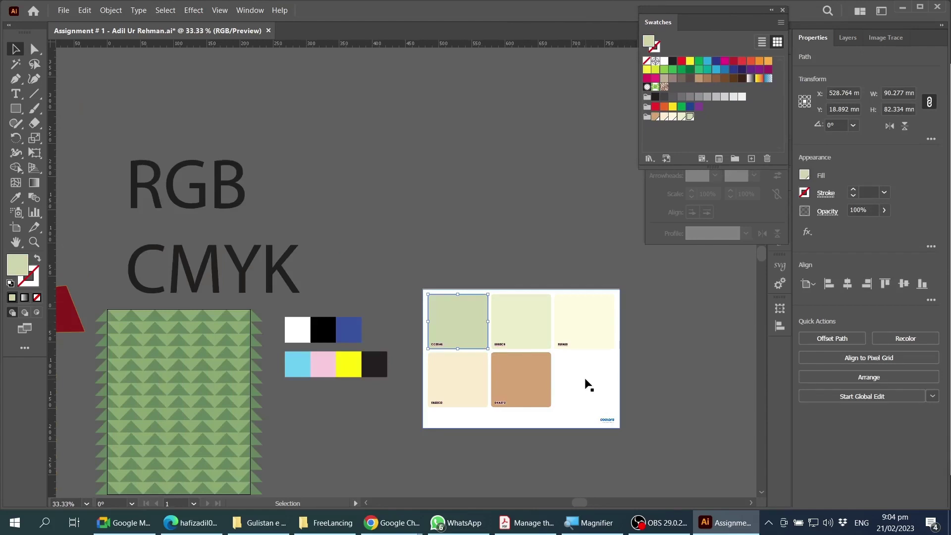
{"action": "key", "text": "a"}
{"action": "scroll", "coordinate": [490, 353], "scroll_direction": "left", "scroll_amount": 3}
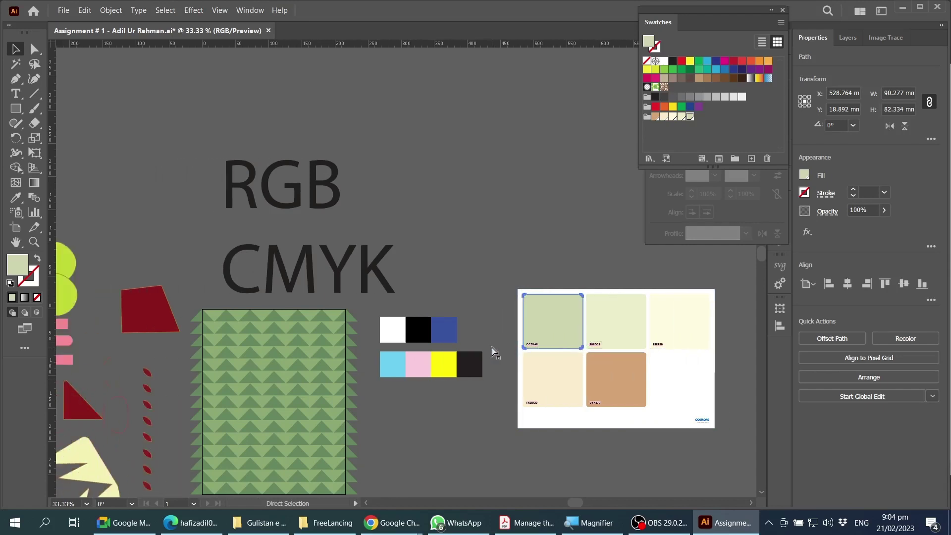
{"action": "key", "text": "v"}
{"action": "scroll", "coordinate": [494, 353], "scroll_direction": "down", "scroll_amount": 2}
{"action": "left_click", "coordinate": [476, 275]}
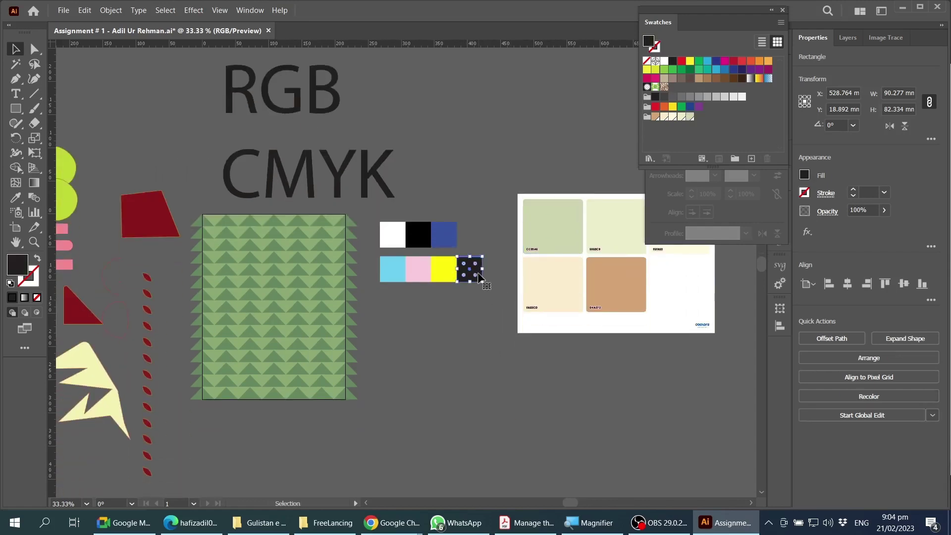
{"action": "left_click_drag", "start_coordinate": [476, 275], "coordinate": [514, 159]}
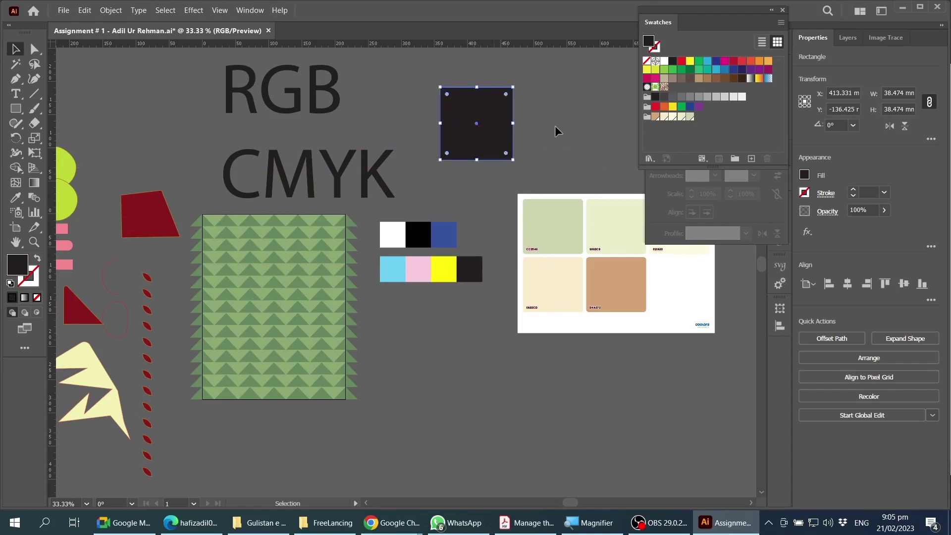
{"action": "left_click", "coordinate": [556, 131]}
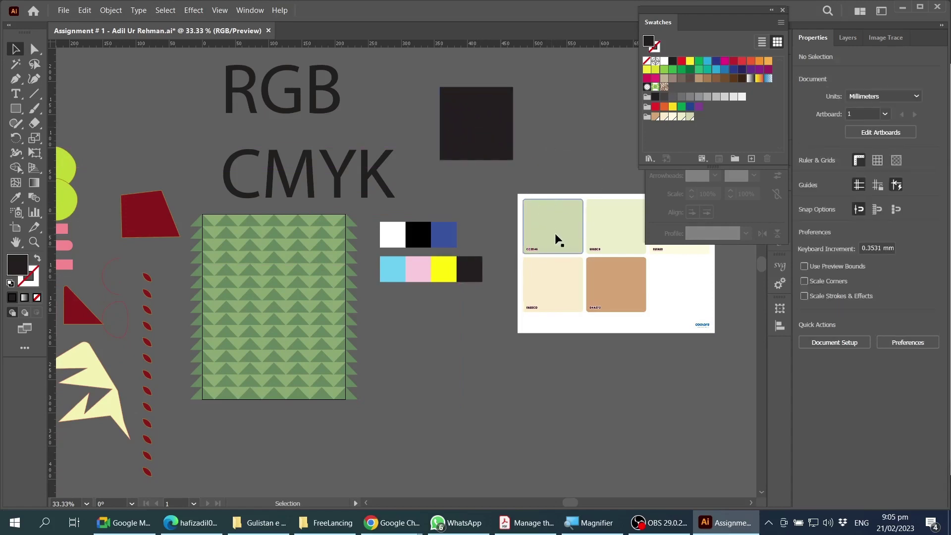
Fill the large black square with the palette's sage green CCD5AE using the Eyedropper tool, then deselect it.
{"action": "left_click", "coordinate": [475, 120]}
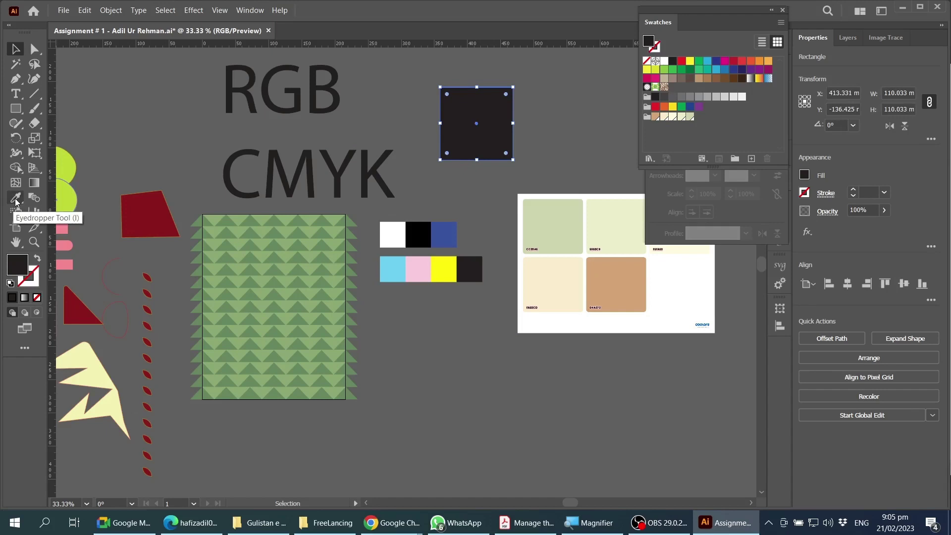
{"action": "left_click", "coordinate": [16, 198]}
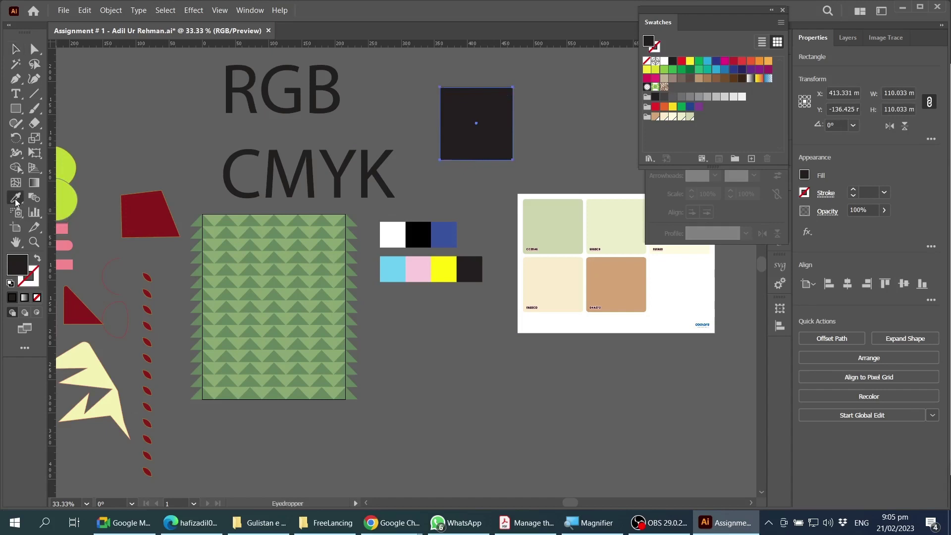
{"action": "left_click", "coordinate": [568, 222]}
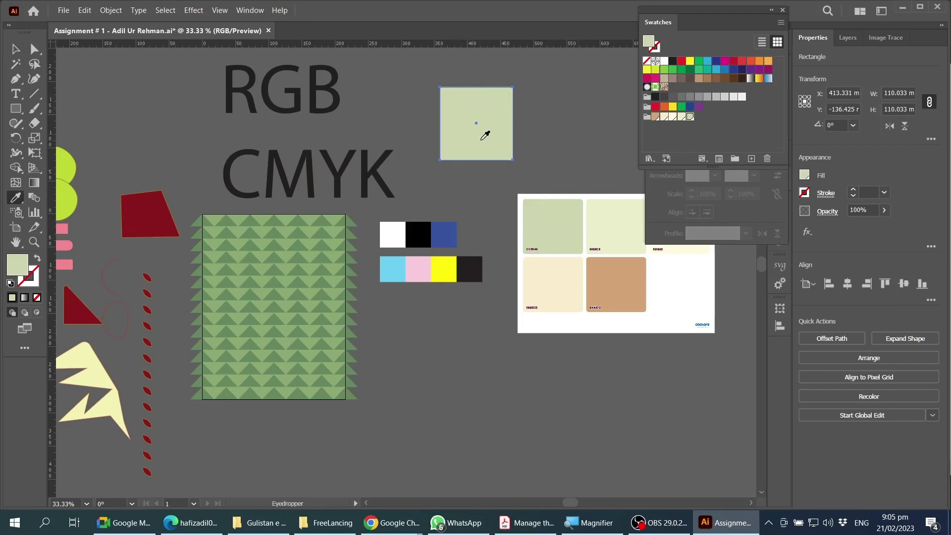
{"action": "left_click", "coordinate": [15, 50]}
{"action": "scroll", "coordinate": [399, 447], "scroll_direction": "right", "scroll_amount": 5}
{"action": "scroll", "coordinate": [400, 447], "scroll_direction": "up", "scroll_amount": 2}
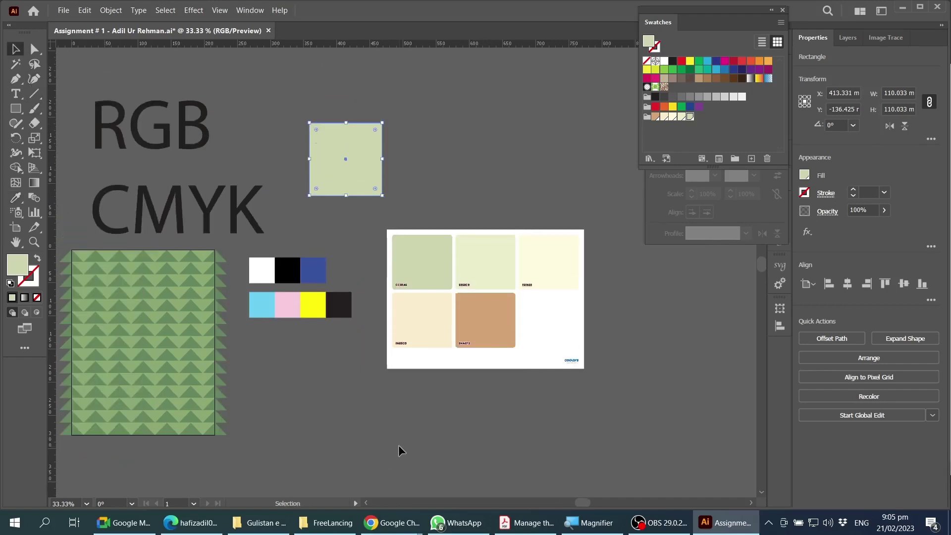
{"action": "scroll", "coordinate": [398, 445], "scroll_direction": "up", "scroll_amount": 1}
{"action": "left_click", "coordinate": [480, 227]}
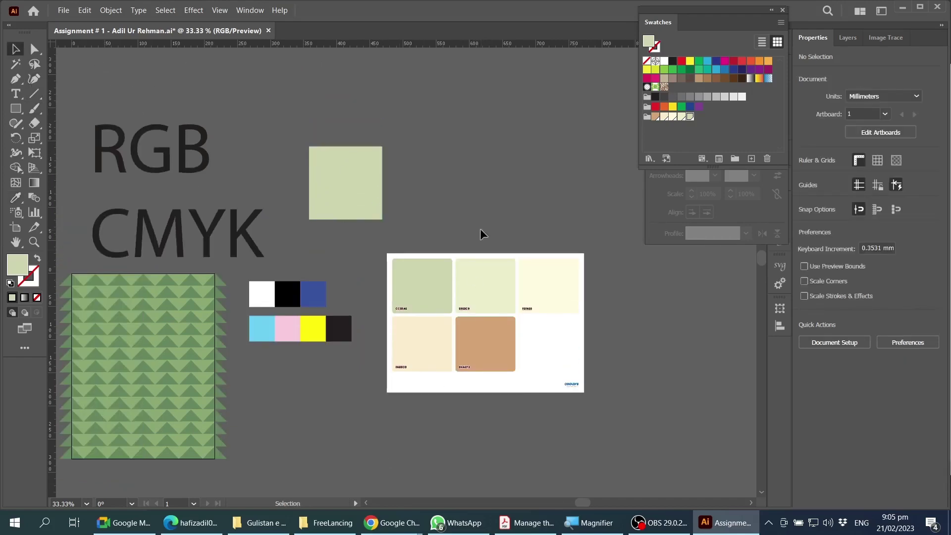
Move the green square slightly up and repeat copies of it sideways to form an evenly spaced row of five squares.
{"action": "left_click_drag", "start_coordinate": [367, 193], "coordinate": [364, 166]}
{"action": "scroll", "coordinate": [362, 230], "scroll_direction": "down", "scroll_amount": 1}
{"action": "left_click_drag", "start_coordinate": [333, 127], "coordinate": [409, 142]}
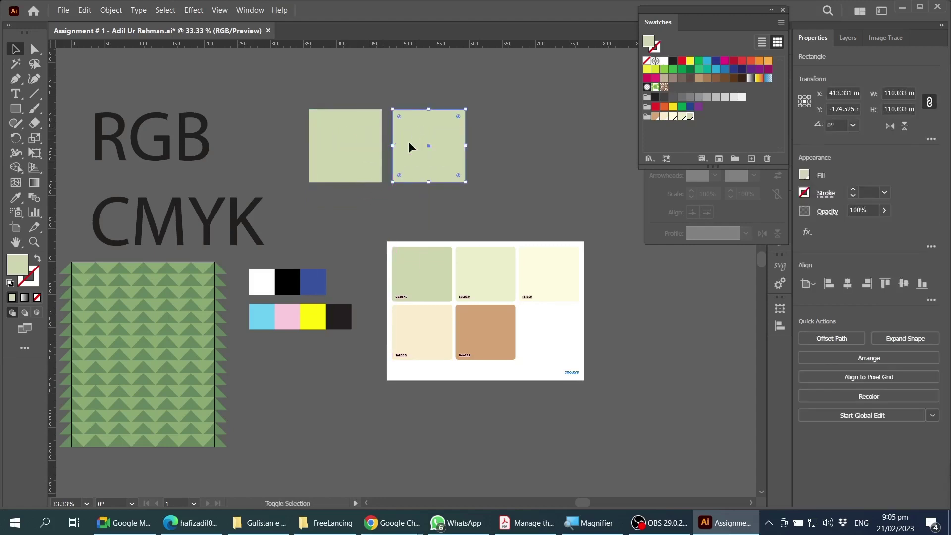
{"action": "key", "text": "ctrl+d"}
{"action": "key", "text": "ctrl+d"}
{"action": "key", "text": "ctrl+d"}
{"action": "scroll", "coordinate": [463, 225], "scroll_direction": "right", "scroll_amount": 3}
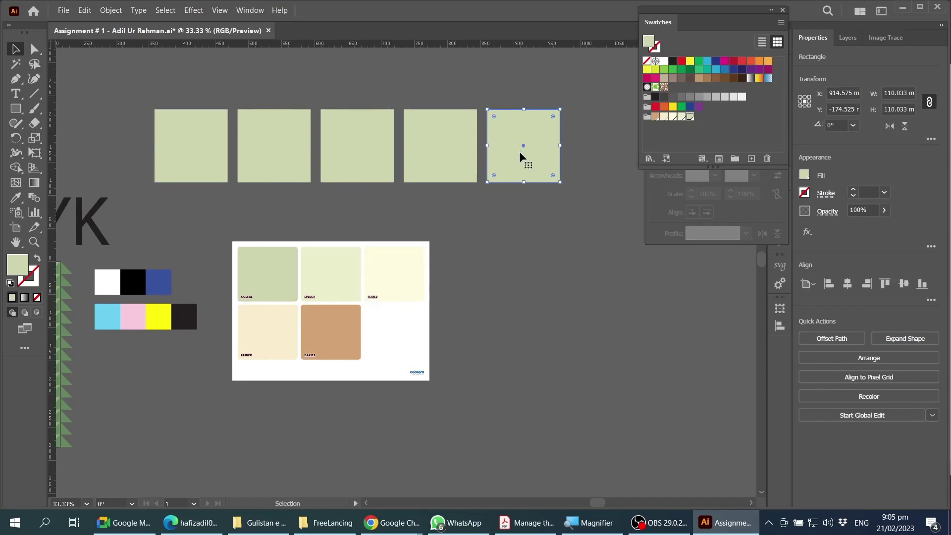
{"action": "left_click", "coordinate": [533, 315]}
{"action": "scroll", "coordinate": [520, 322], "scroll_direction": "left", "scroll_amount": 1}
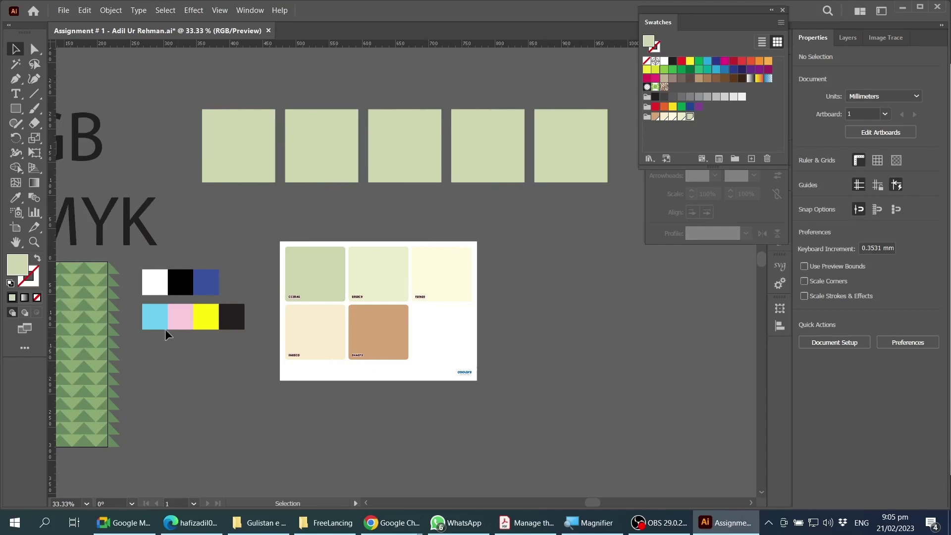
Apply the palette's pale green E9EDC9 to the second square and cream FEFAE0 to the third with the Eyedropper tool.
{"action": "left_click", "coordinate": [16, 199]}
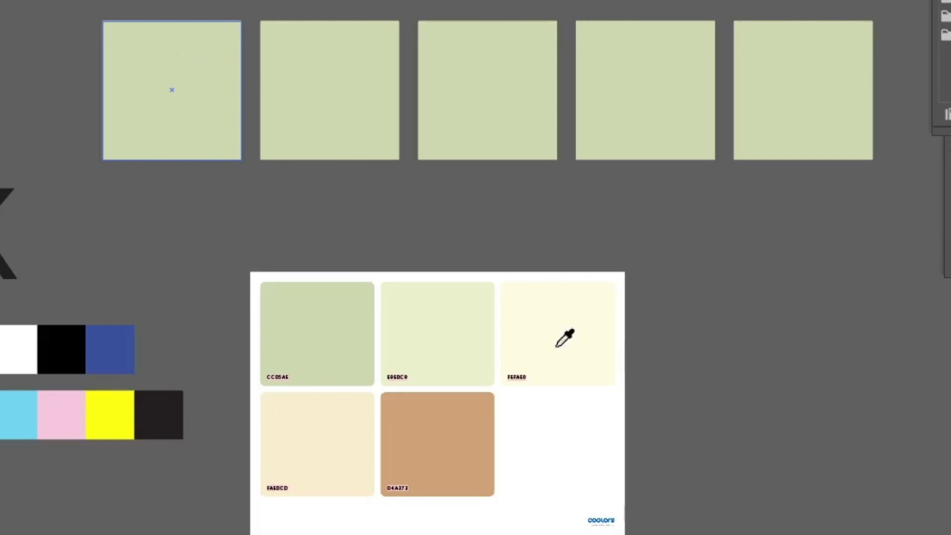
{"action": "left_click", "coordinate": [451, 296], "text": "ctrl"}
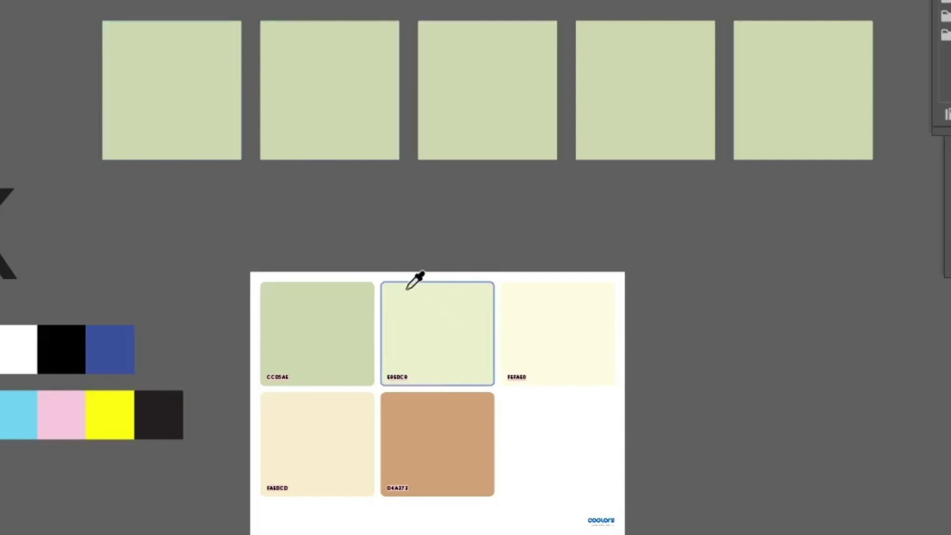
{"action": "left_click", "coordinate": [360, 95], "text": "ctrl"}
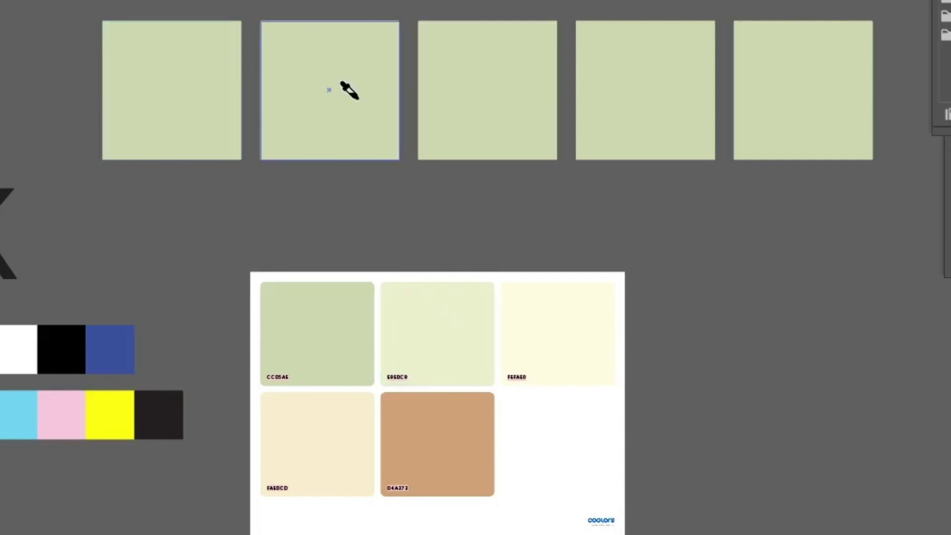
{"action": "left_click", "coordinate": [359, 99], "text": "alt"}
{"action": "left_click", "coordinate": [650, 388], "text": "ctrl"}
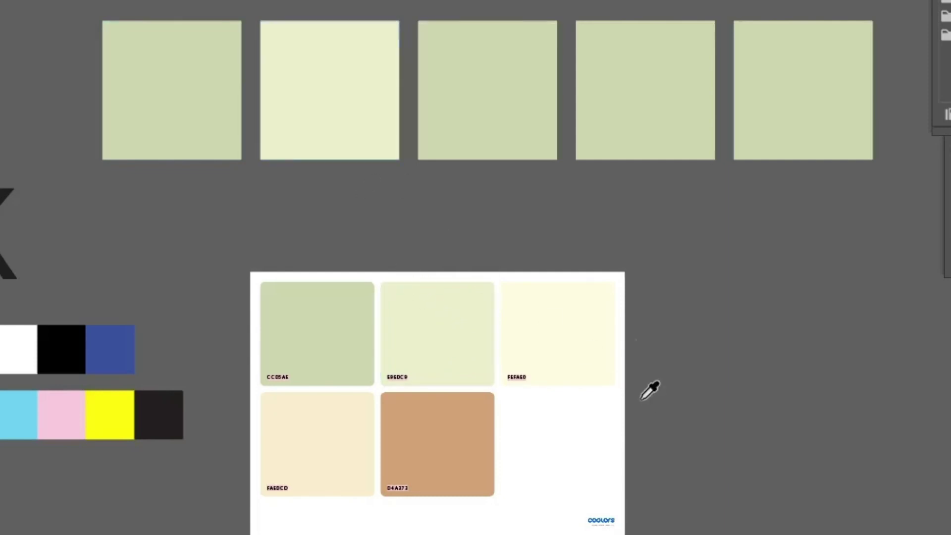
{"action": "left_click", "coordinate": [609, 311], "text": "ctrl"}
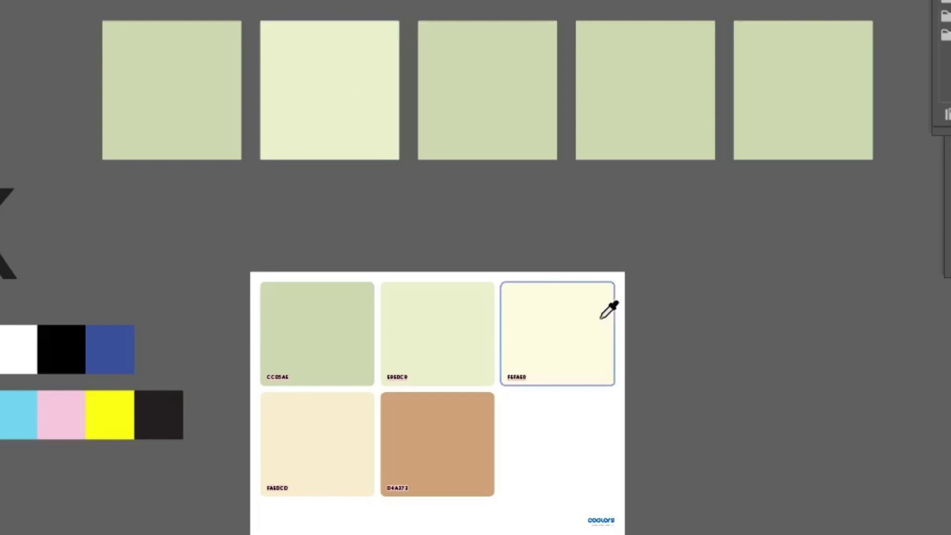
{"action": "left_click", "coordinate": [493, 130], "text": "ctrl"}
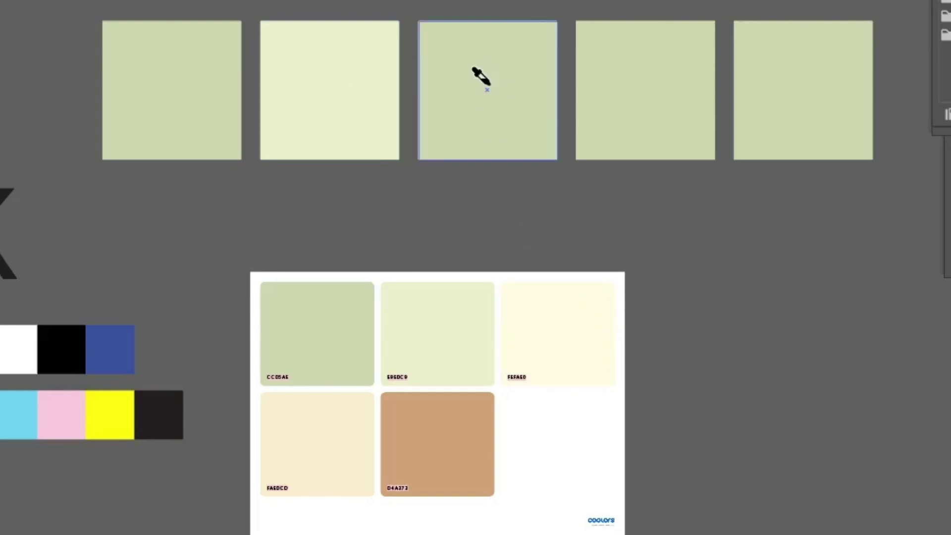
{"action": "left_click", "coordinate": [493, 60], "text": "alt"}
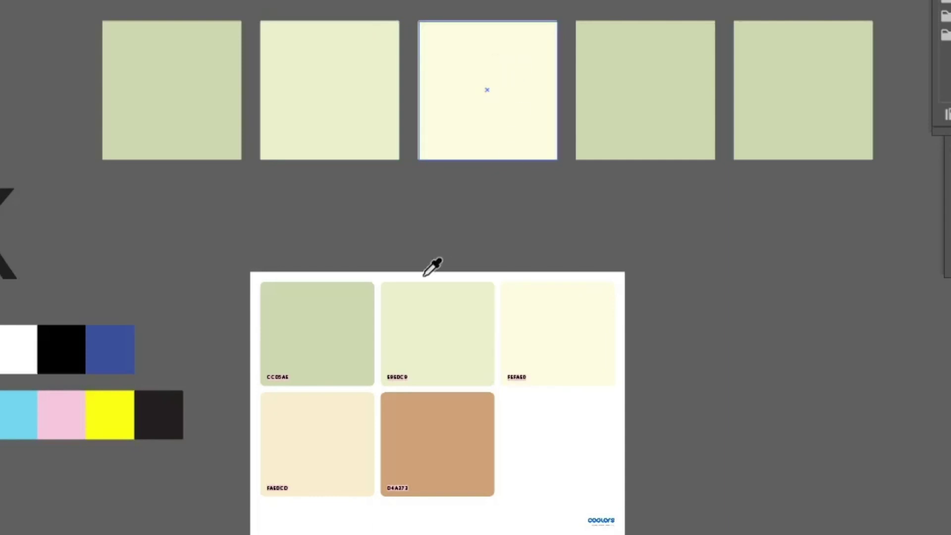
Sample the palette's beige FAEDCD with the Eyedropper and apply it to the fourth square of the row.
{"action": "left_click", "coordinate": [313, 334], "text": "ctrl"}
{"action": "left_click", "coordinate": [330, 526], "text": "ctrl"}
{"action": "left_click", "coordinate": [330, 407], "text": "ctrl"}
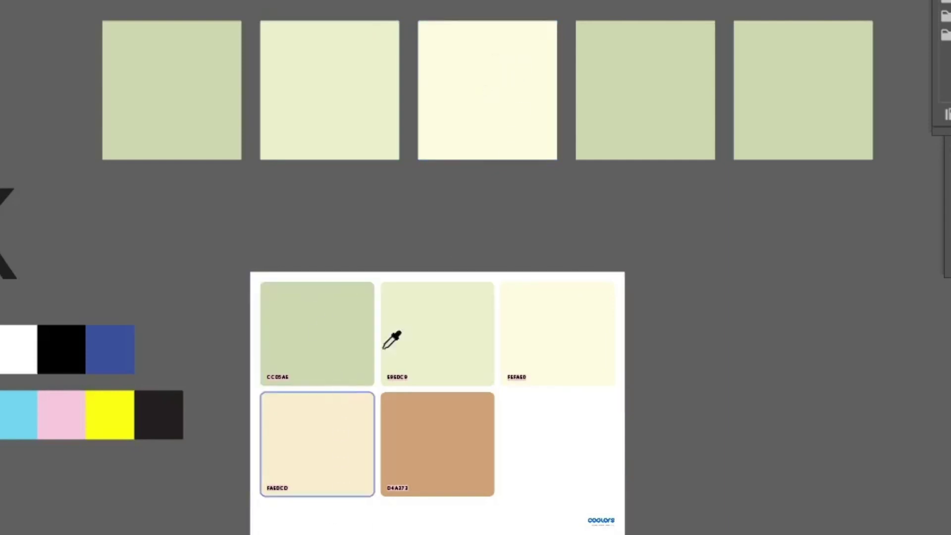
{"action": "left_click", "coordinate": [625, 55], "text": "ctrl"}
{"action": "left_click", "coordinate": [617, 58], "text": "alt"}
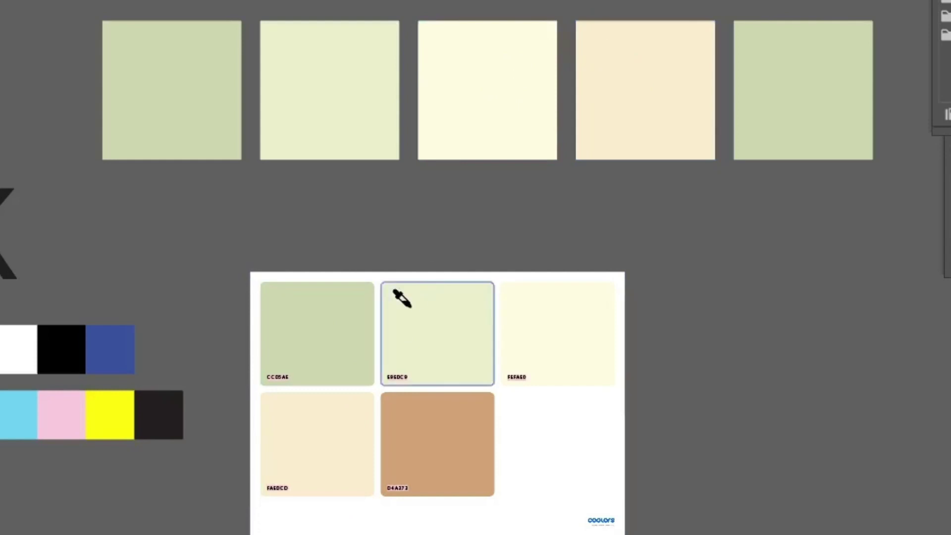
Apply the palette's tan D4A373 to the fifth square of the row and return to the Selection tool.
{"action": "scroll", "coordinate": [411, 306], "scroll_direction": "down", "scroll_amount": 2}
{"action": "scroll", "coordinate": [413, 307], "scroll_direction": "right", "scroll_amount": 1}
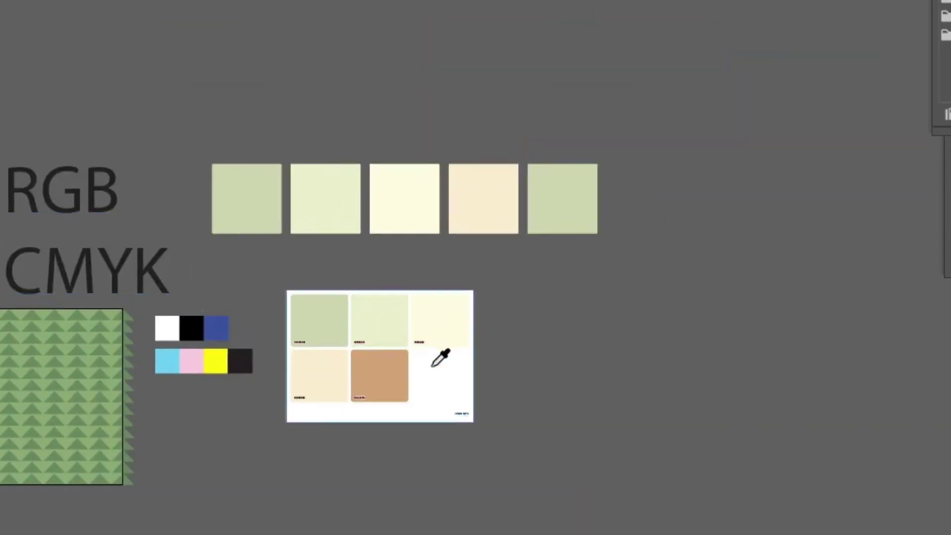
{"action": "left_click", "coordinate": [536, 169], "text": "alt"}
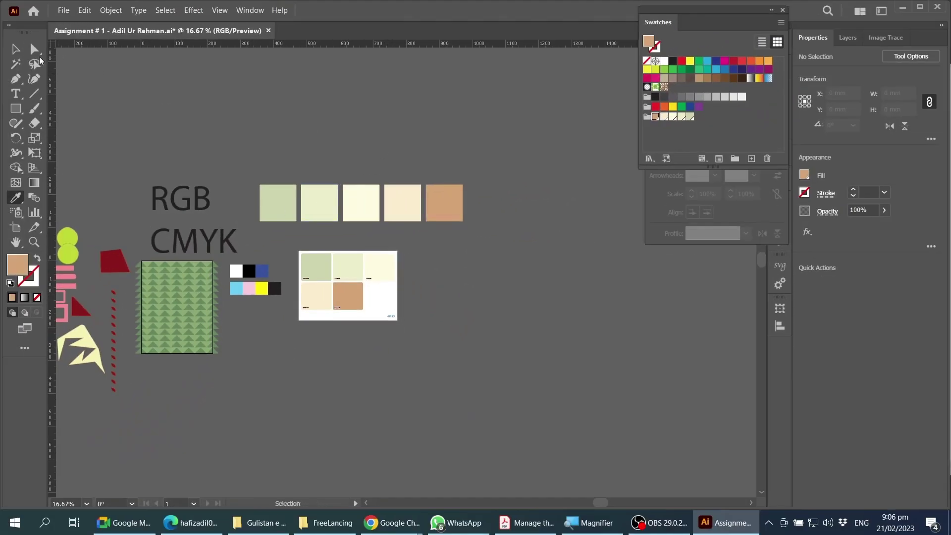
{"action": "left_click", "coordinate": [15, 48]}
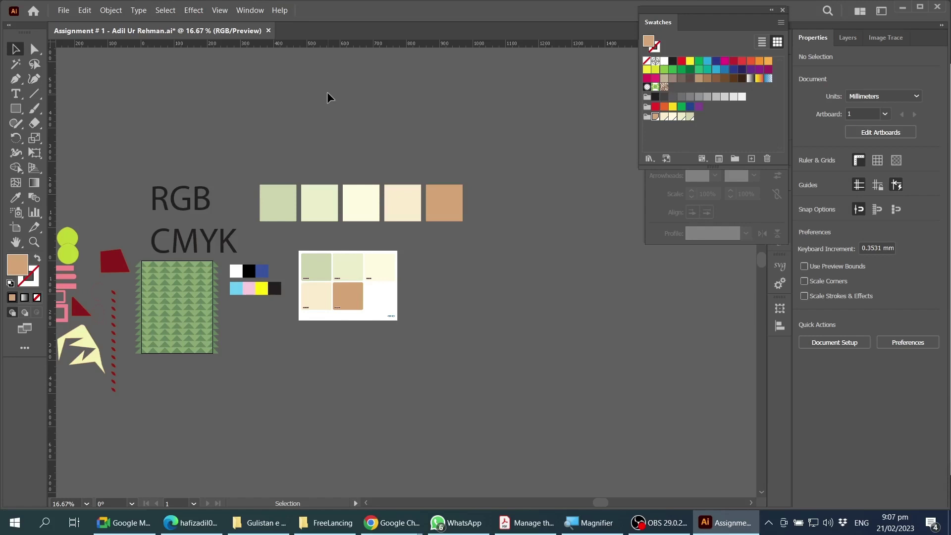
{"action": "mouse_move", "coordinate": [392, 522]}
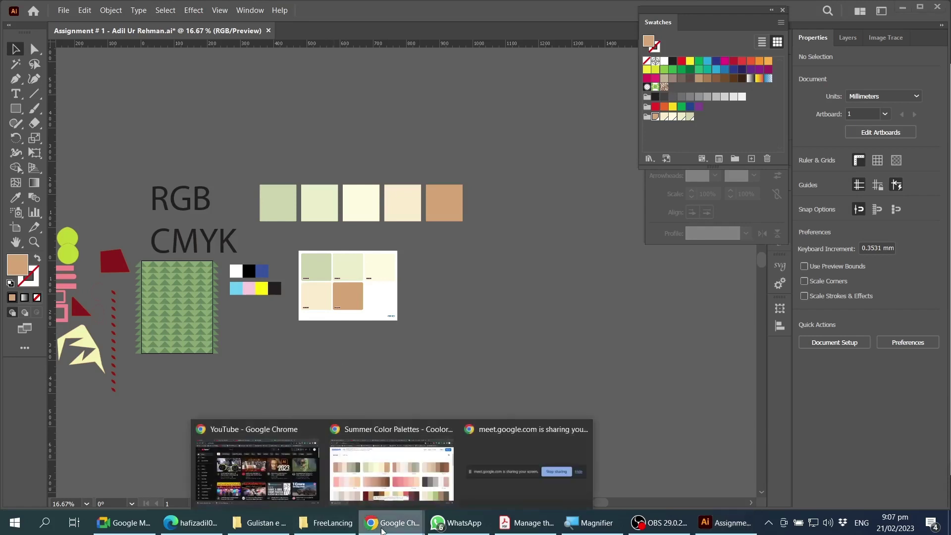
Switch to the Downloads folder in File Explorer and place the Garlic Farm logo image into the Illustrator document beside the palette.
{"action": "left_click", "coordinate": [386, 490]}
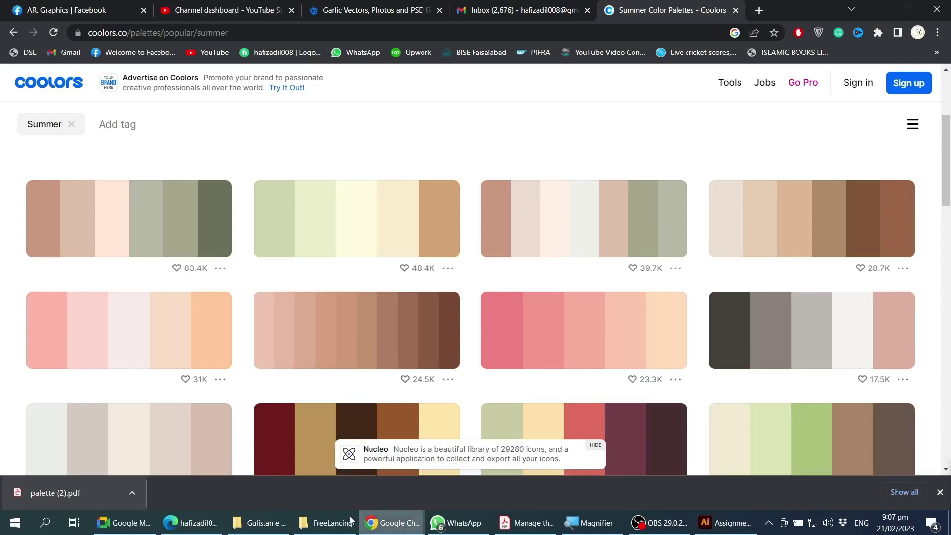
{"action": "left_click", "coordinate": [266, 526]}
{"action": "left_click", "coordinate": [244, 416]}
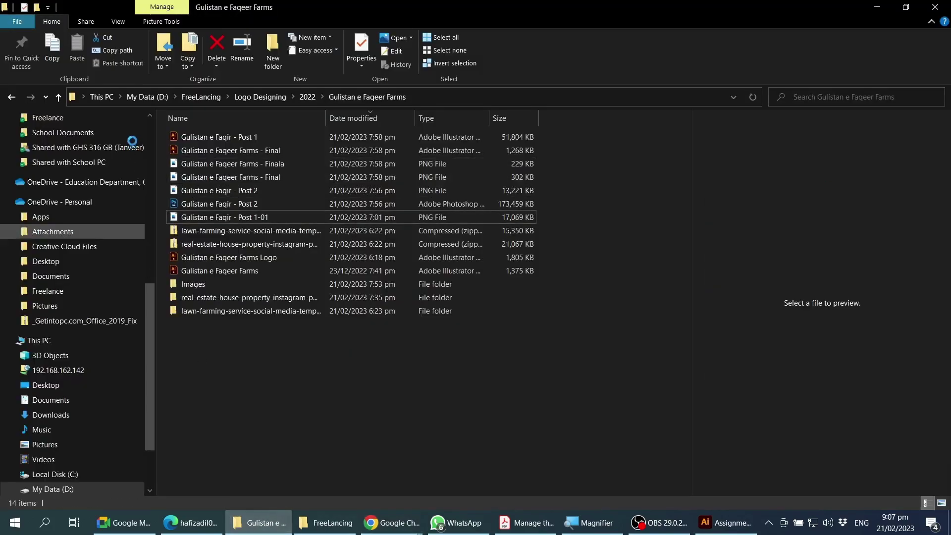
{"action": "left_click", "coordinate": [151, 133]}
{"action": "left_click", "coordinate": [63, 157]}
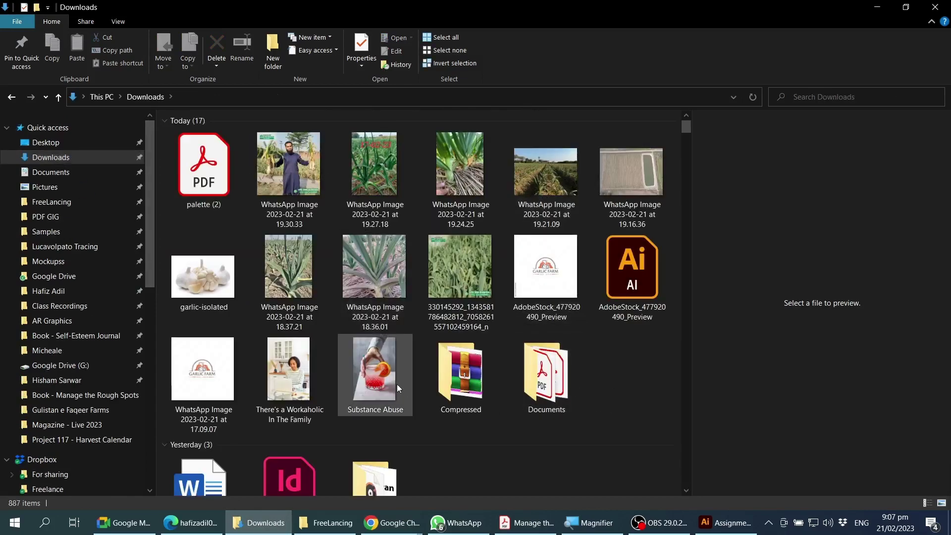
{"action": "left_click_drag", "start_coordinate": [212, 369], "coordinate": [522, 346]}
{"action": "scroll", "coordinate": [530, 358], "scroll_direction": "up", "scroll_amount": 6}
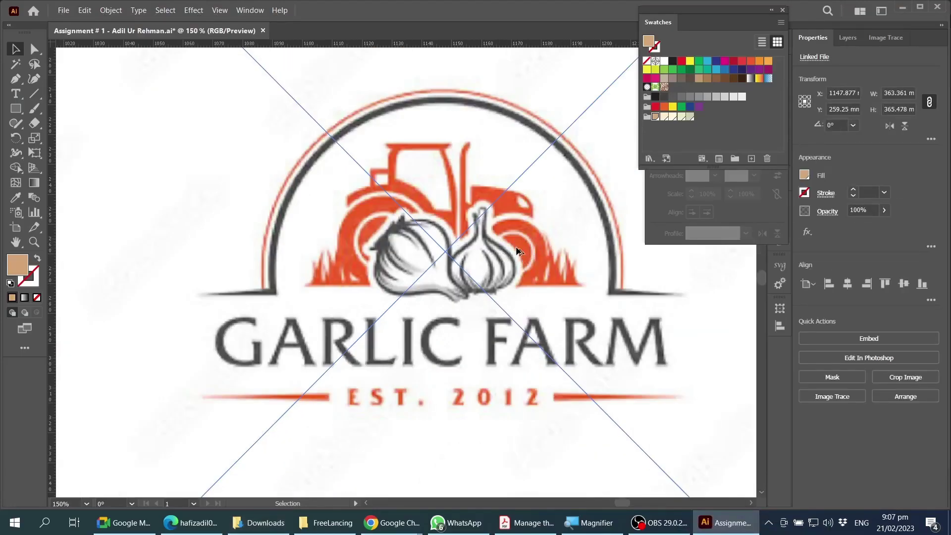
{"action": "scroll", "coordinate": [516, 248], "scroll_direction": "down", "scroll_amount": 5}
{"action": "left_click", "coordinate": [281, 334]}
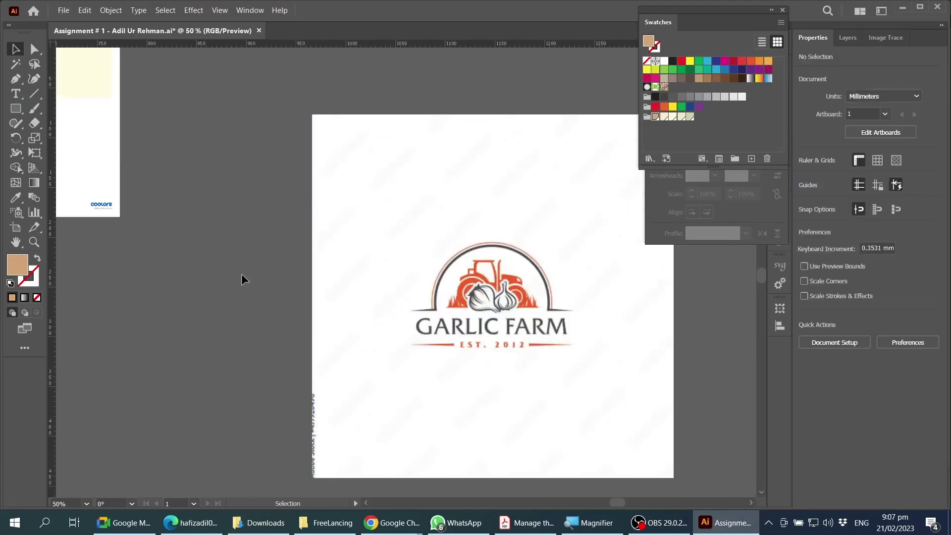
Duplicate the tan square next to the Garlic Farm logo and recolor it with the logo's orange using the Eyedropper tool.
{"action": "scroll", "coordinate": [188, 223], "scroll_direction": "up", "scroll_amount": 1}
{"action": "scroll", "coordinate": [391, 218], "scroll_direction": "up", "scroll_amount": 6}
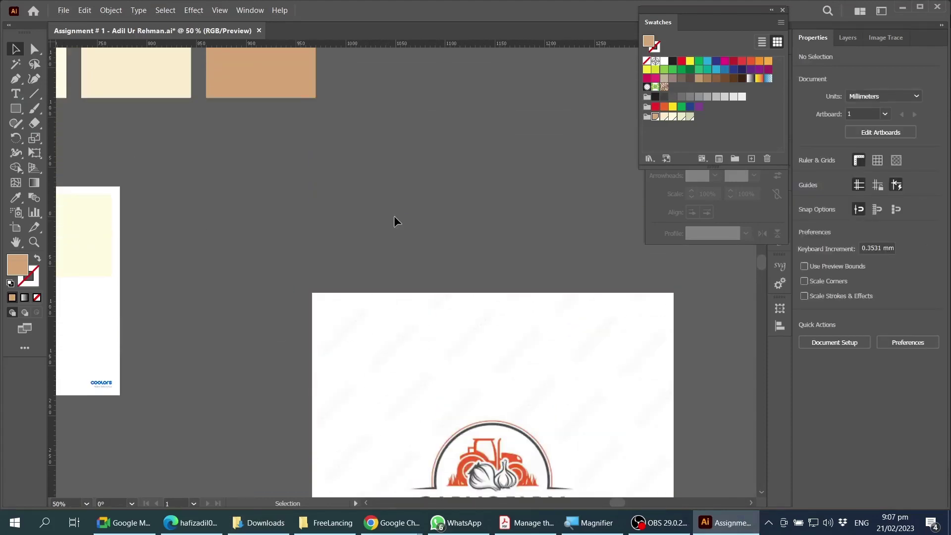
{"action": "left_click_drag", "start_coordinate": [294, 92], "coordinate": [279, 428]}
{"action": "key", "text": "ctrl+equal"}
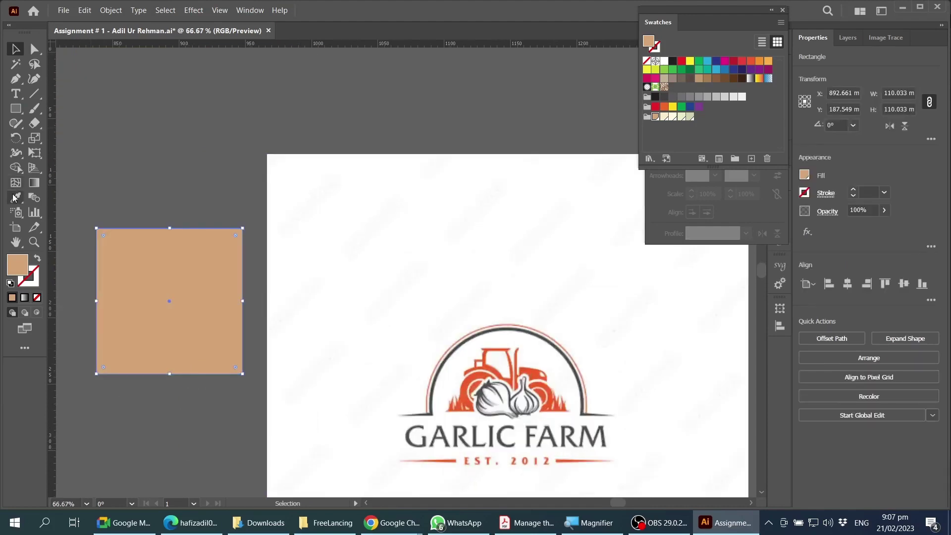
{"action": "left_click", "coordinate": [16, 199]}
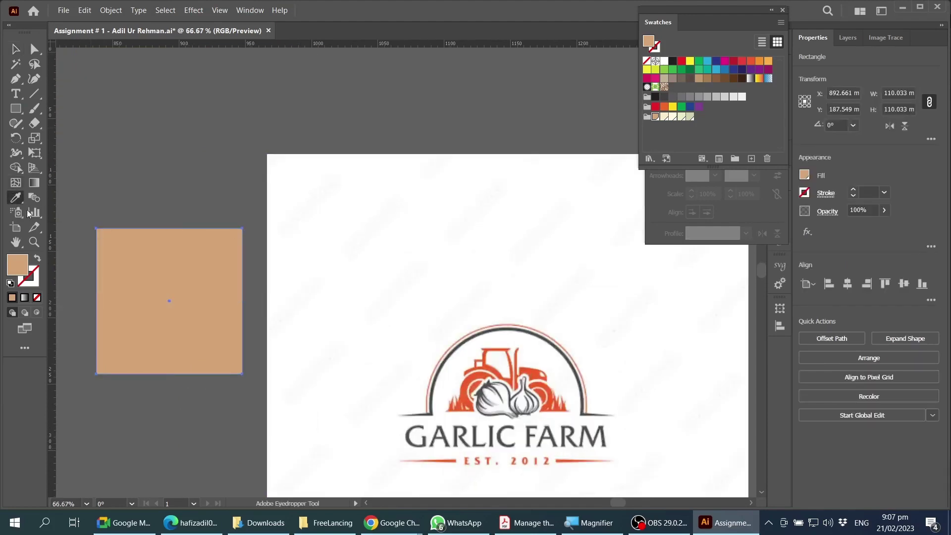
{"action": "left_click", "coordinate": [549, 394]}
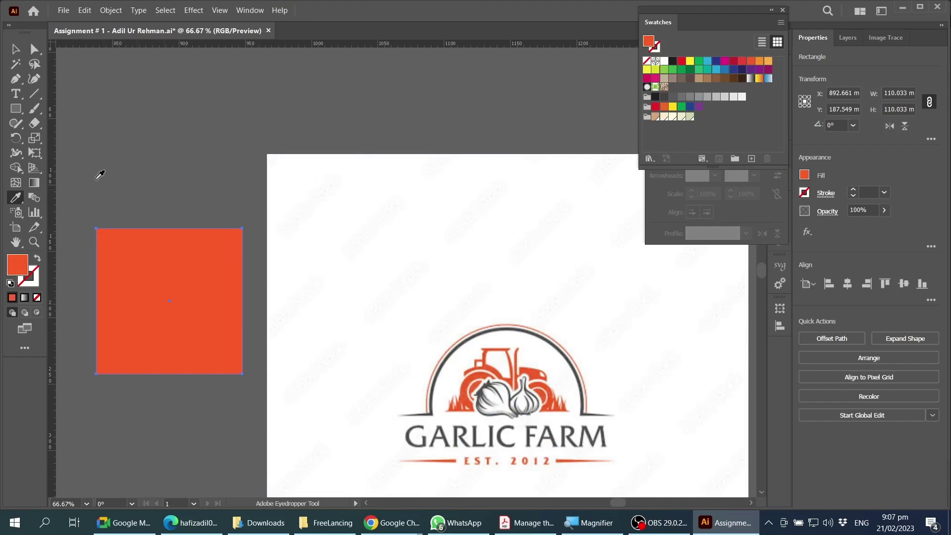
{"action": "left_click", "coordinate": [15, 49]}
Delete the orange square together with the placed Garlic Farm logo image.
{"action": "scroll", "coordinate": [263, 225], "scroll_direction": "down", "scroll_amount": 1}
{"action": "scroll", "coordinate": [262, 224], "scroll_direction": "down", "scroll_amount": 1}
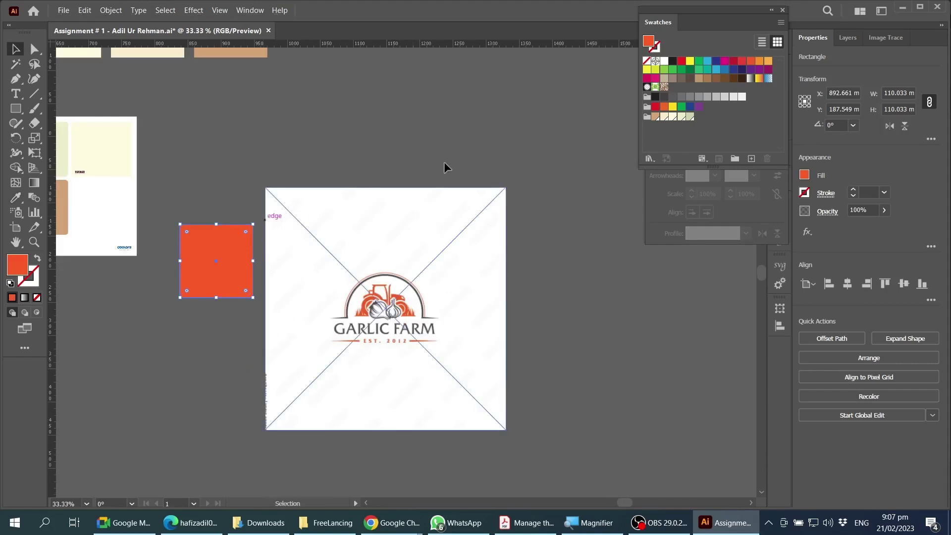
{"action": "left_click_drag", "start_coordinate": [252, 194], "coordinate": [329, 311]}
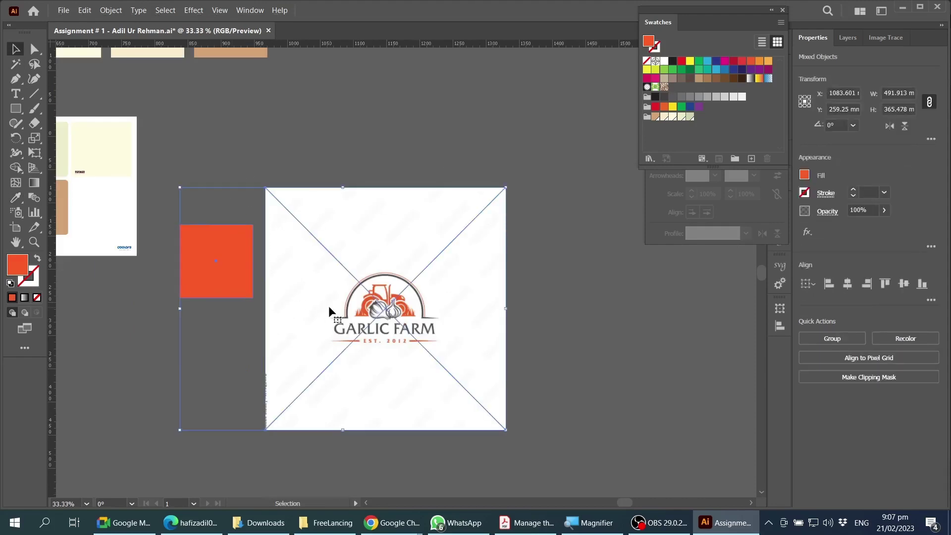
{"action": "key", "text": "Delete"}
Change the document color mode from RGB to CMYK Color.
{"action": "scroll", "coordinate": [436, 318], "scroll_direction": "down", "scroll_amount": 1}
{"action": "scroll", "coordinate": [487, 326], "scroll_direction": "left", "scroll_amount": 6}
{"action": "scroll", "coordinate": [520, 357], "scroll_direction": "up", "scroll_amount": 3}
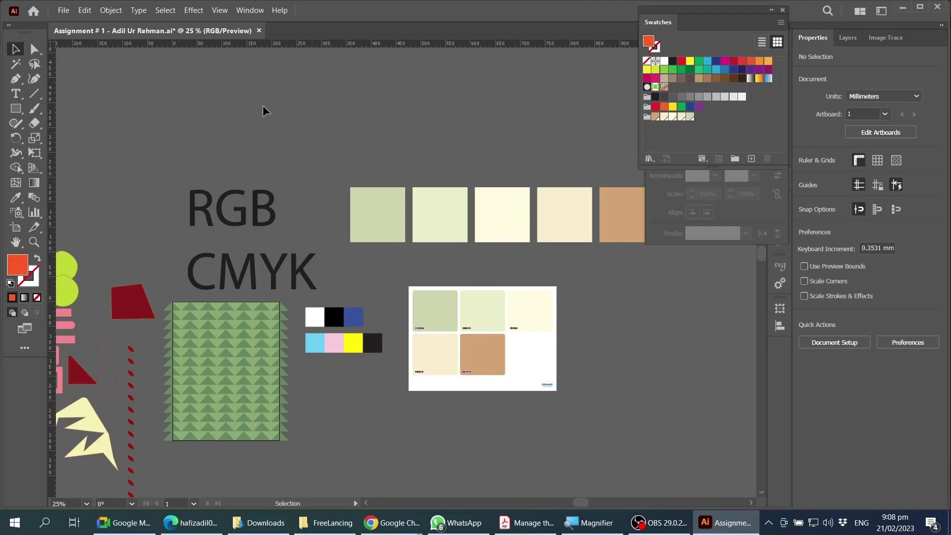
{"action": "left_click", "coordinate": [64, 13]}
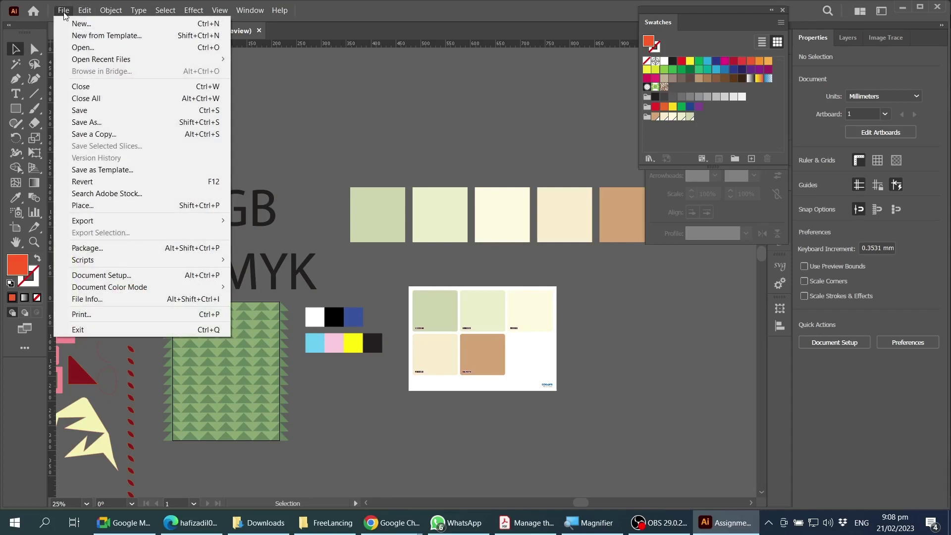
{"action": "mouse_move", "coordinate": [123, 287]}
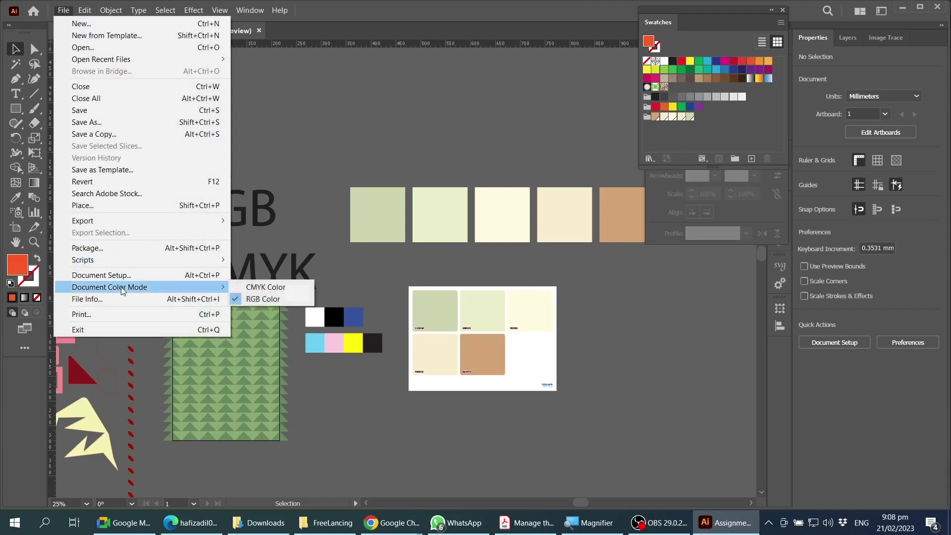
{"action": "left_click", "coordinate": [261, 289]}
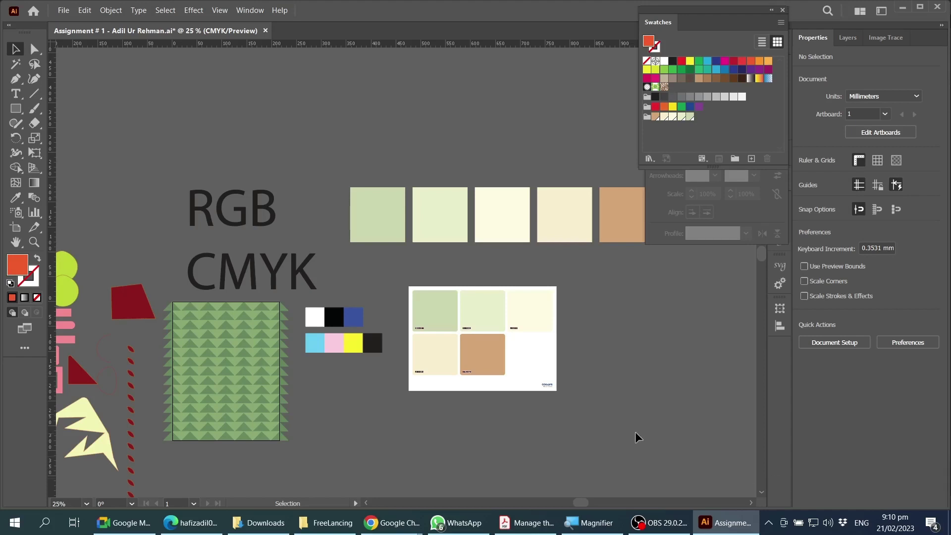
{"action": "left_click_drag", "start_coordinate": [583, 365], "coordinate": [525, 402]}
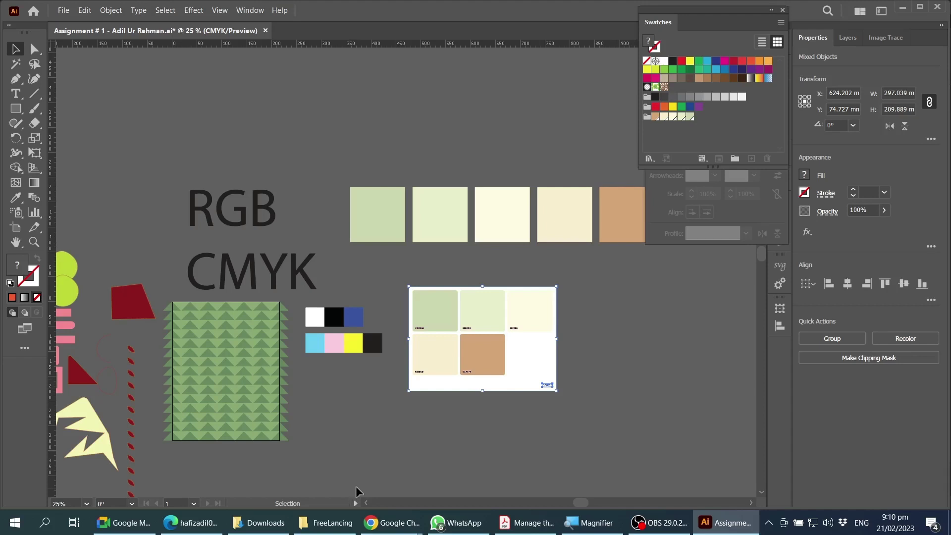
{"action": "left_click", "coordinate": [373, 474]}
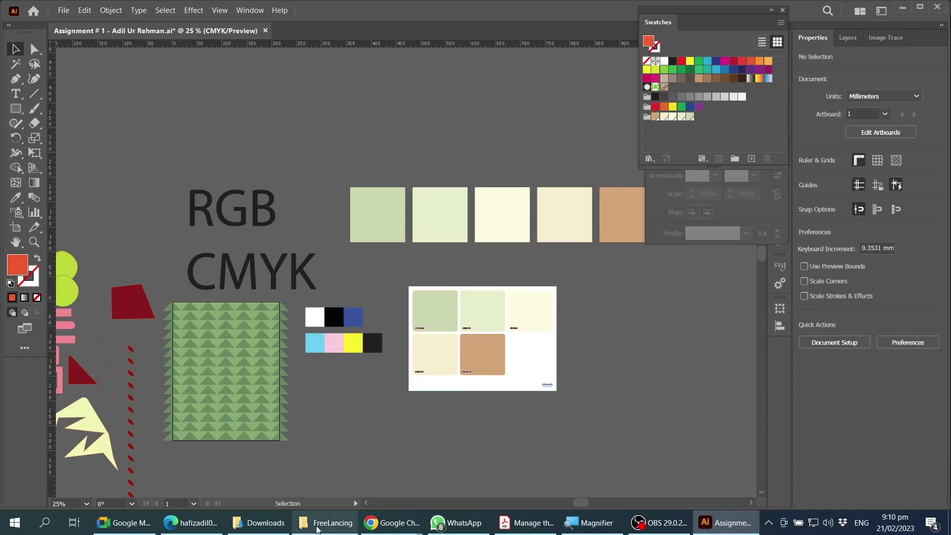
Switch to File Explorer and open the Softwares folder on the My Data (D:) drive.
{"action": "mouse_move", "coordinate": [318, 529]}
{"action": "left_click", "coordinate": [357, 473]}
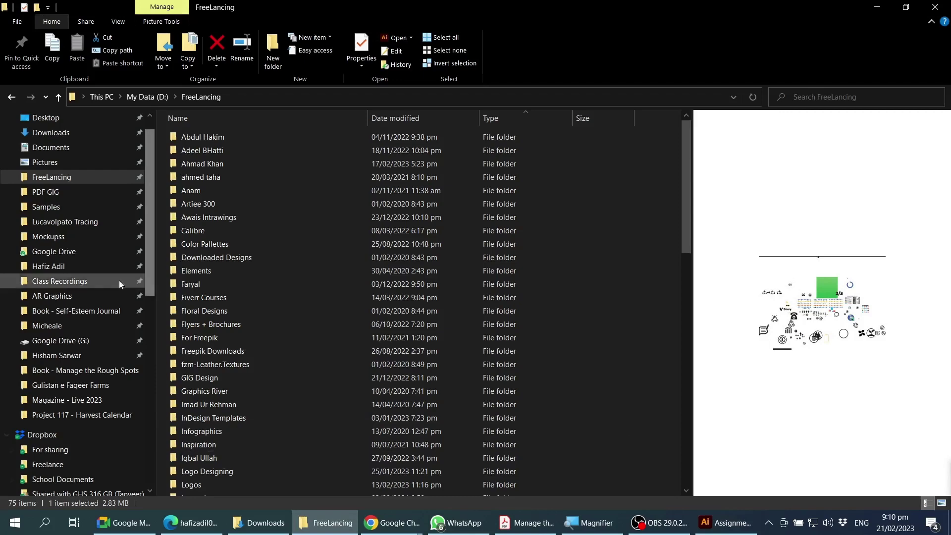
{"action": "left_click", "coordinate": [149, 409]}
{"action": "scroll", "coordinate": [151, 353], "scroll_direction": "down", "scroll_amount": 1}
{"action": "left_click", "coordinate": [76, 409]}
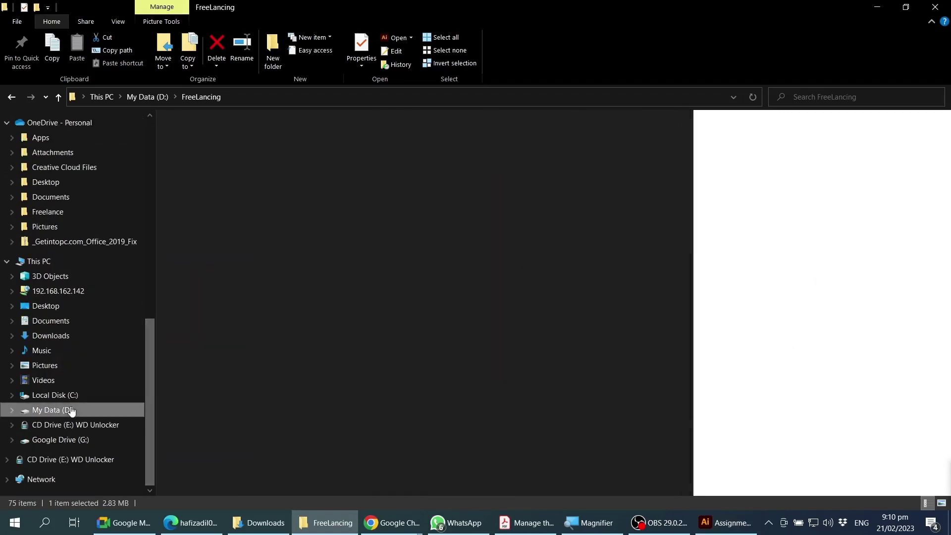
{"action": "double_click", "coordinate": [187, 390]}
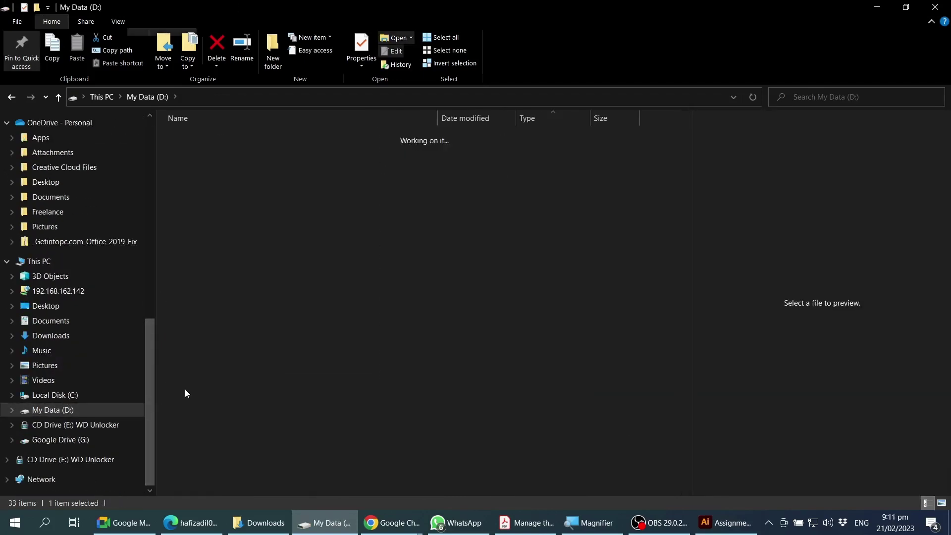
Find the _Getintopc.com_Adobe_Illustrator_2021_v25.2.0.220x64 archive in the Softwares folder and show the extraction commands available for it.
{"action": "scroll", "coordinate": [567, 379], "scroll_direction": "down", "scroll_amount": 5}
{"action": "scroll", "coordinate": [584, 379], "scroll_direction": "down", "scroll_amount": 20}
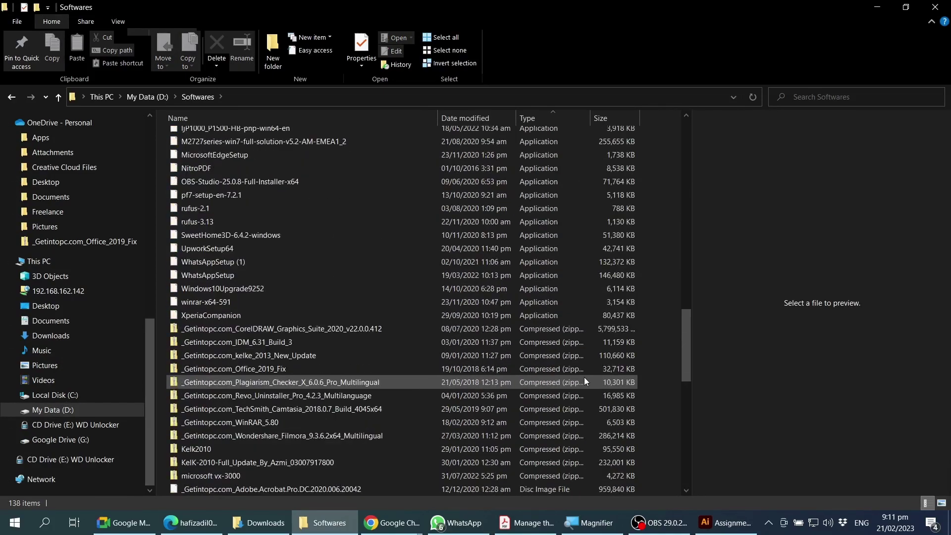
{"action": "scroll", "coordinate": [584, 378], "scroll_direction": "down", "scroll_amount": 5}
{"action": "left_click", "coordinate": [207, 279]}
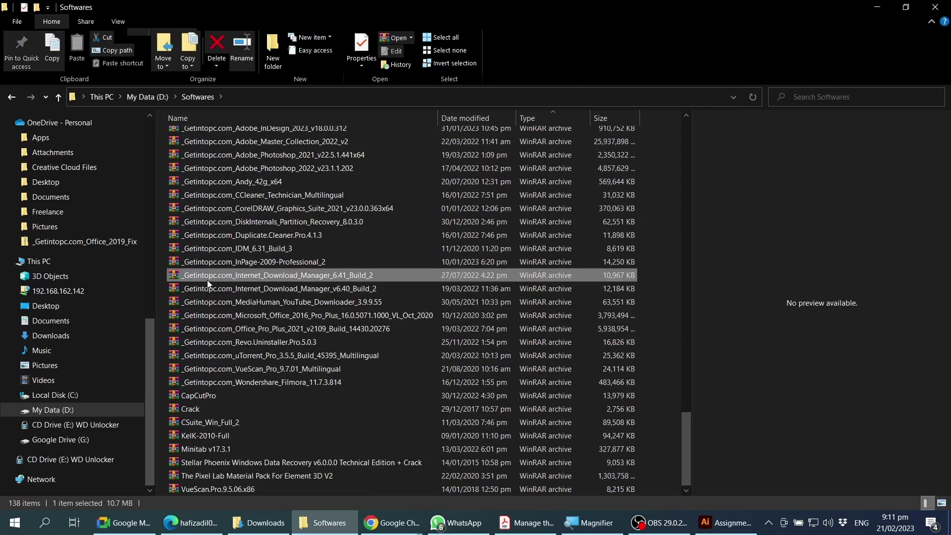
{"action": "scroll", "coordinate": [281, 287], "scroll_direction": "up", "scroll_amount": 3}
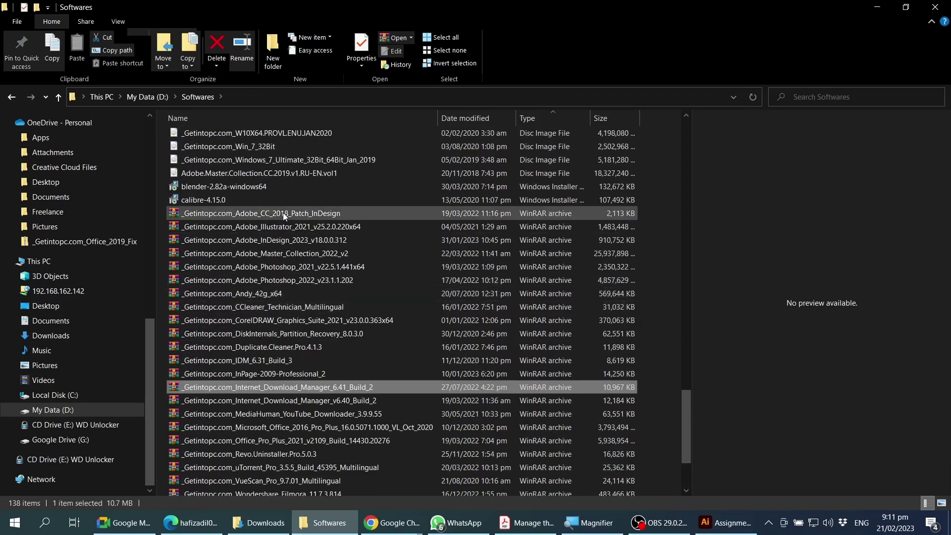
{"action": "left_click", "coordinate": [265, 227]}
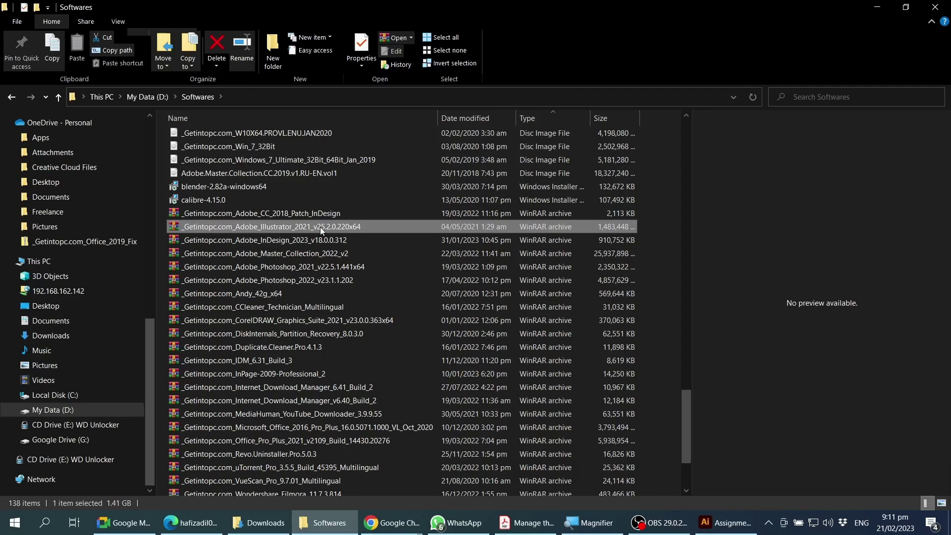
{"action": "left_click", "coordinate": [610, 227]}
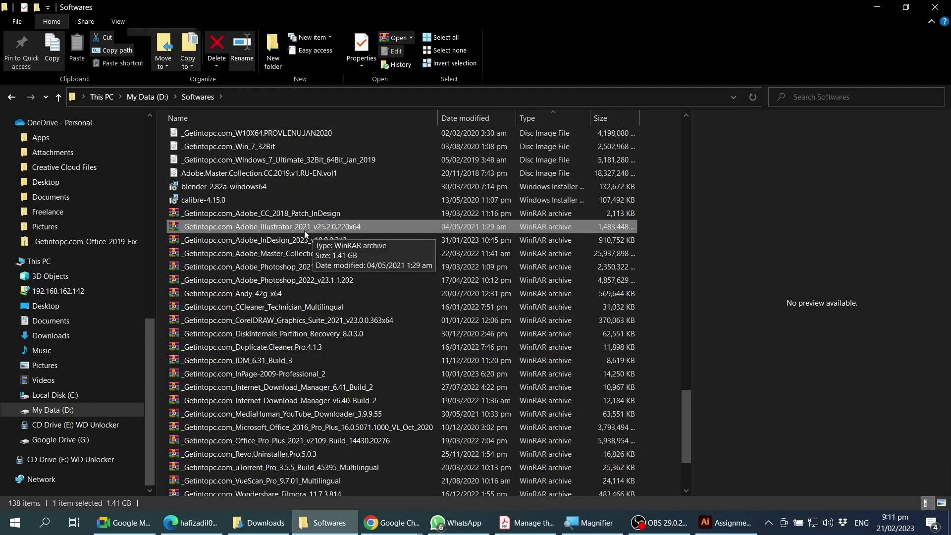
{"action": "right_click", "coordinate": [278, 228]}
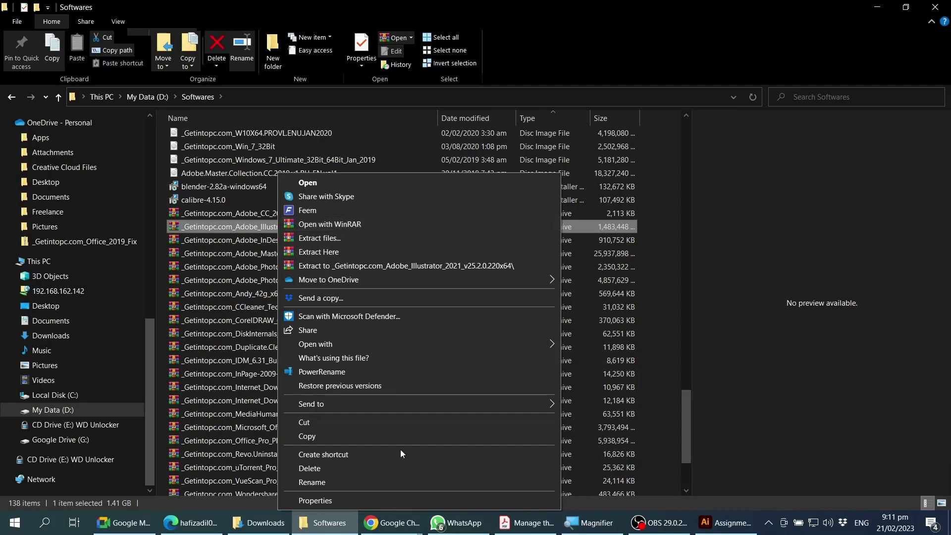
Switch to Chrome, search Google for winrar, and view the download options on the win-rar.com page.
{"action": "left_click", "coordinate": [391, 523]}
{"action": "left_click", "coordinate": [421, 476]}
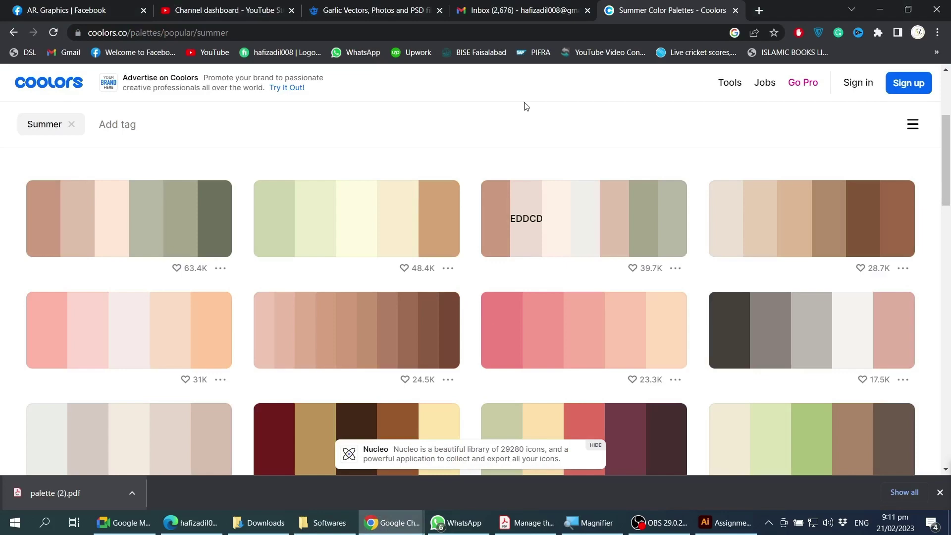
{"action": "left_click", "coordinate": [514, 32]}
{"action": "type", "text": "winrar"}
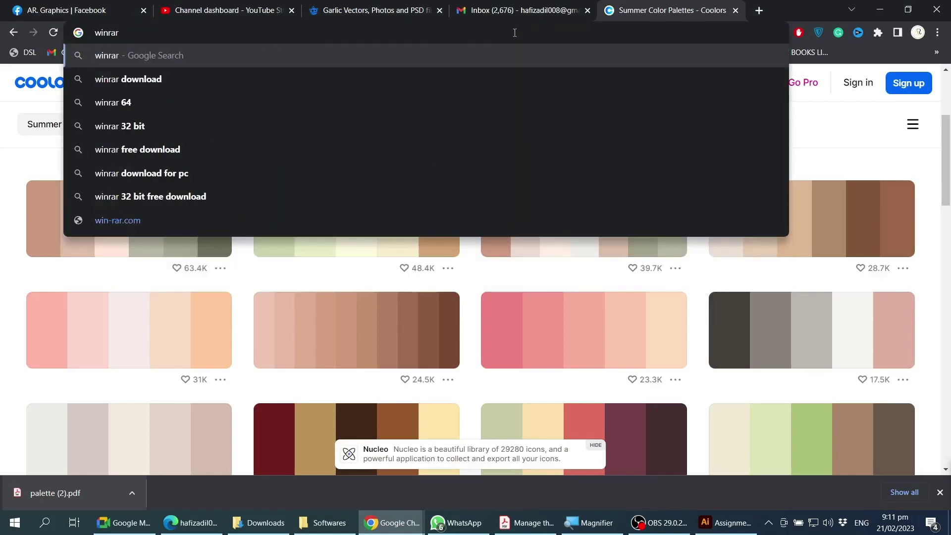
{"action": "key", "text": "Return"}
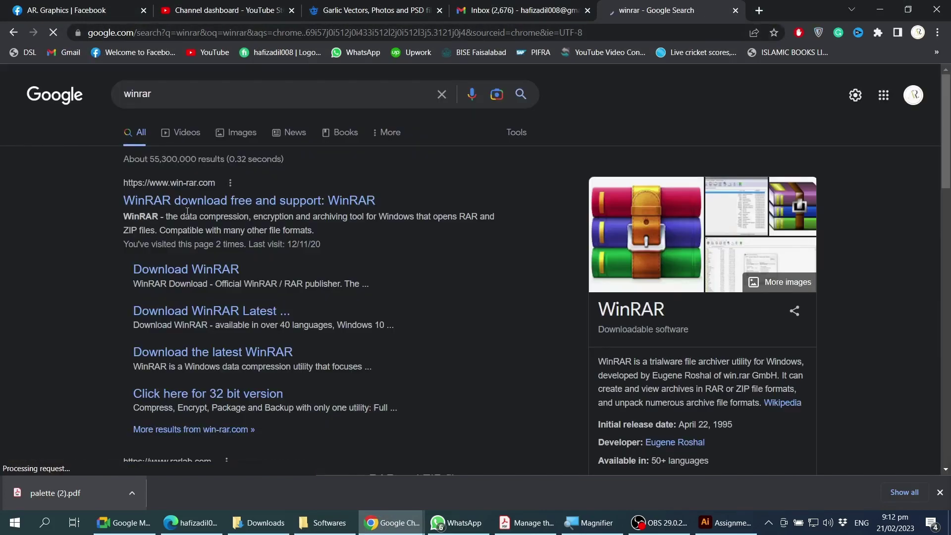
{"action": "left_click", "coordinate": [189, 202]}
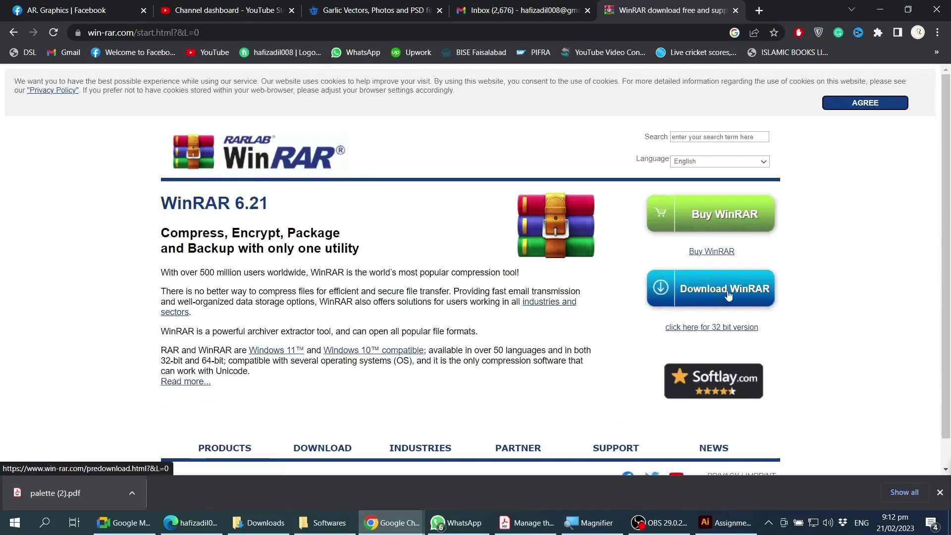
{"action": "scroll", "coordinate": [743, 248], "scroll_direction": "down", "scroll_amount": 1}
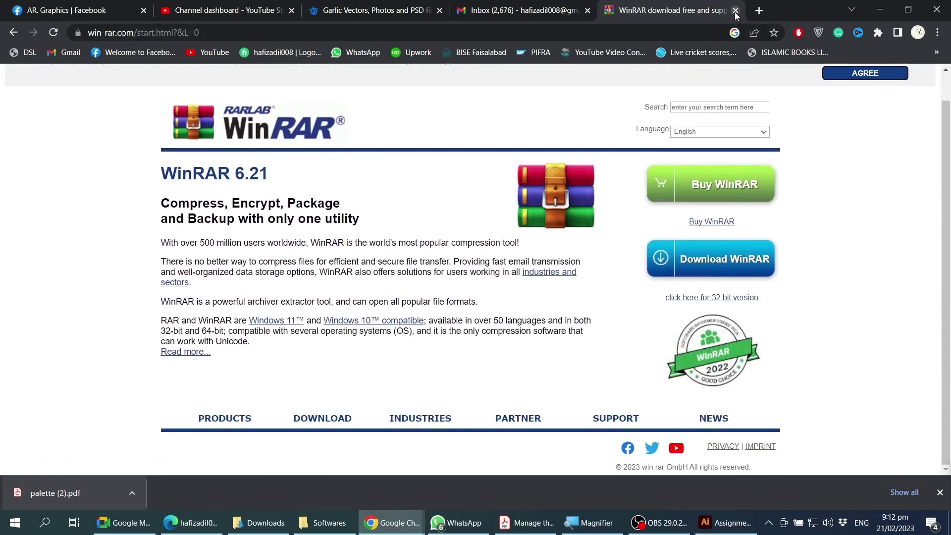
Return to the Softwares folder, view the extraction path and options for the Adobe Illustrator 2021 archive, and cancel the dialog.
{"action": "left_click", "coordinate": [322, 523]}
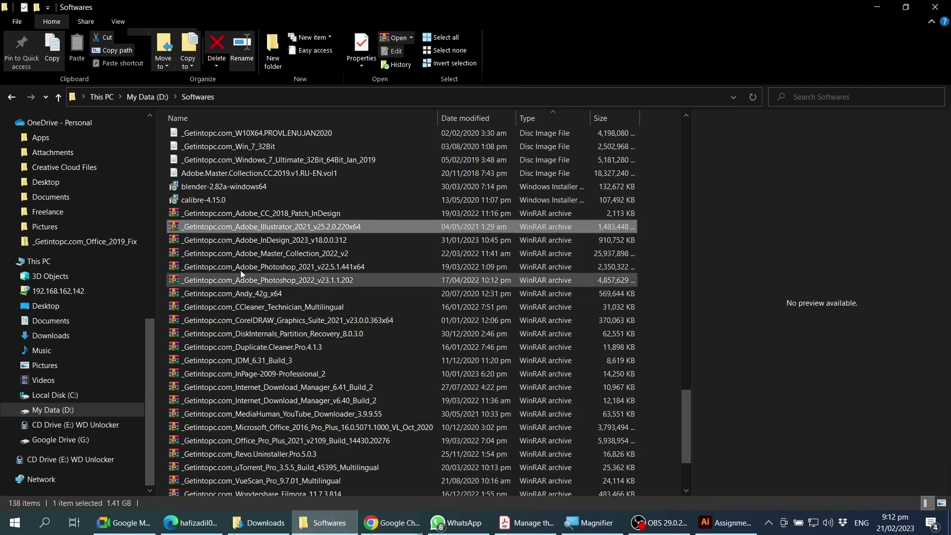
{"action": "right_click", "coordinate": [206, 227]}
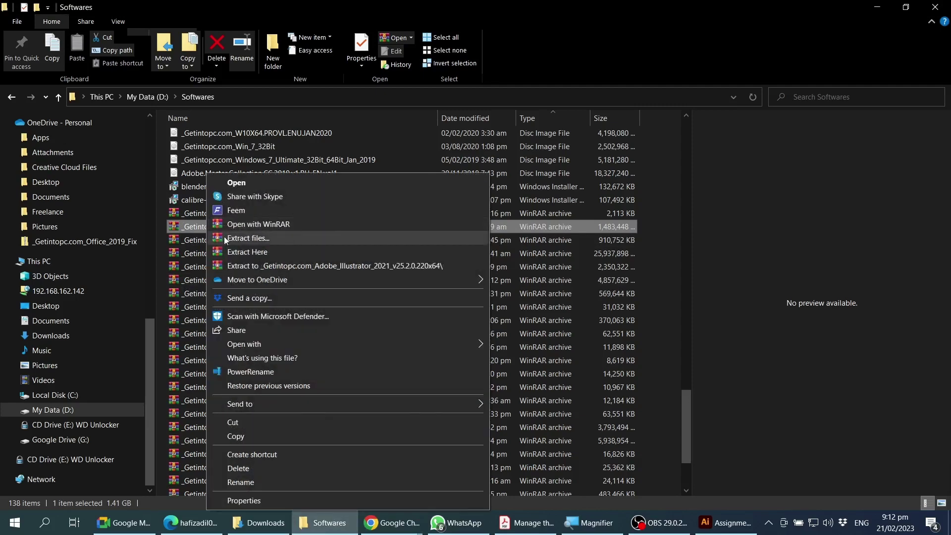
{"action": "left_click", "coordinate": [266, 239]}
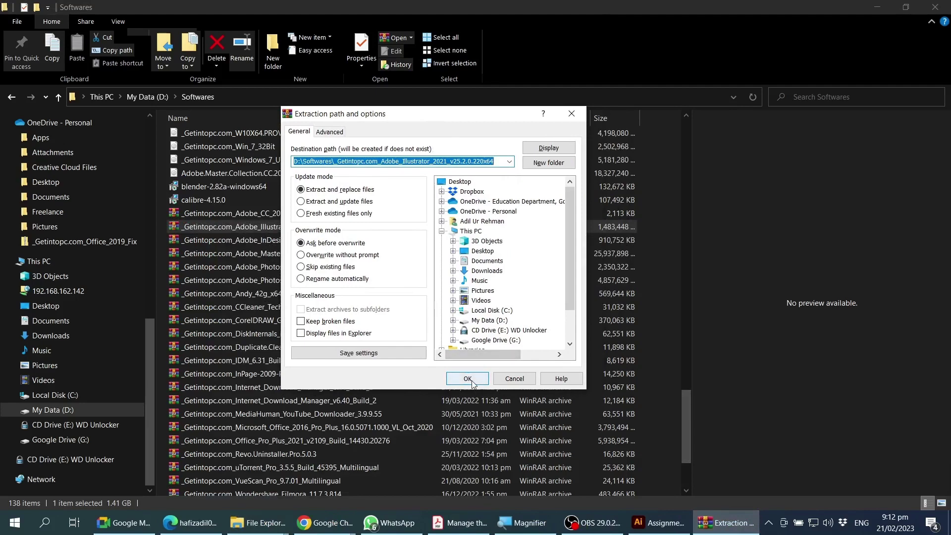
{"action": "left_click", "coordinate": [513, 379]}
Open the extracted Adobe_Illustrator_2021_v25.2.0.220x64 folder and its subfolder of the same version, and locate the Set-up application.
{"action": "left_click_drag", "start_coordinate": [685, 414], "coordinate": [695, 136]}
{"action": "left_click", "coordinate": [296, 138]}
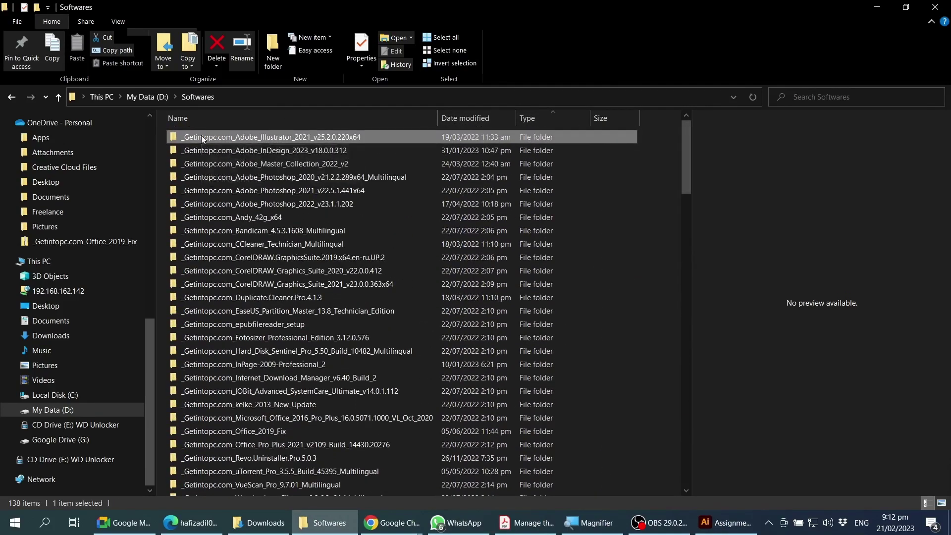
{"action": "double_click", "coordinate": [236, 133]}
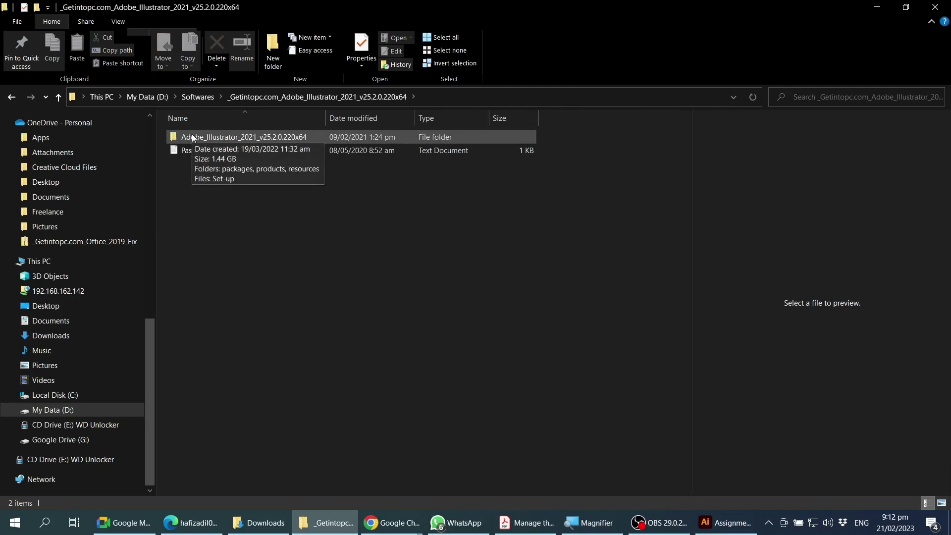
{"action": "left_click", "coordinate": [233, 135]}
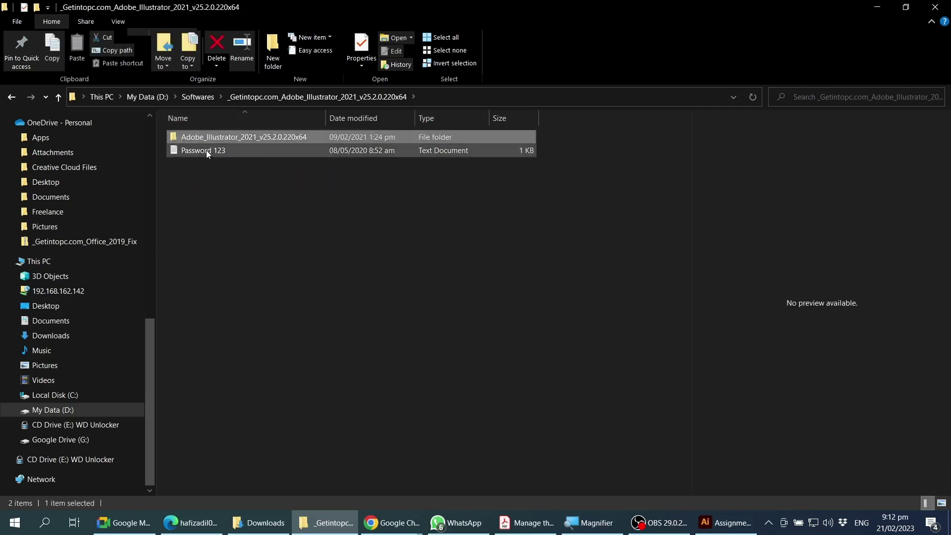
{"action": "double_click", "coordinate": [227, 135]}
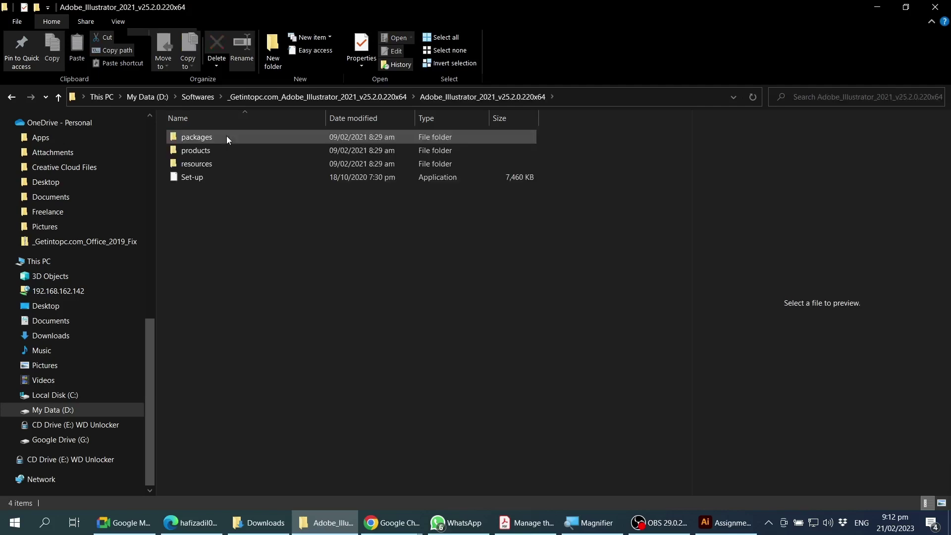
{"action": "left_click", "coordinate": [191, 178]}
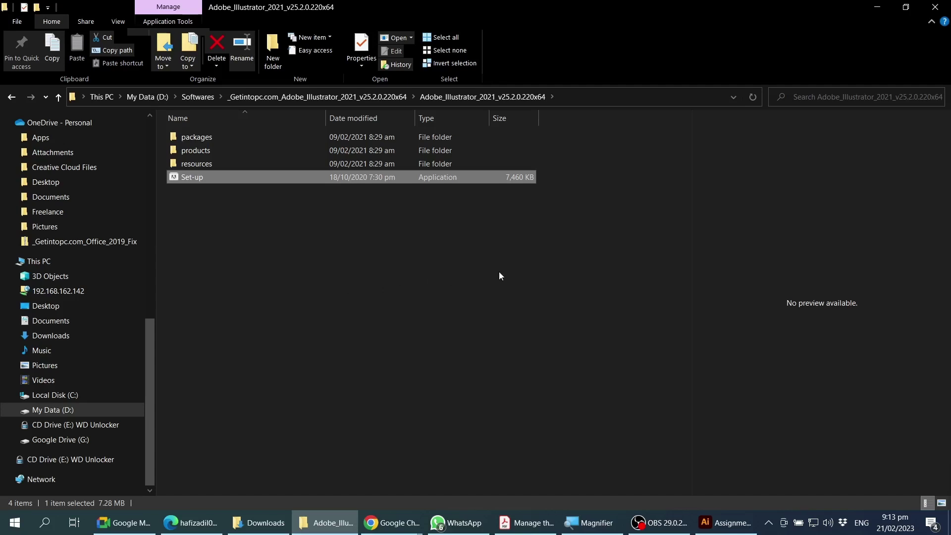
{"action": "left_click", "coordinate": [612, 186]}
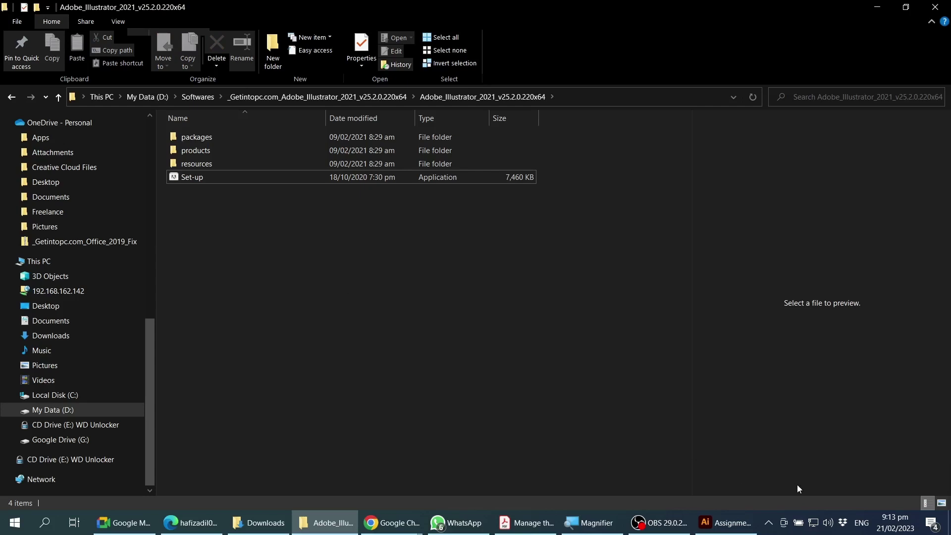
Switch to Illustrator and move the light blue square out of the CMYK color row into the empty area below it.
{"action": "key", "text": "alt+Tab"}
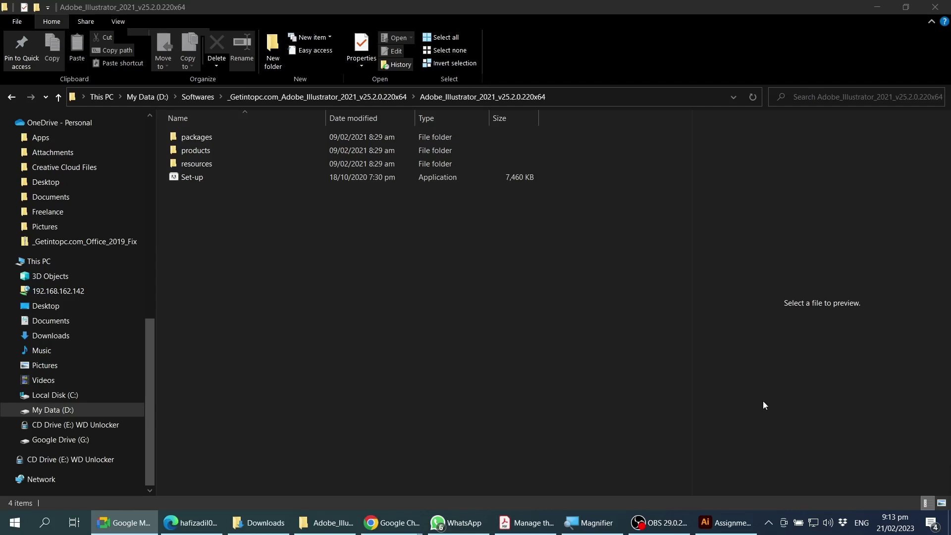
{"action": "left_click", "coordinate": [726, 522]}
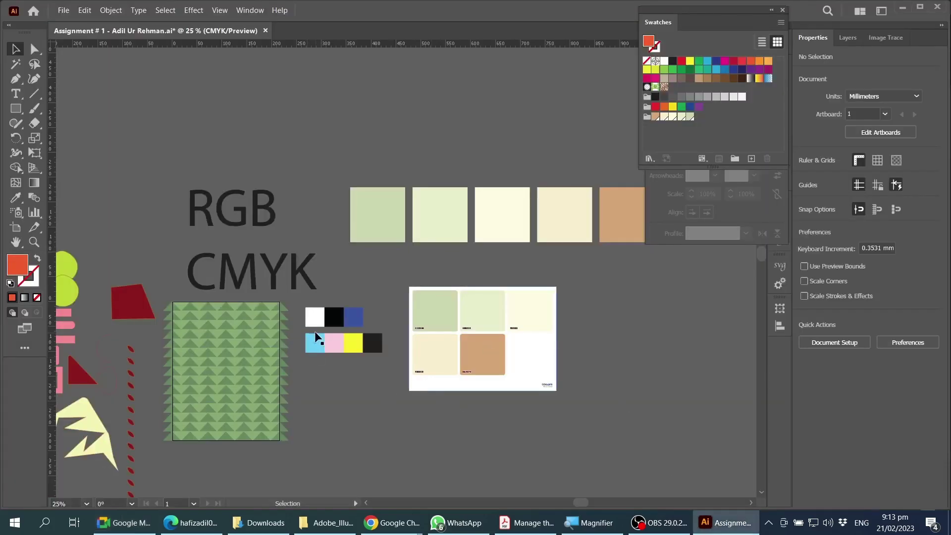
{"action": "scroll", "coordinate": [336, 355], "scroll_direction": "up", "scroll_amount": 4}
{"action": "left_click_drag", "start_coordinate": [198, 274], "coordinate": [532, 393]}
{"action": "left_click", "coordinate": [531, 393]}
{"action": "scroll", "coordinate": [489, 389], "scroll_direction": "down", "scroll_amount": 4}
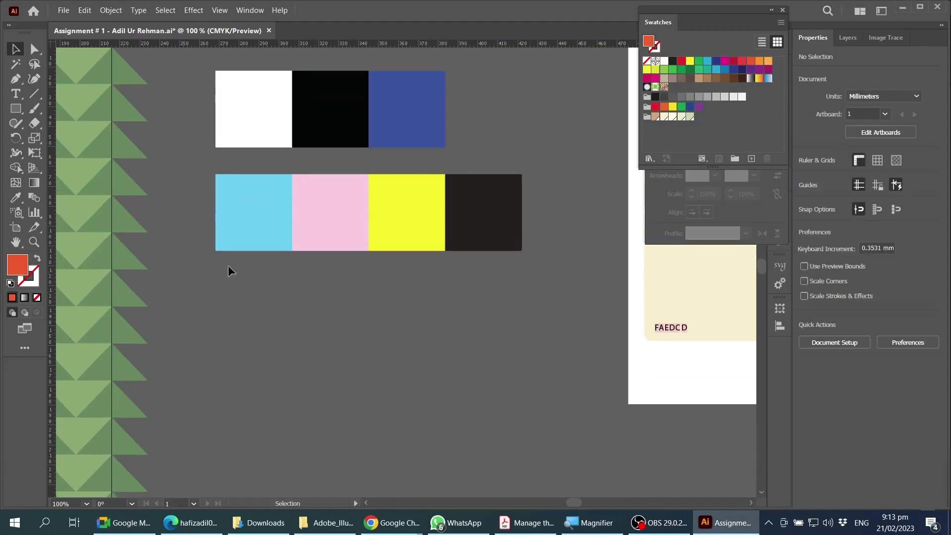
{"action": "left_click_drag", "start_coordinate": [258, 220], "coordinate": [257, 347]}
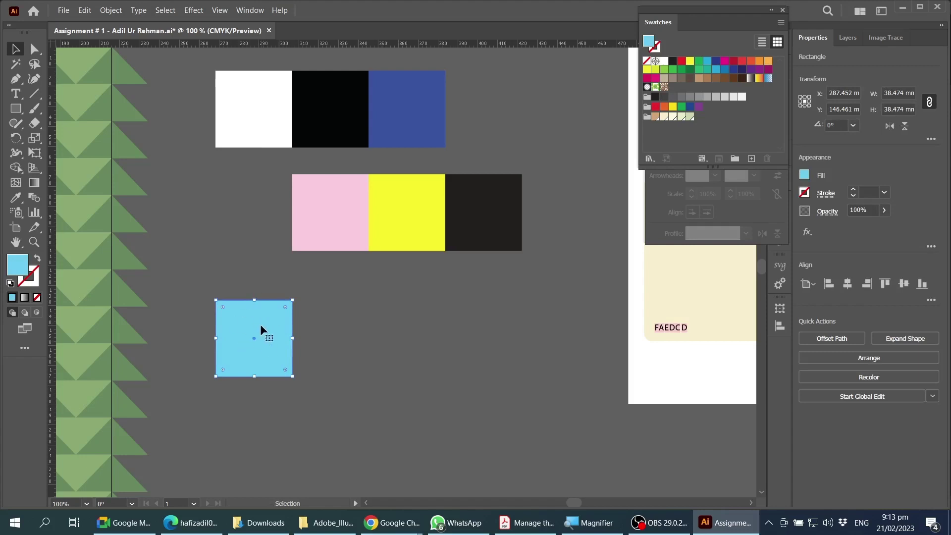
Duplicate the light blue square three times to the right, edge to edge, making a row of four squares.
{"action": "left_click_drag", "start_coordinate": [237, 323], "coordinate": [312, 324]}
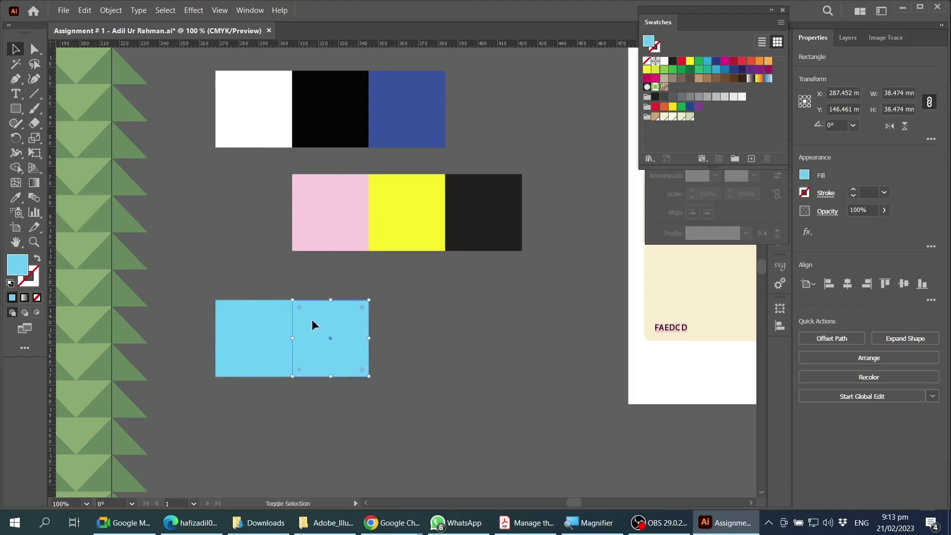
{"action": "key", "text": "ctrl+d"}
{"action": "key", "text": "ctrl+d"}
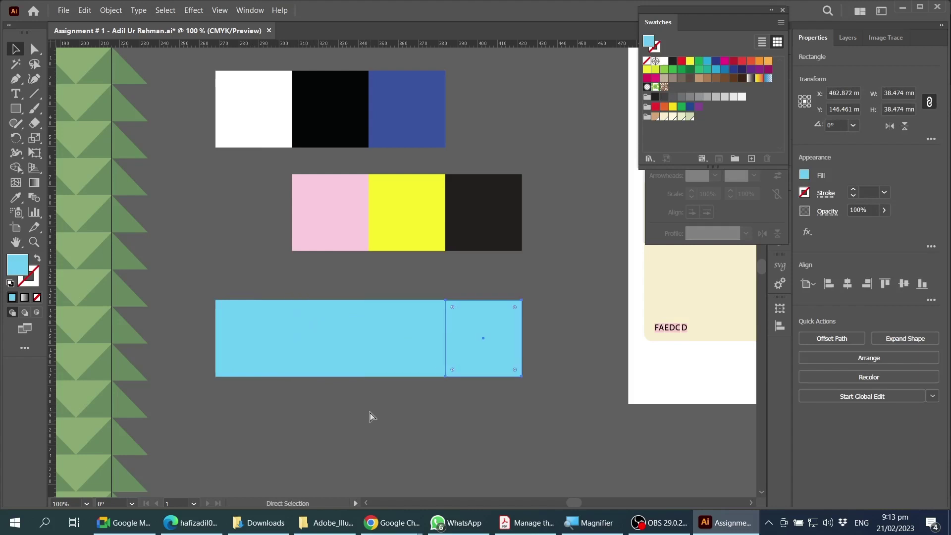
{"action": "left_click", "coordinate": [392, 417]}
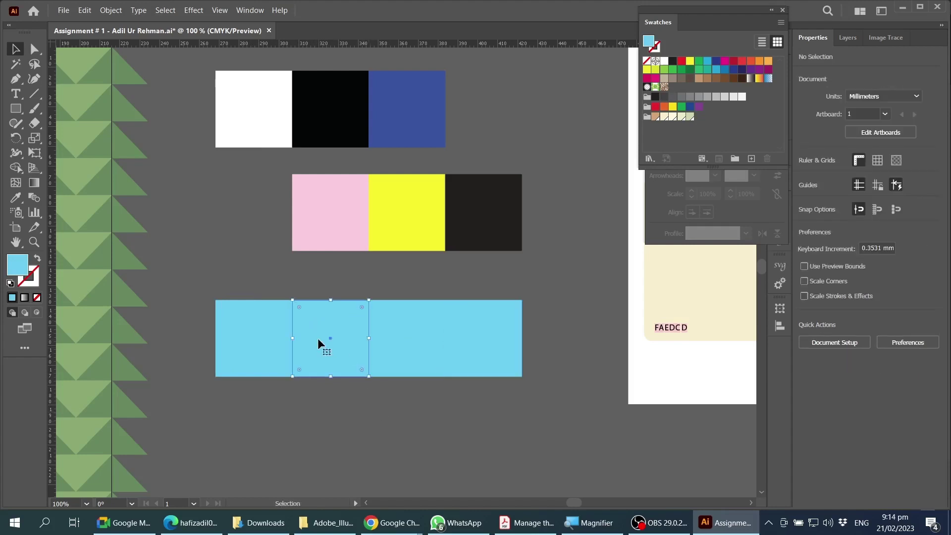
{"action": "left_click", "coordinate": [324, 349]}
{"action": "left_click", "coordinate": [193, 269]}
Use the Eyedropper to apply pink, yellow and black from the row above to the second, third and fourth squares.
{"action": "key", "text": "i"}
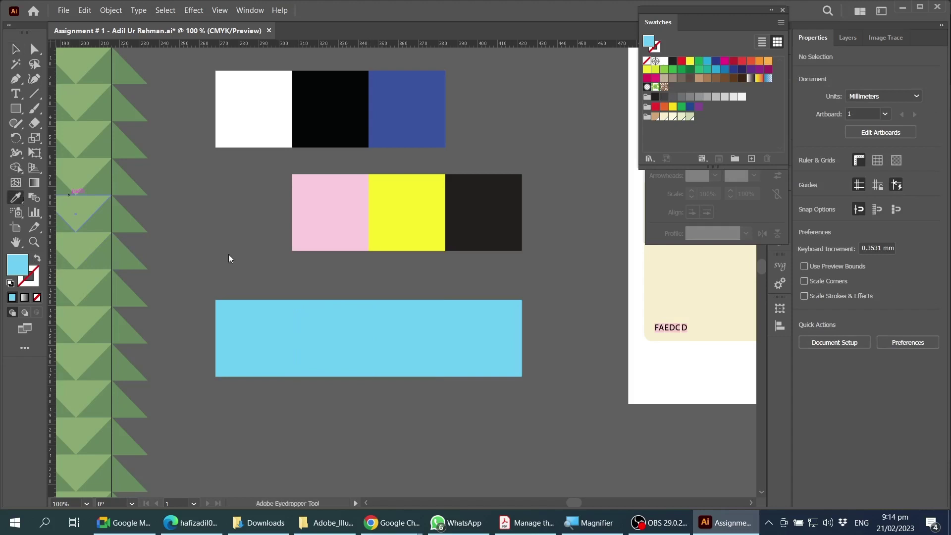
{"action": "left_click", "coordinate": [350, 216]}
{"action": "left_click", "coordinate": [348, 318], "text": "alt"}
{"action": "left_click", "coordinate": [397, 230]}
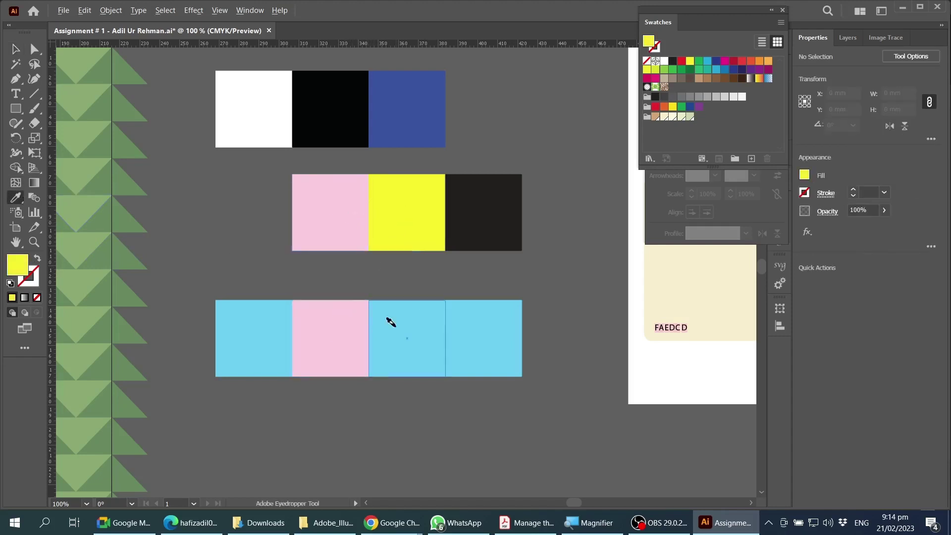
{"action": "left_click", "coordinate": [389, 322], "text": "alt"}
{"action": "left_click", "coordinate": [456, 227]}
{"action": "left_click", "coordinate": [468, 319], "text": "alt"}
{"action": "key", "text": "v"}
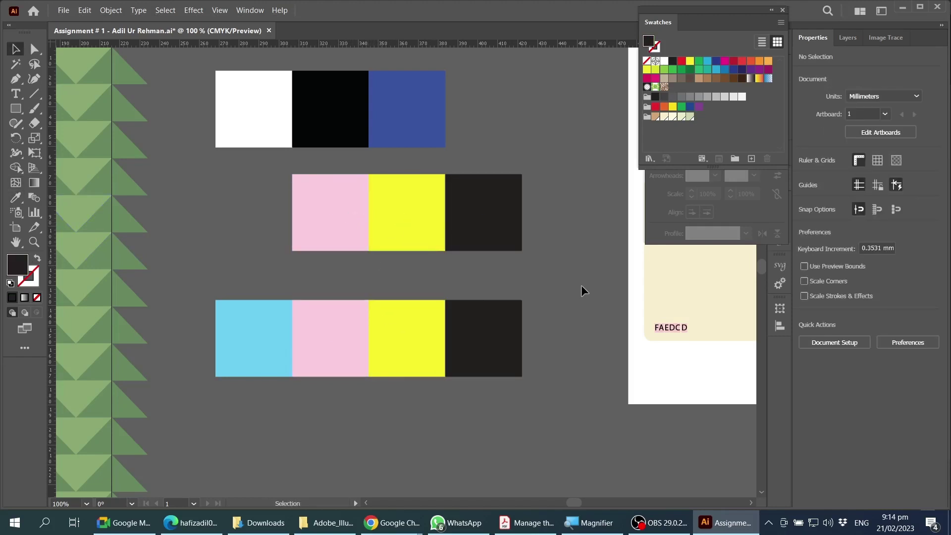
Move the dark green triangle group of the artboard pattern diagonally down and to the right.
{"action": "scroll", "coordinate": [557, 336], "scroll_direction": "down", "scroll_amount": 2}
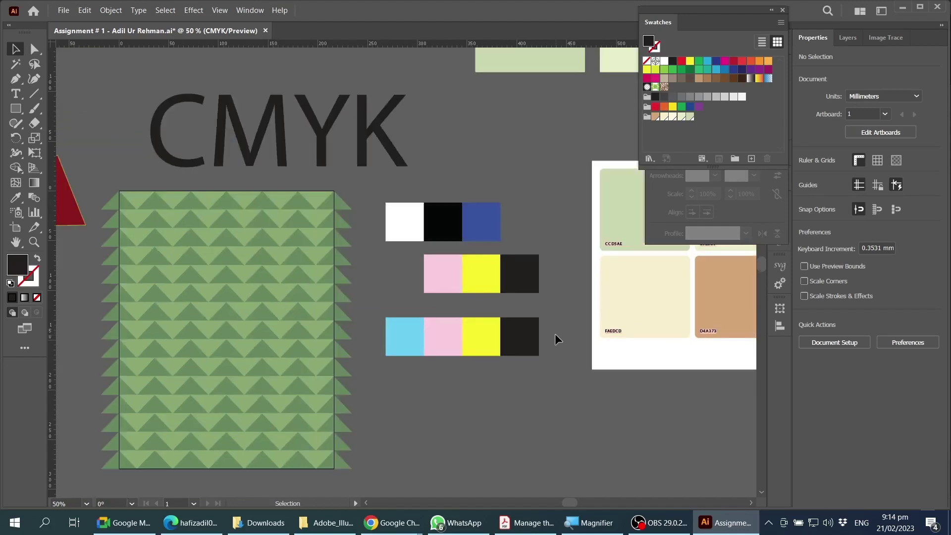
{"action": "scroll", "coordinate": [557, 400], "scroll_direction": "down", "scroll_amount": 2}
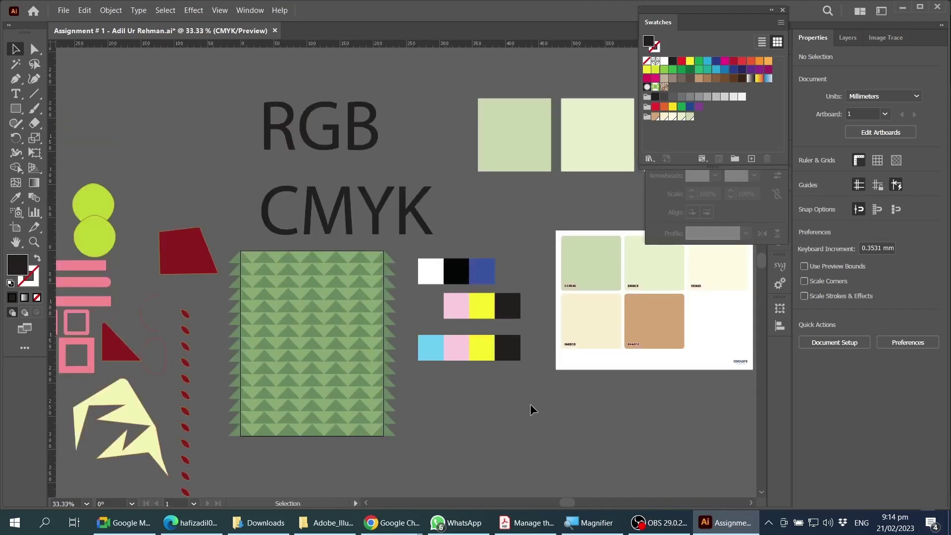
{"action": "scroll", "coordinate": [531, 409], "scroll_direction": "down", "scroll_amount": 1}
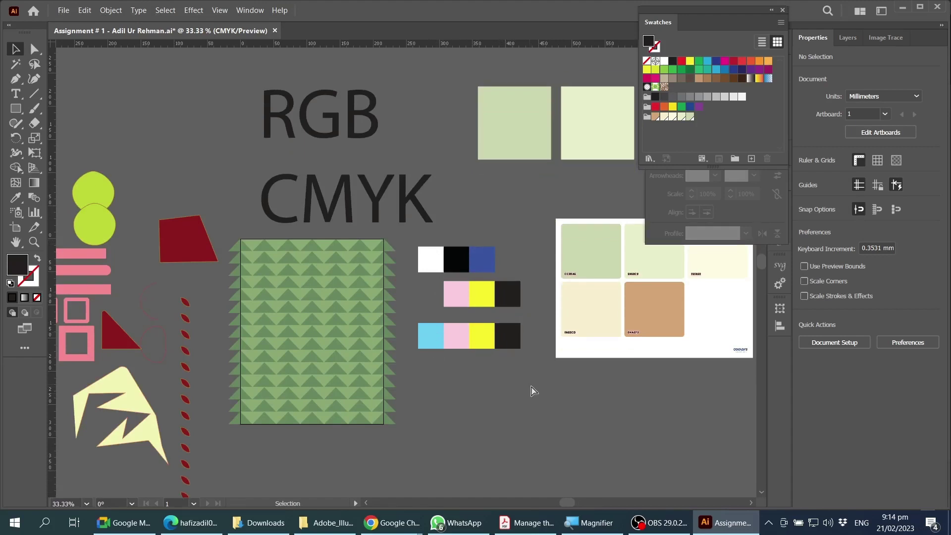
{"action": "scroll", "coordinate": [531, 389], "scroll_direction": "left", "scroll_amount": 5}
{"action": "scroll", "coordinate": [534, 391], "scroll_direction": "down", "scroll_amount": 5}
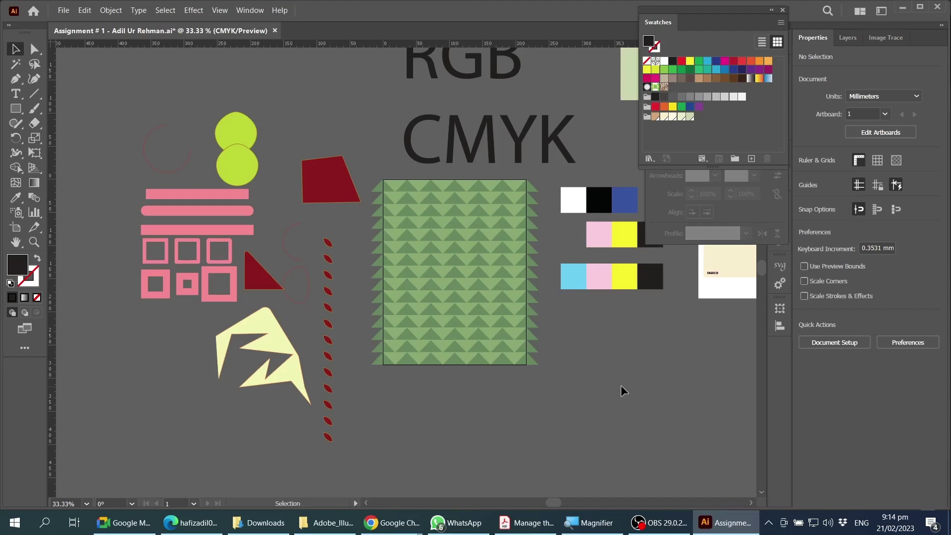
{"action": "scroll", "coordinate": [526, 248], "scroll_direction": "up", "scroll_amount": 1}
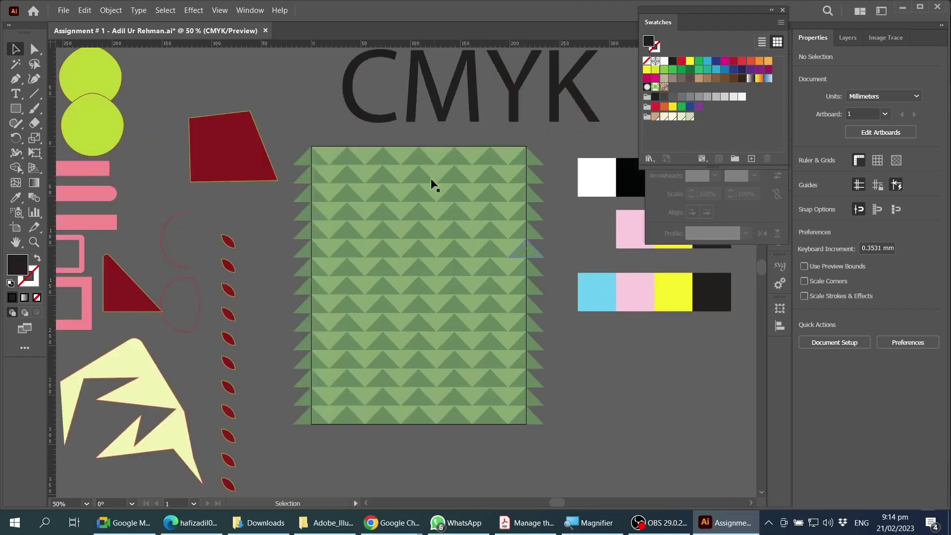
{"action": "left_click", "coordinate": [345, 163]}
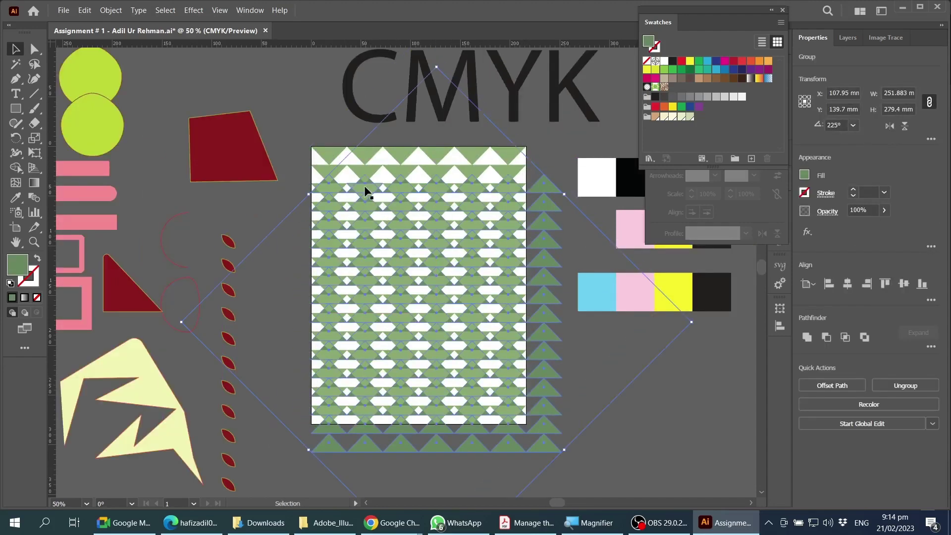